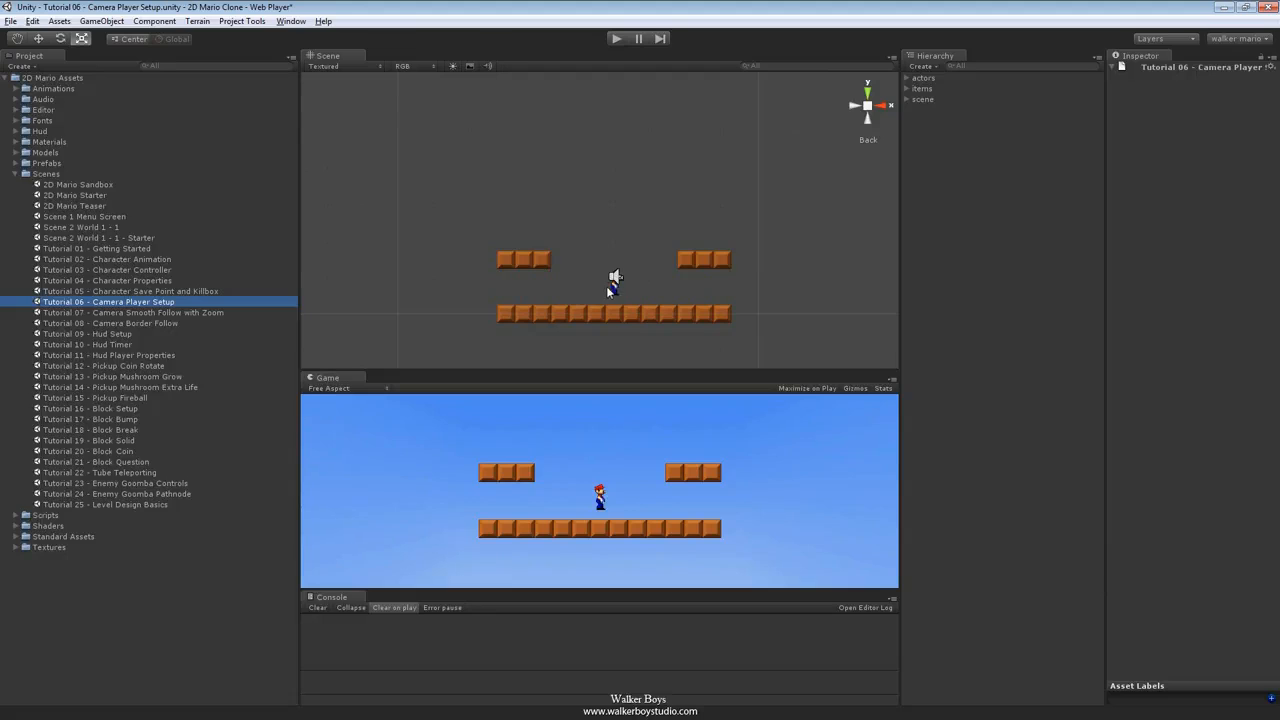
# Expand the actors group and prefab_mario_player_cameras, and examine the player's child objects and collision boxes up close in the scene.
pyautogui.click(907, 79)
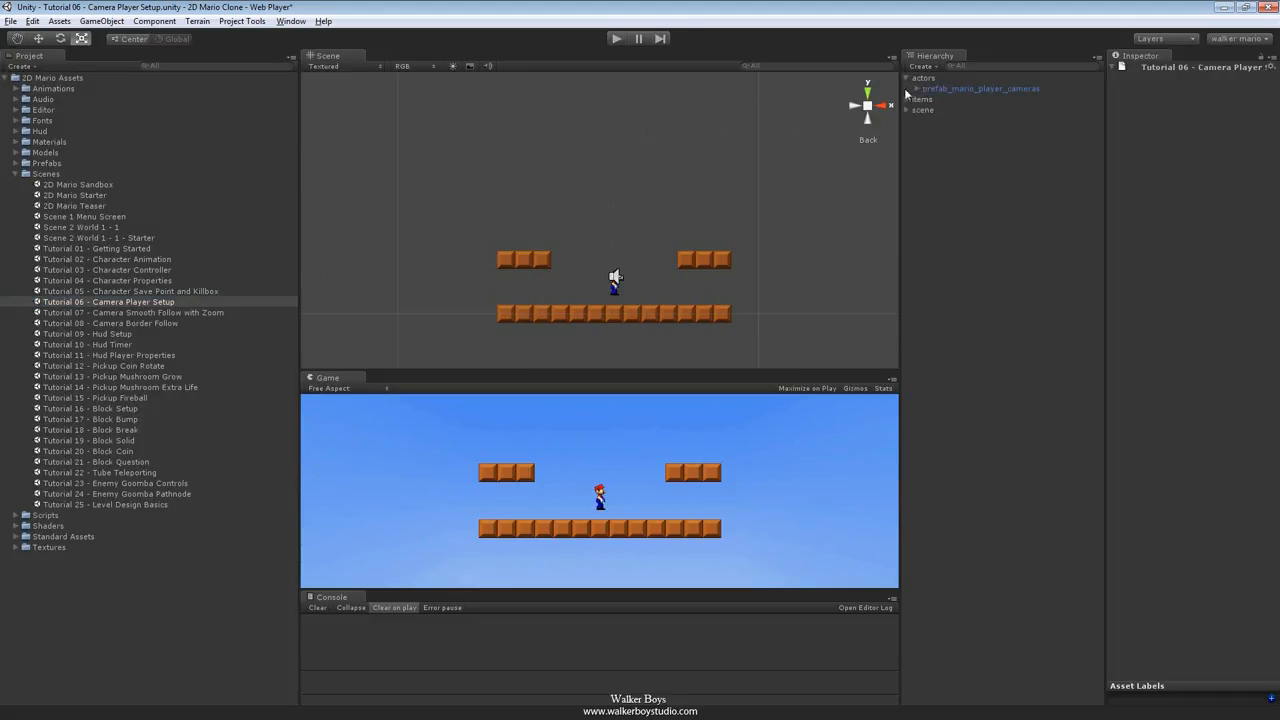
pyautogui.click(917, 90)
pyautogui.click(960, 89)
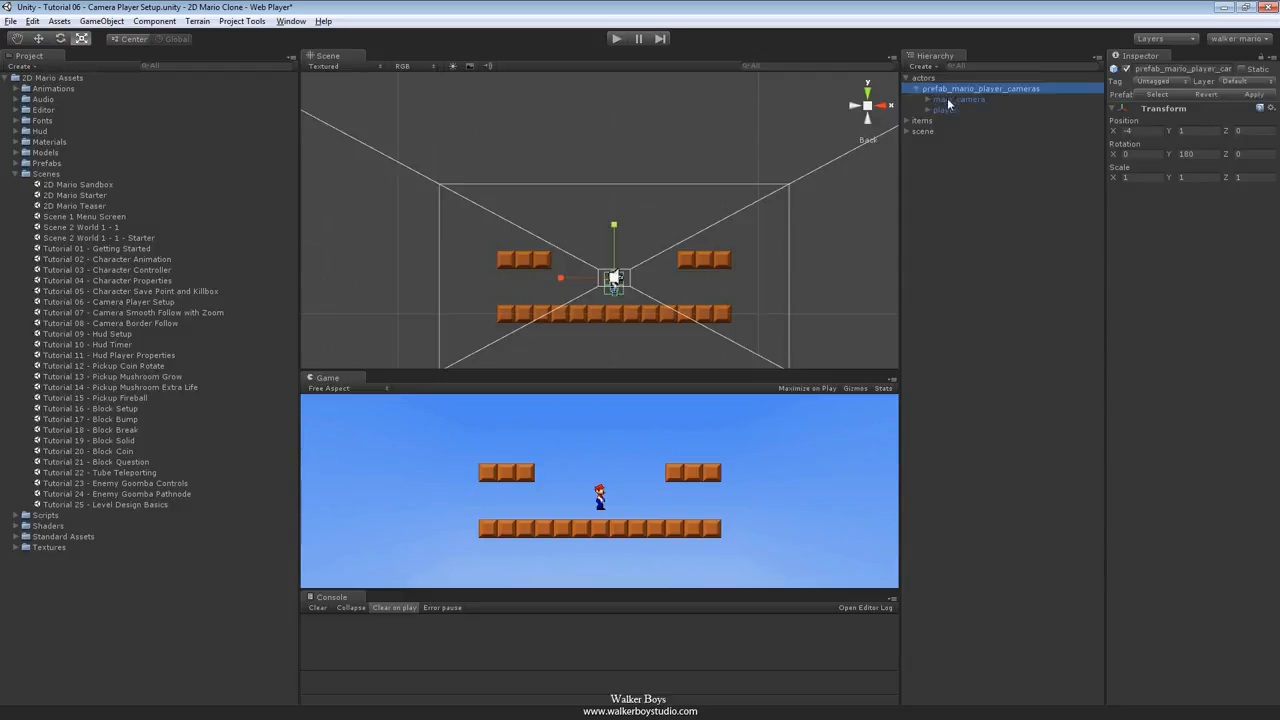
pyautogui.click(947, 98)
pyautogui.click(946, 110)
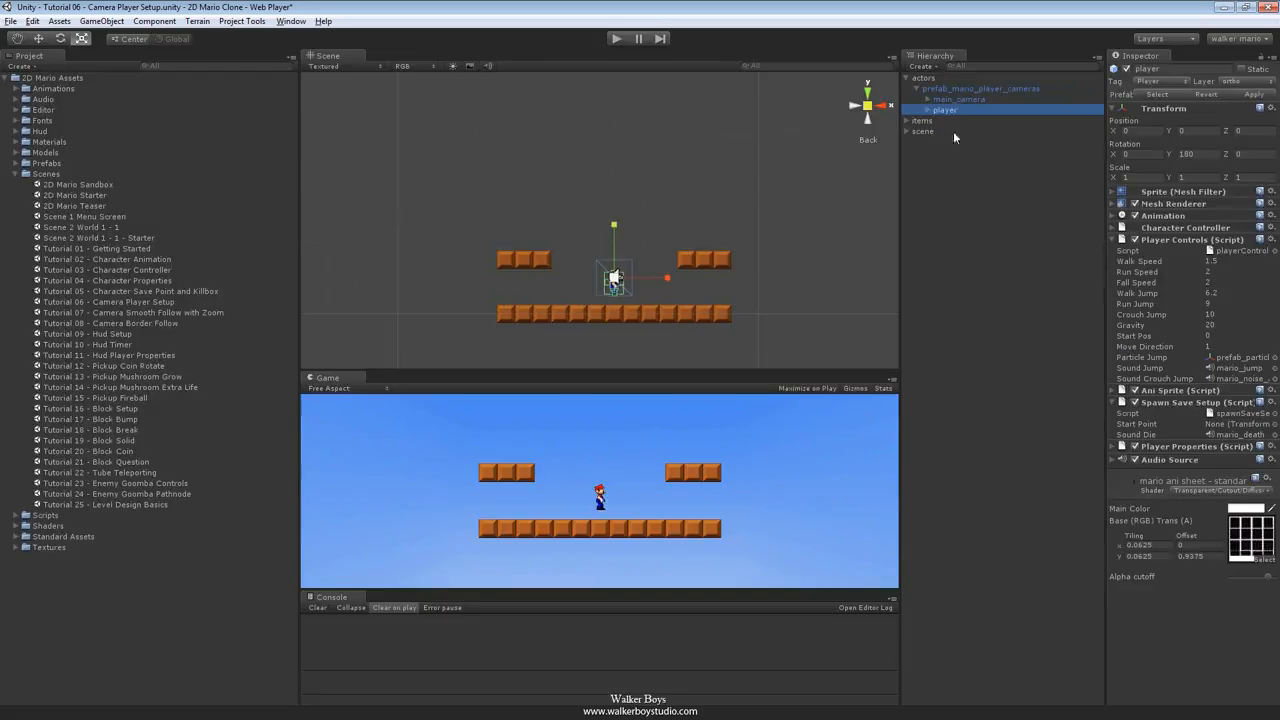
pyautogui.click(928, 109)
pyautogui.keyDown('alt'); pyautogui.moveTo(439, 281); pyautogui.dragTo(592, 296); pyautogui.keyUp('alt')
pyautogui.scroll(5, 590, 300)
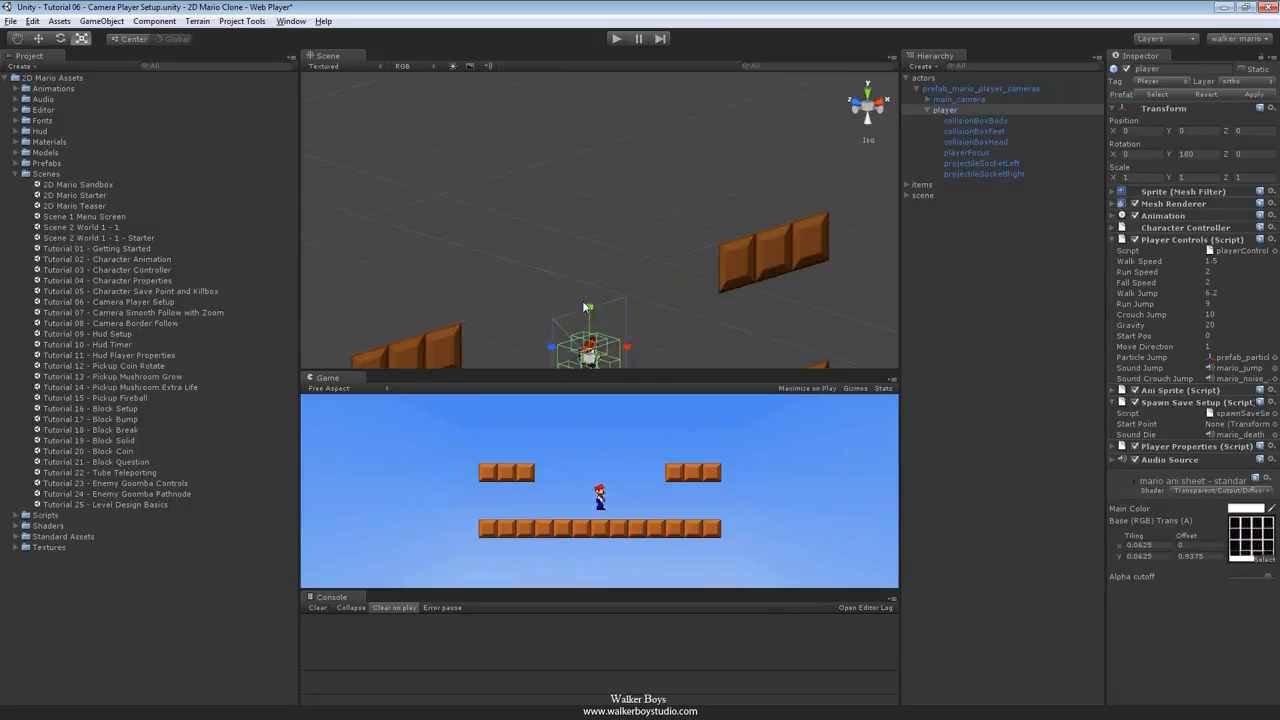
pyautogui.moveTo(585, 307); pyautogui.dragTo(603, 223, button='middle')
pyautogui.keyDown('alt'); pyautogui.moveTo(444, 330); pyautogui.dragTo(880, 349, button='right'); pyautogui.keyUp('alt')
pyautogui.moveTo(646, 267); pyautogui.dragTo(632, 193, button='middle')
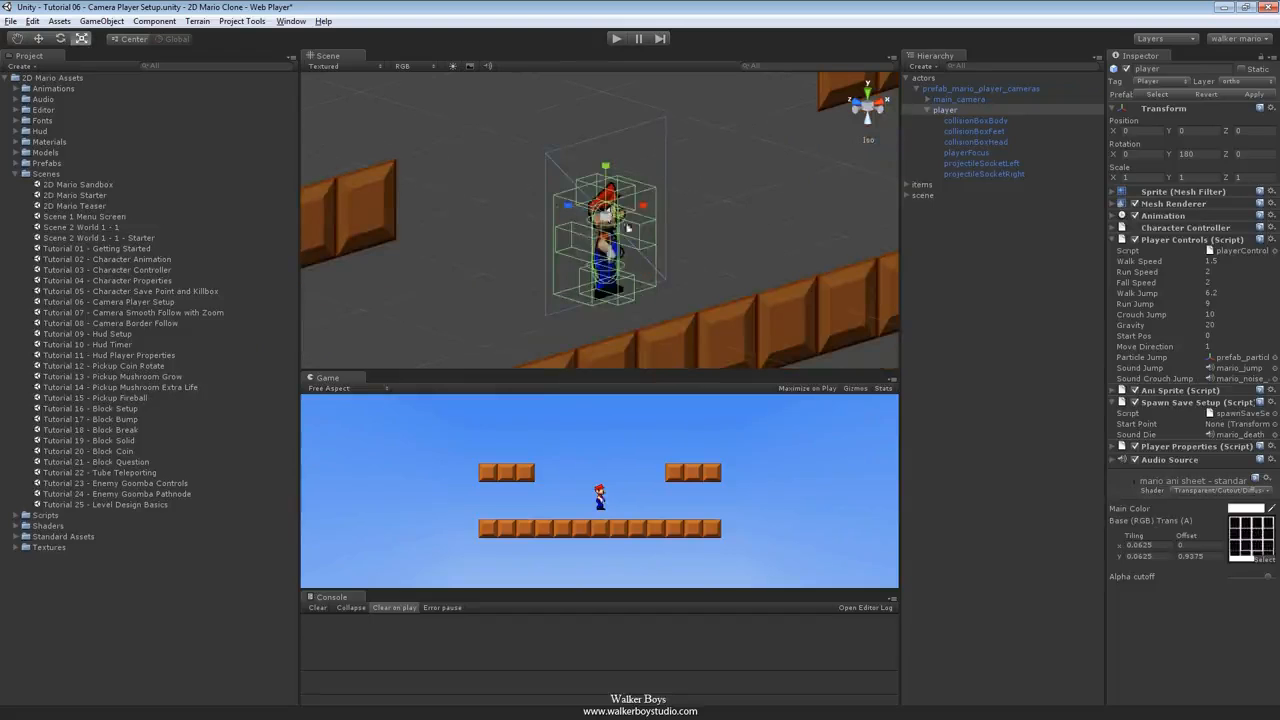
# Expand and select main_camera, and widen the Inspector to read its camera settings.
pyautogui.click(928, 101)
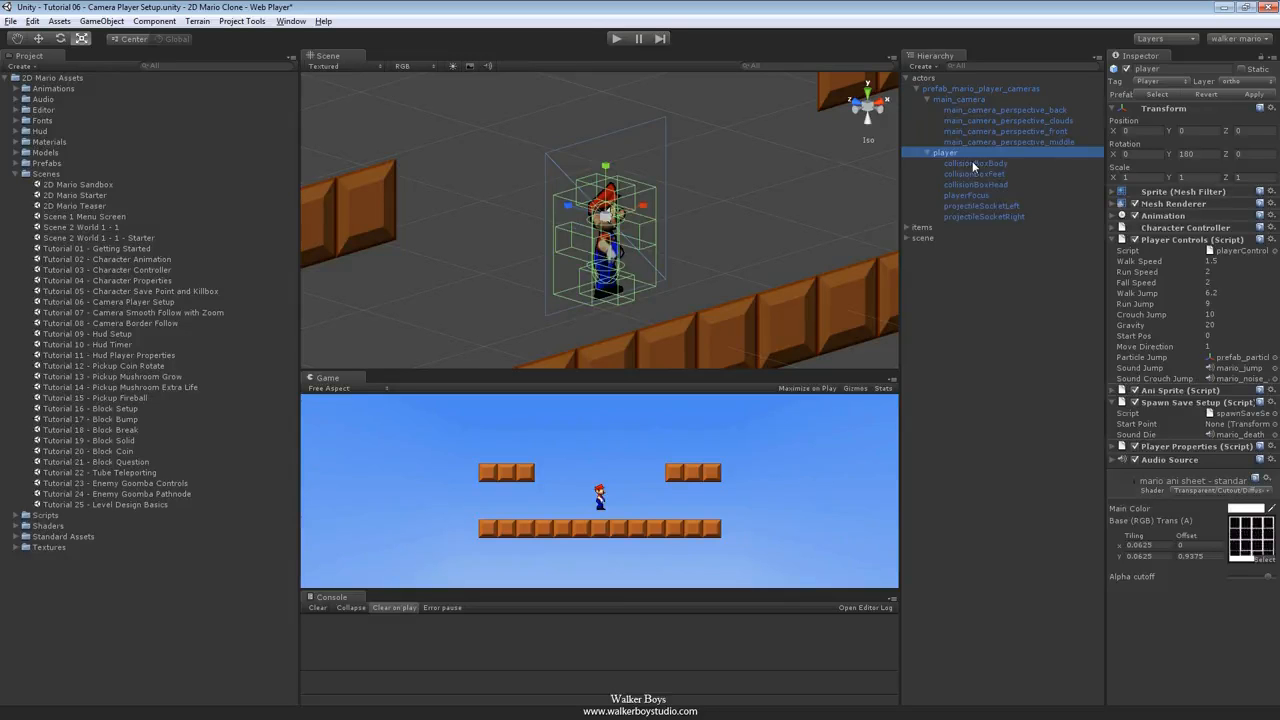
pyautogui.click(970, 100)
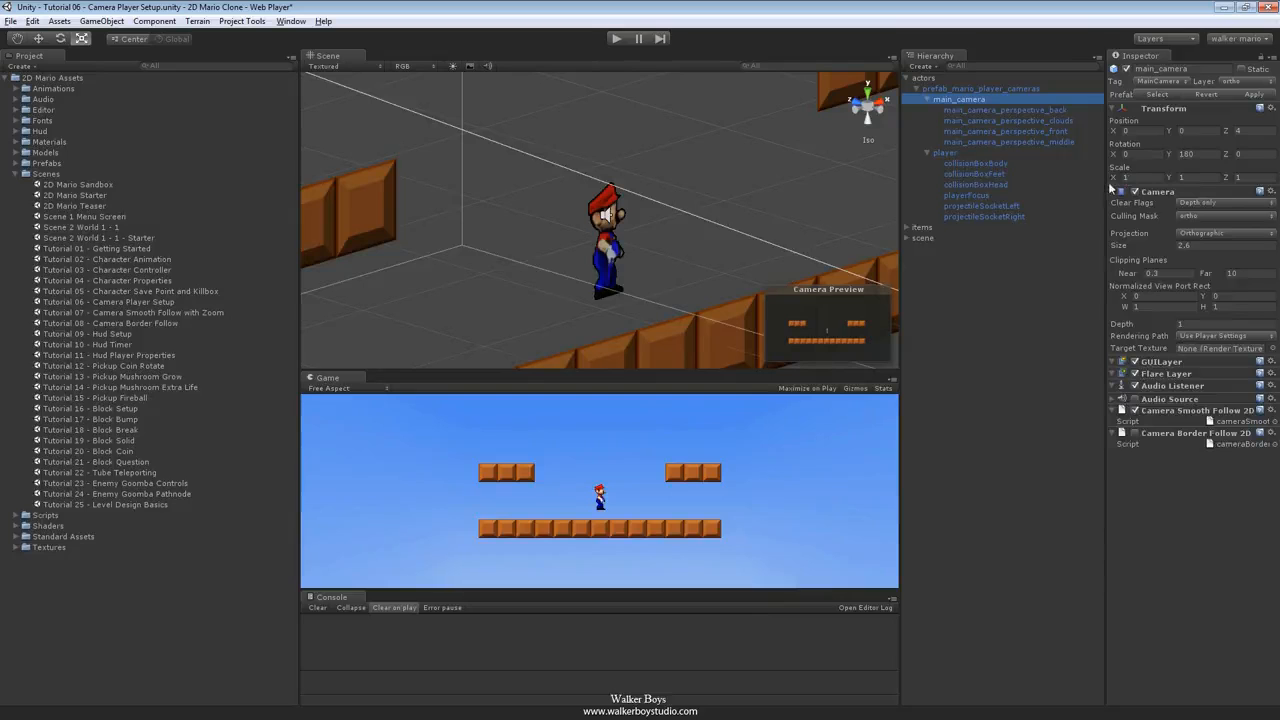
pyautogui.moveTo(1106, 188); pyautogui.dragTo(975, 233)
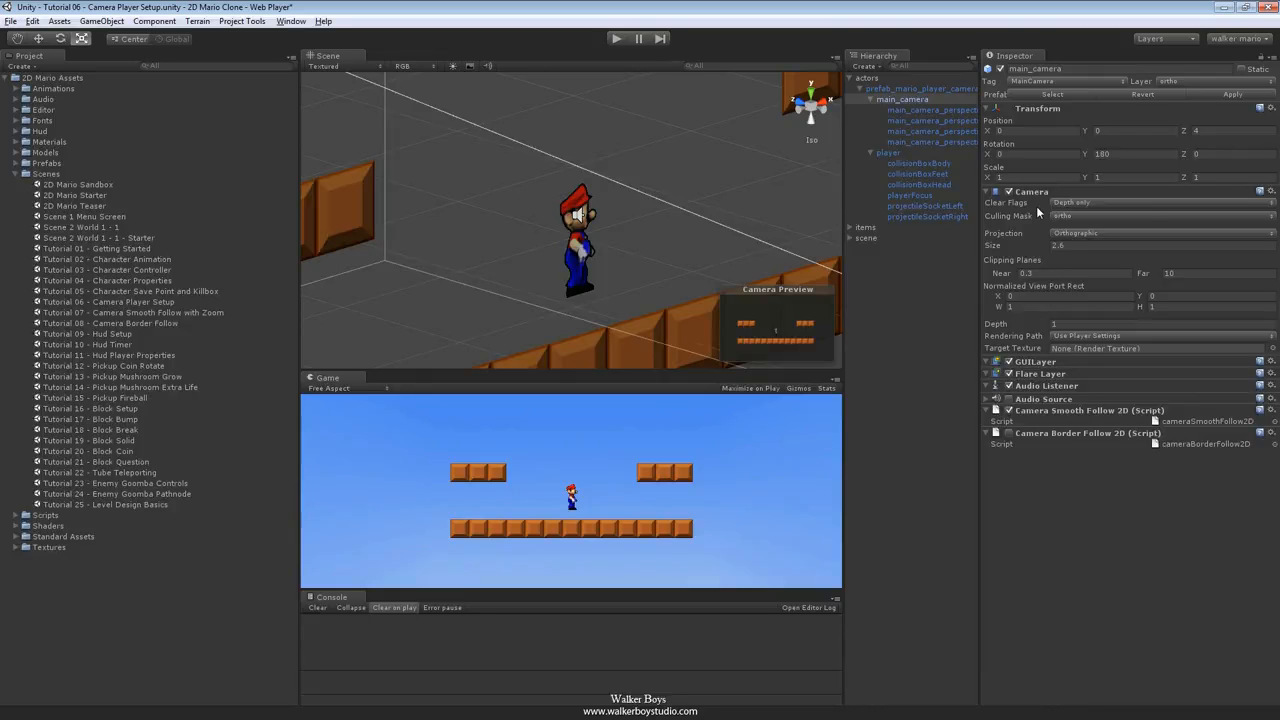
# Try the Skybox and Solid Color clear flags on main_camera, and return it to Depth only.
pyautogui.click(1072, 206)
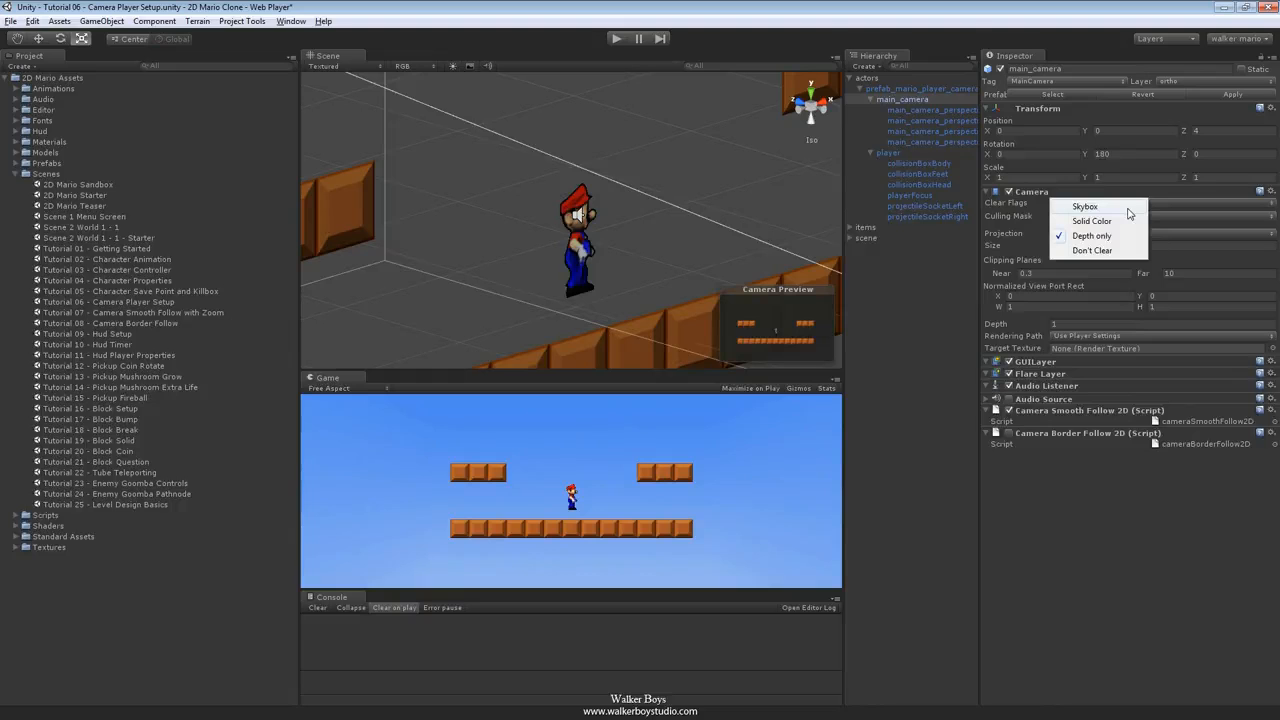
pyautogui.click(1085, 207)
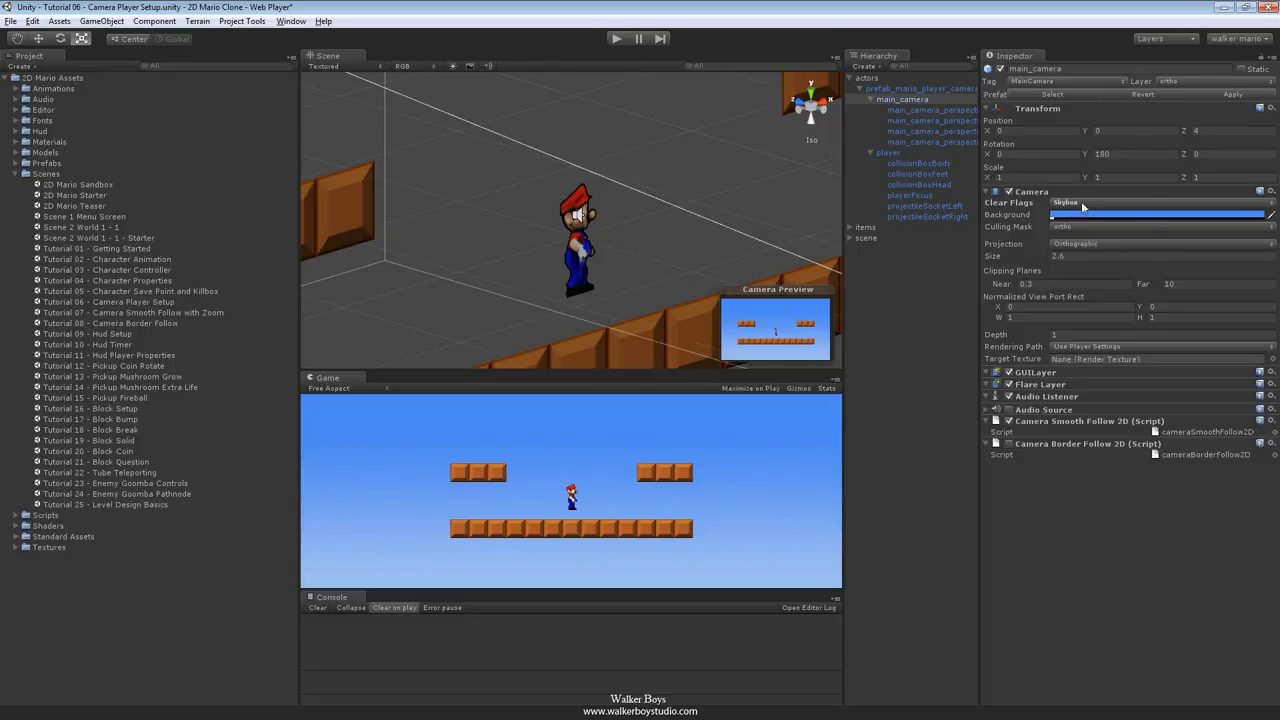
pyautogui.click(1082, 205)
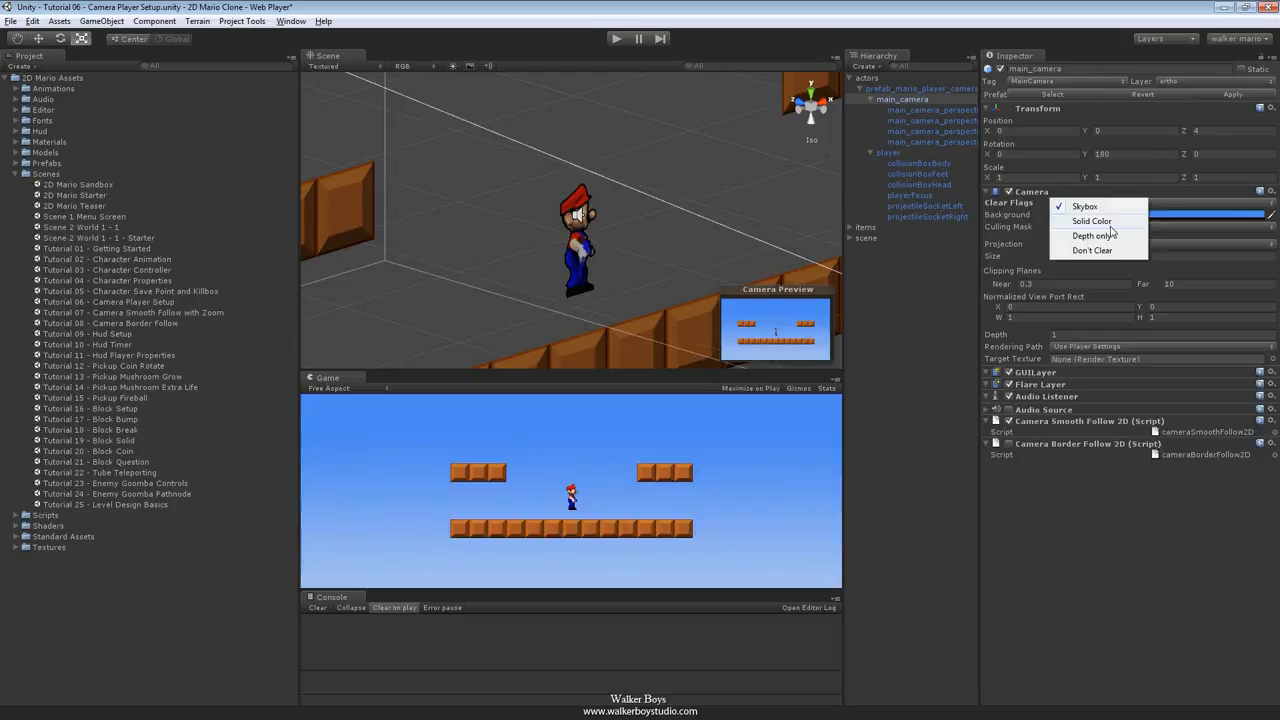
pyautogui.click(1090, 222)
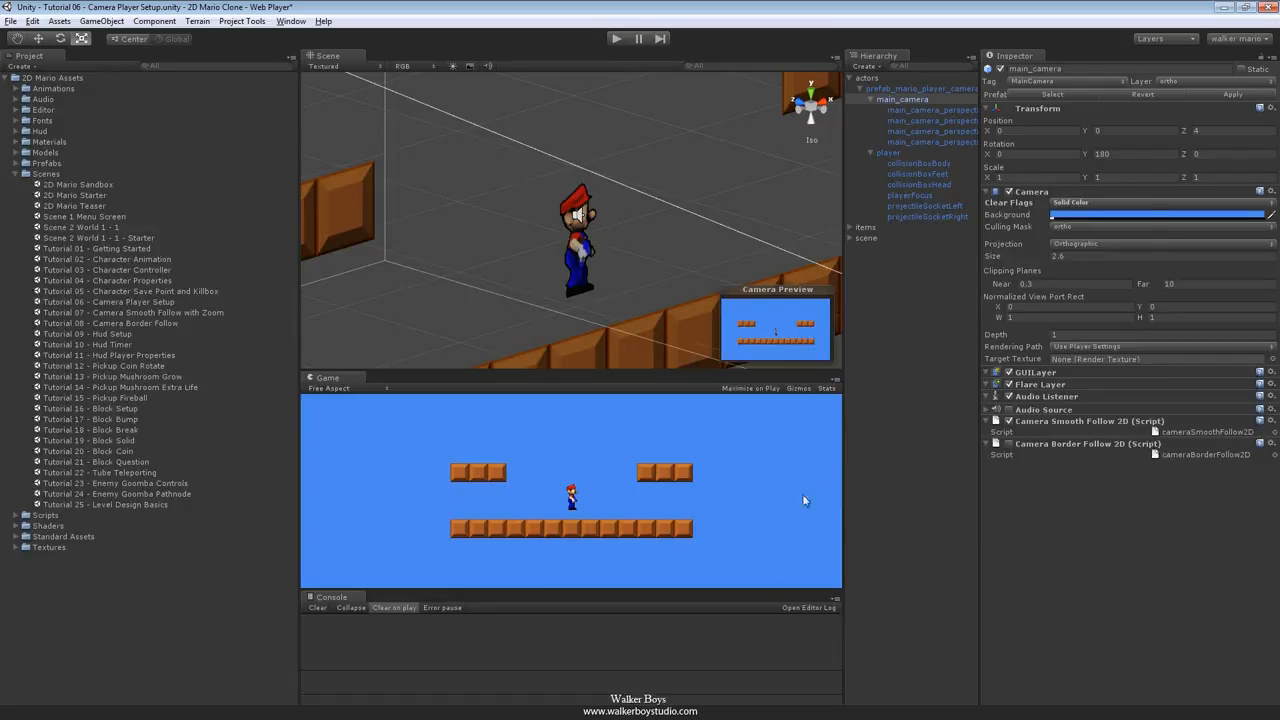
pyautogui.click(1085, 204)
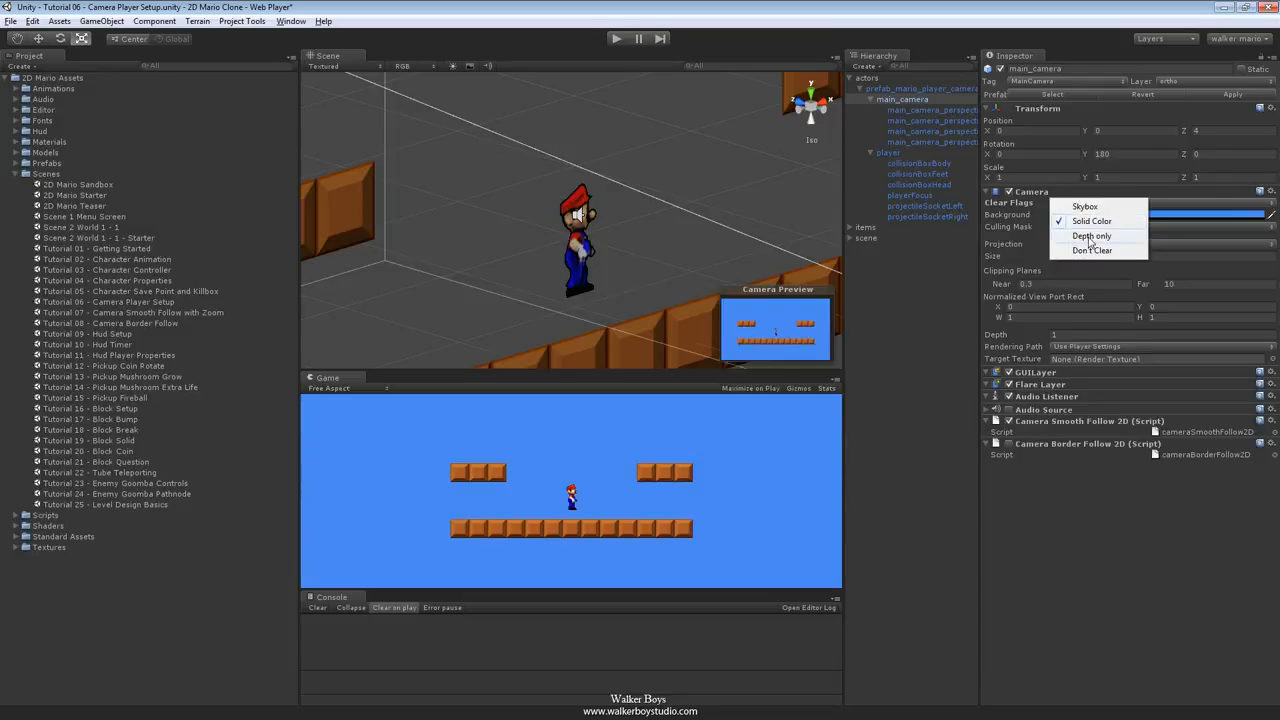
pyautogui.click(1090, 238)
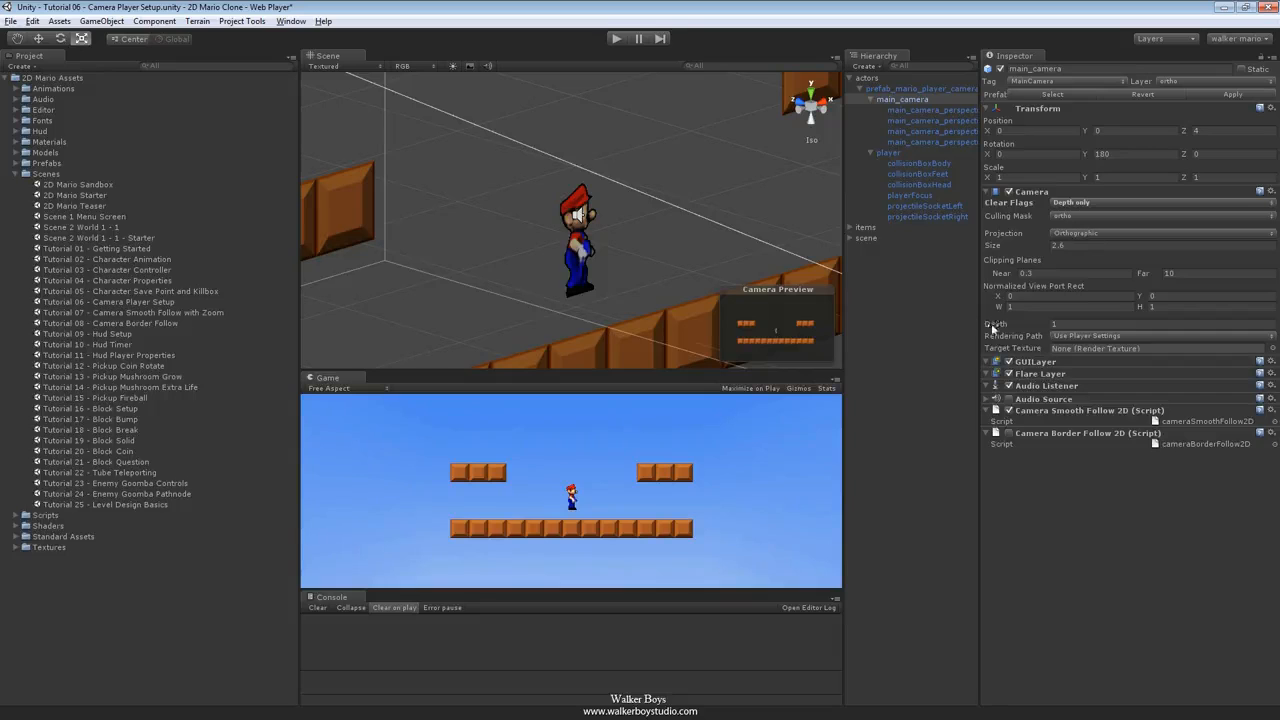
# Check main_camera's depth setting and its available projection types without changing them.
pyautogui.moveTo(997, 330)
pyautogui.click(1058, 322)
pyautogui.click(1066, 235)
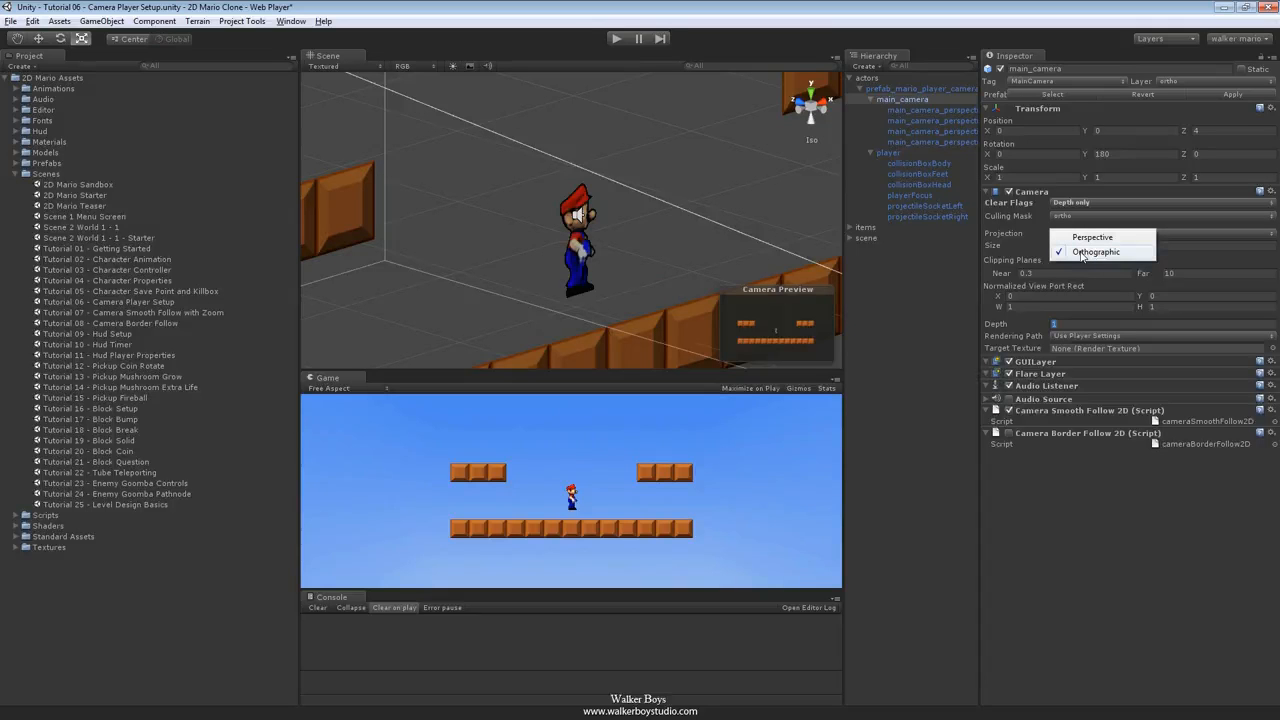
pyautogui.click(1026, 230)
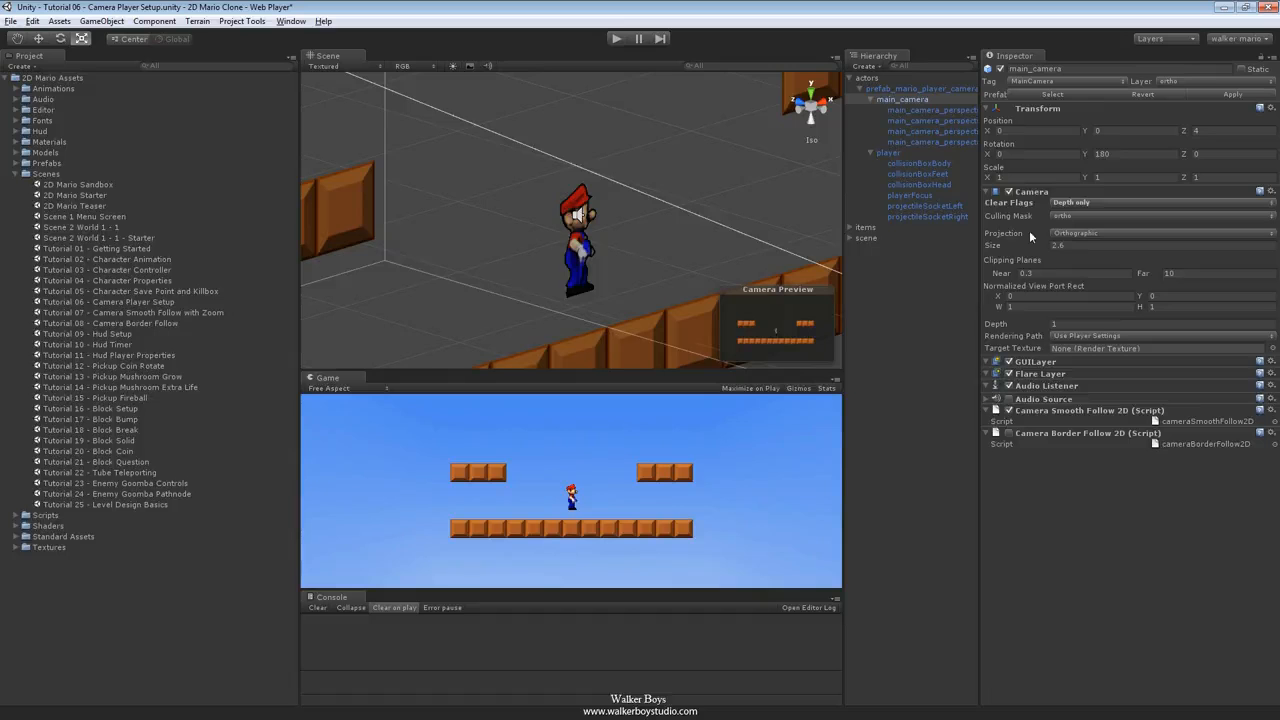
# Widen the Hierarchy, inspect the back, clouds, front and middle perspective cameras, and view the back camera's culling mask options.
pyautogui.moveTo(843, 134); pyautogui.dragTo(777, 125)
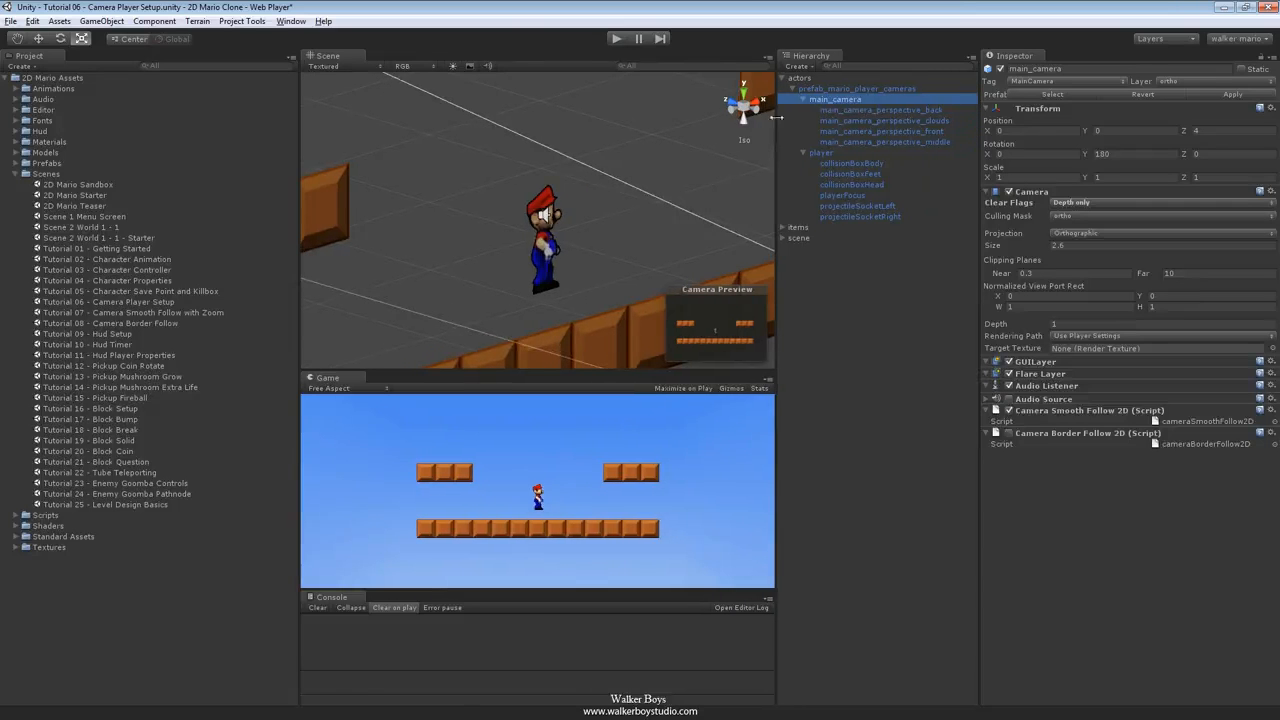
pyautogui.click(891, 110)
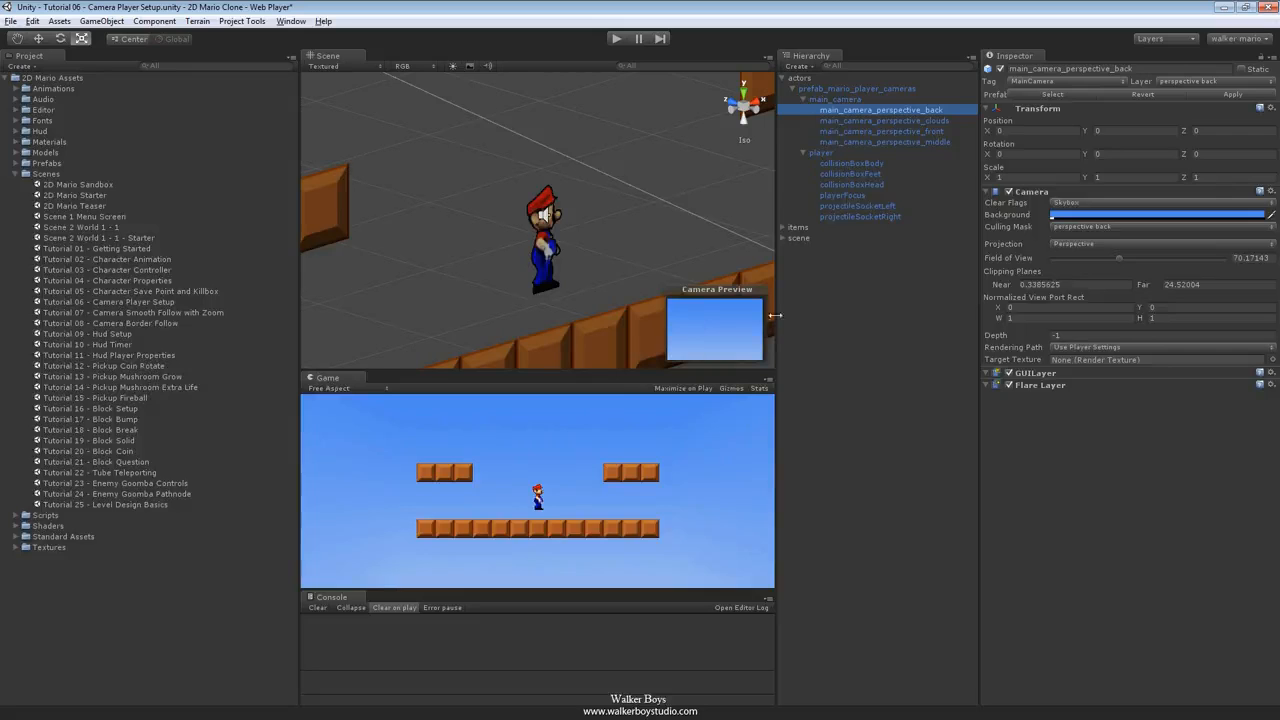
pyautogui.click(900, 123)
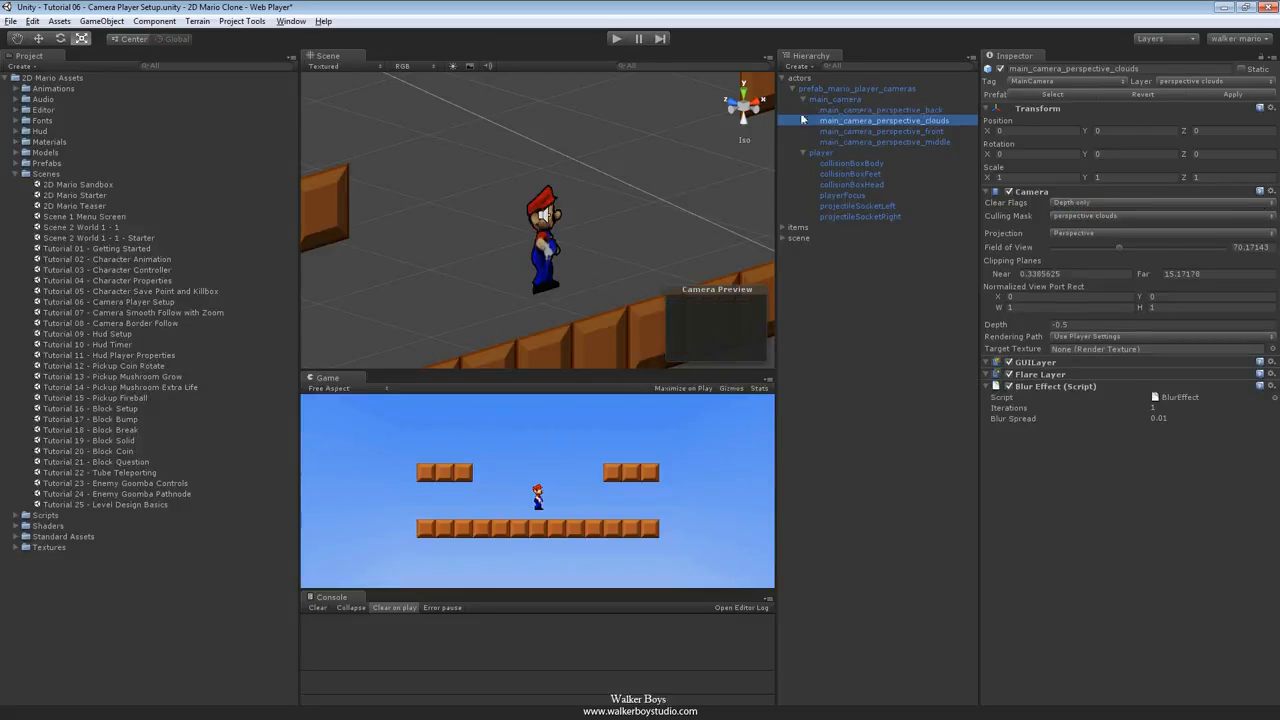
pyautogui.click(862, 131)
pyautogui.click(881, 142)
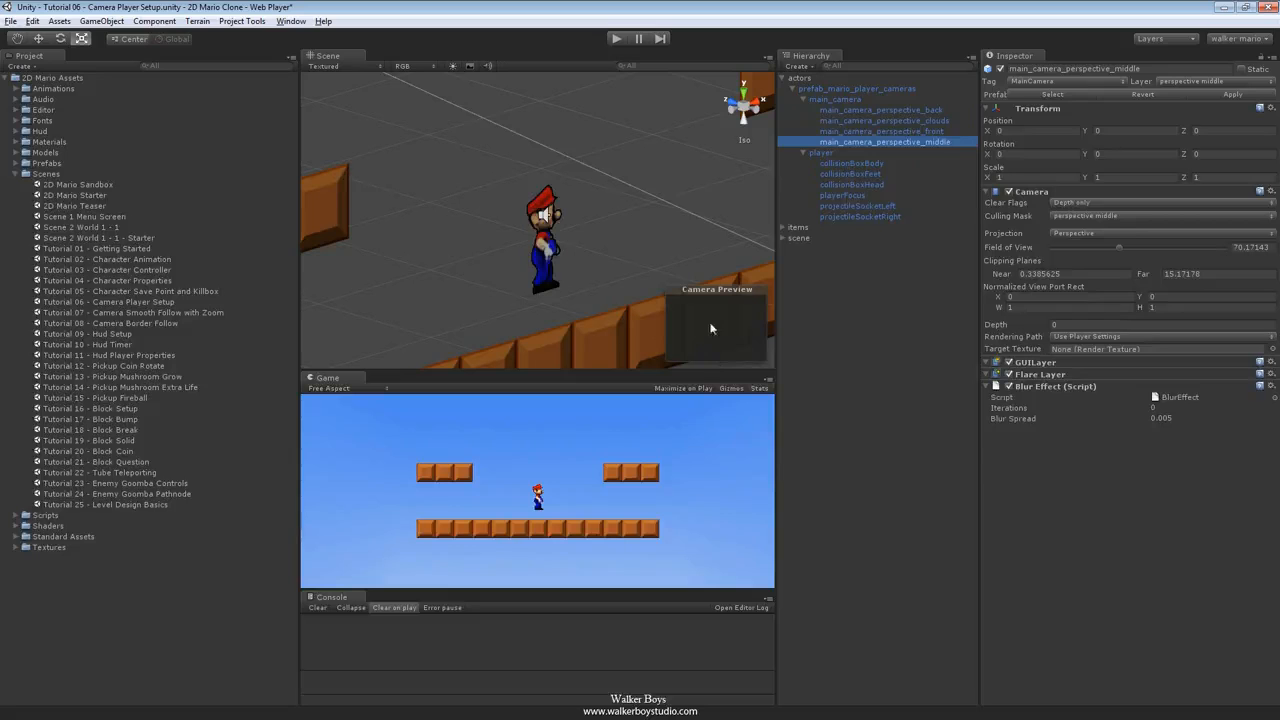
pyautogui.click(877, 109)
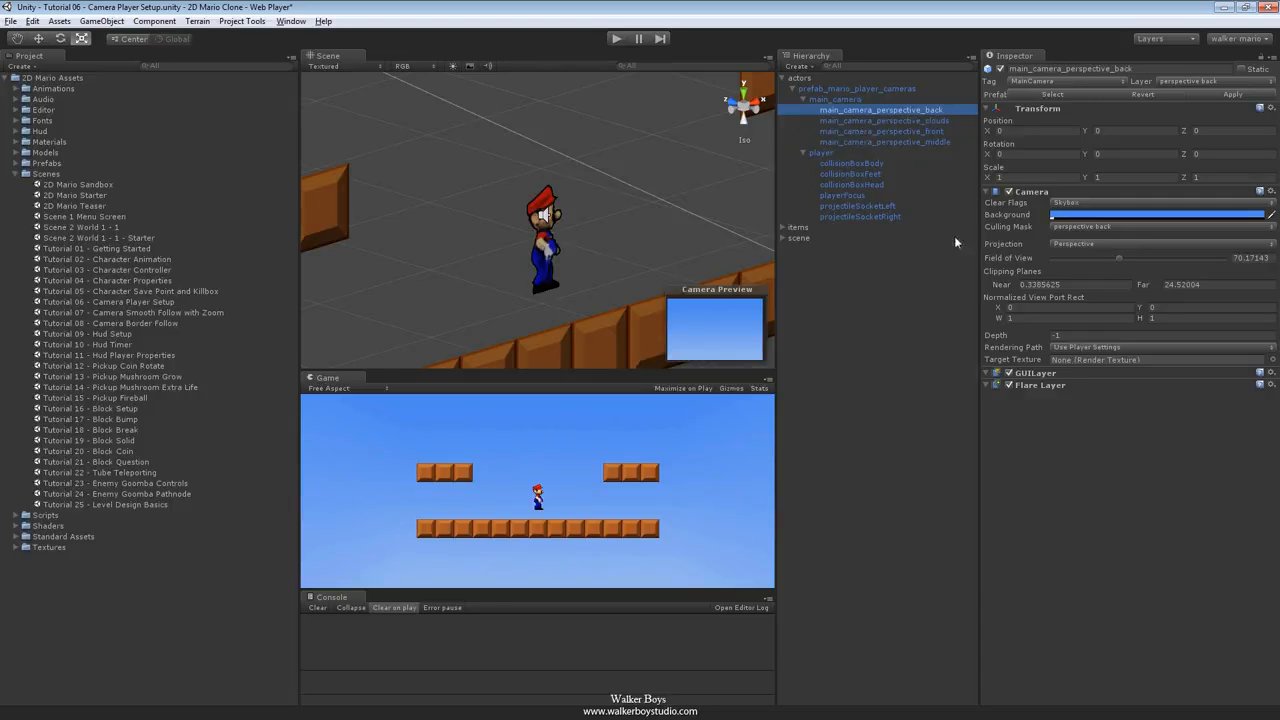
pyautogui.click(1063, 230)
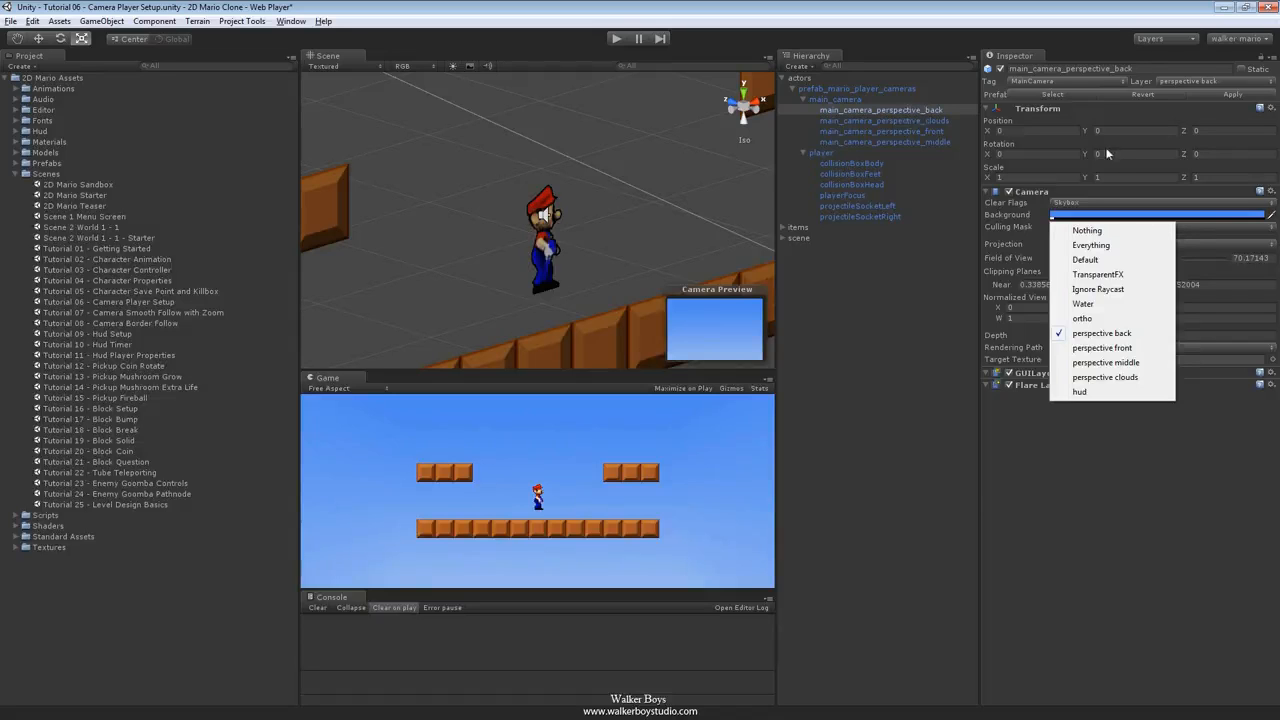
pyautogui.click(1116, 466)
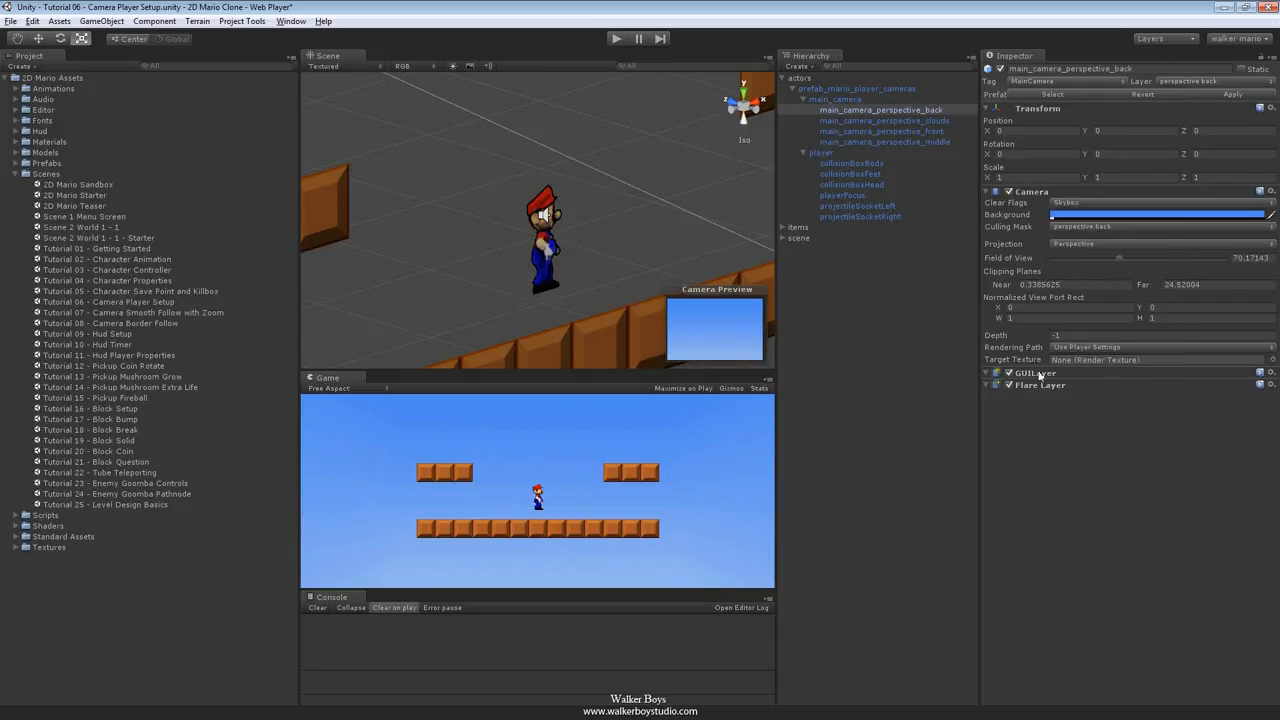
# Place prefab_item_mountain from the Prefabs folder into the scene, seen from the back, over the brick floor's left end.
pyautogui.click(16, 163)
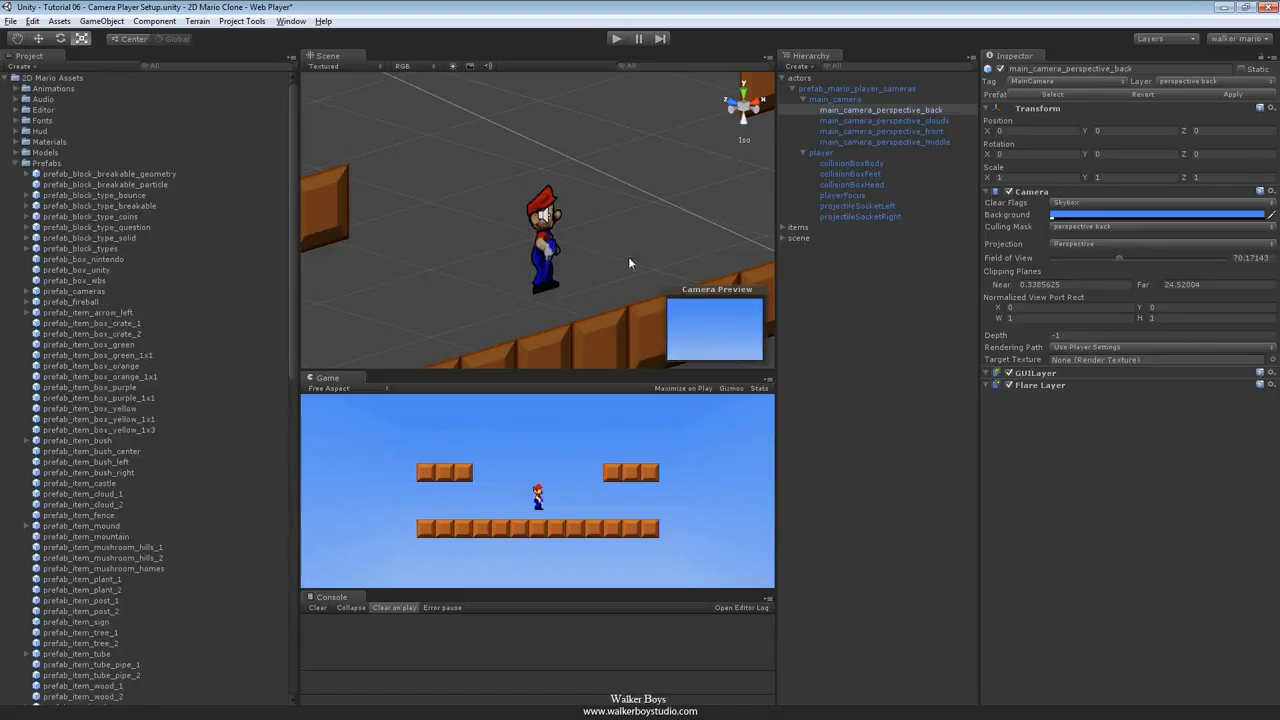
pyautogui.click(756, 108)
pyautogui.click(756, 108)
pyautogui.click(757, 110)
pyautogui.press('r')
pyautogui.scroll(-5, 96, 380)
pyautogui.scroll(-1, 70, 293)
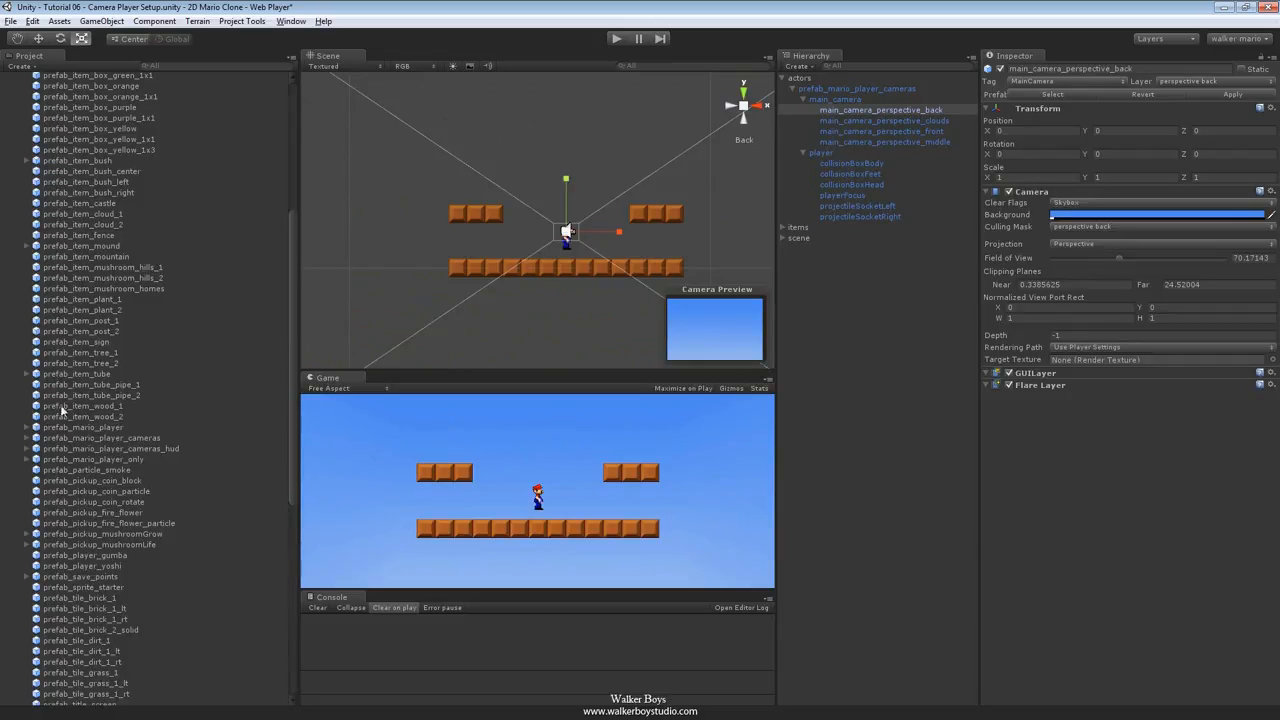
pyautogui.scroll(1, 120, 275)
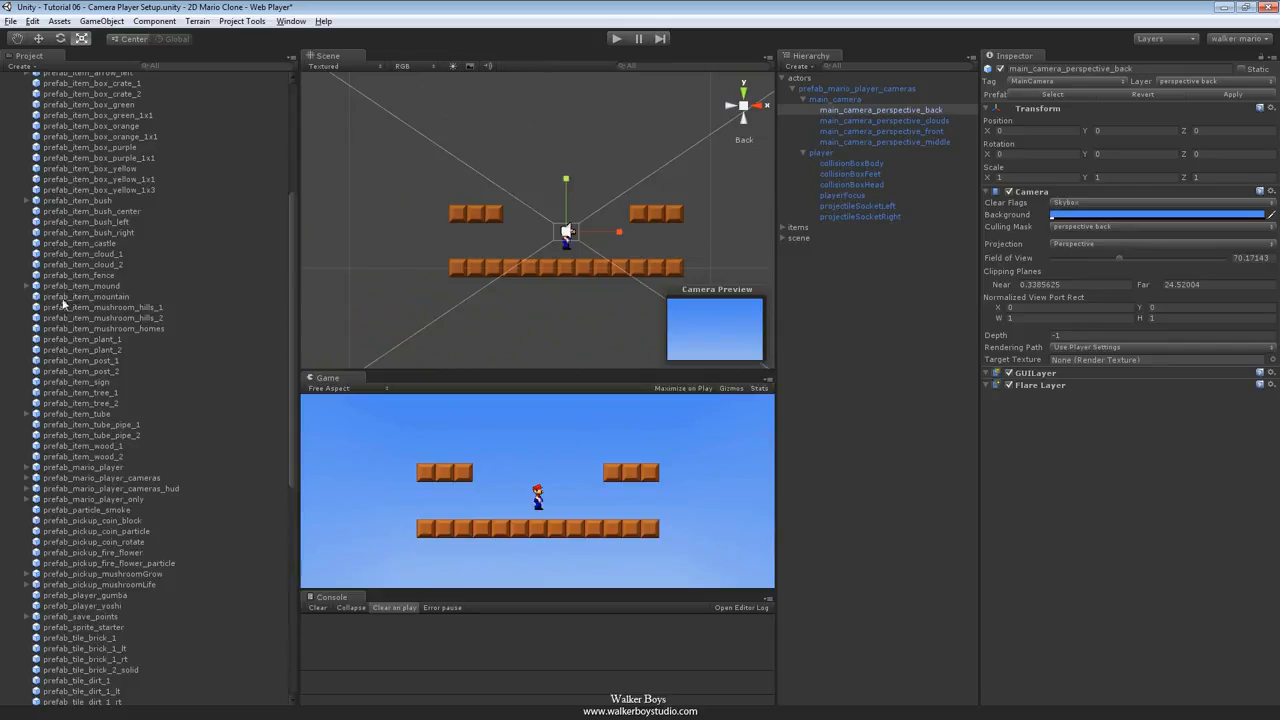
pyautogui.click(45, 298)
pyautogui.moveTo(45, 298); pyautogui.dragTo(501, 271)
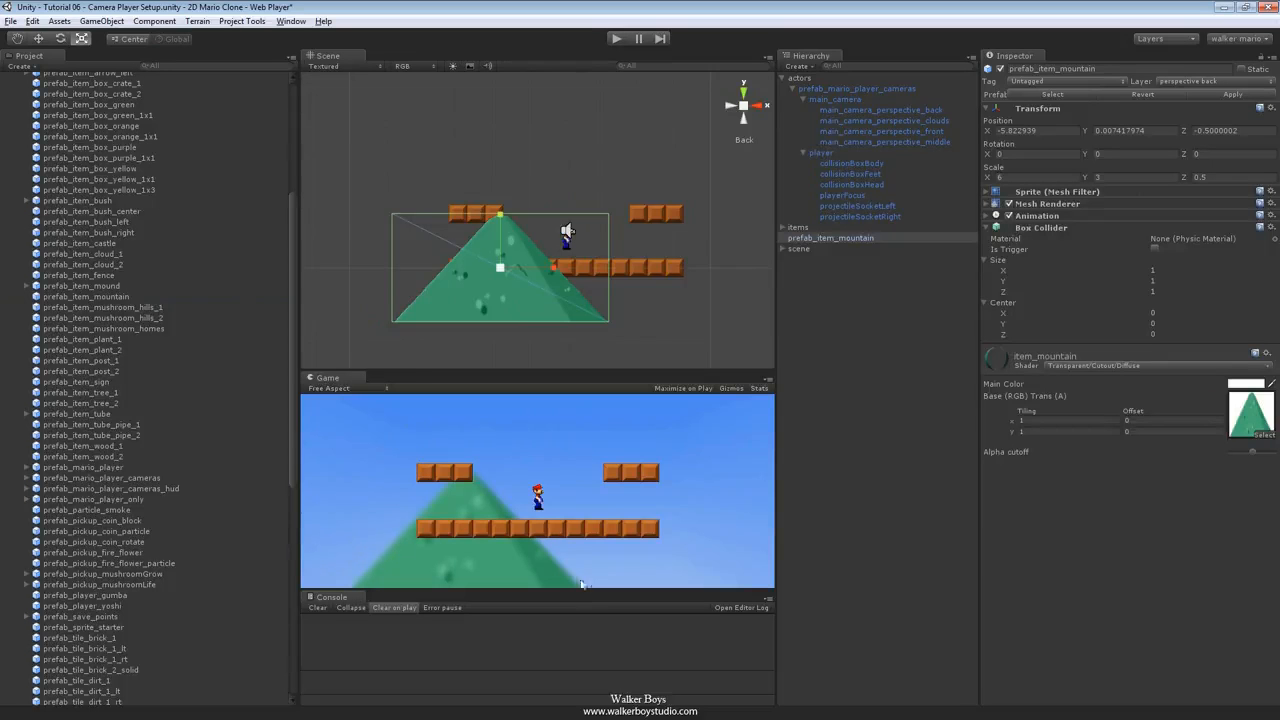
# Compare the previews of the back, clouds, front and middle perspective cameras with the mountain in the scene.
pyautogui.click(881, 111)
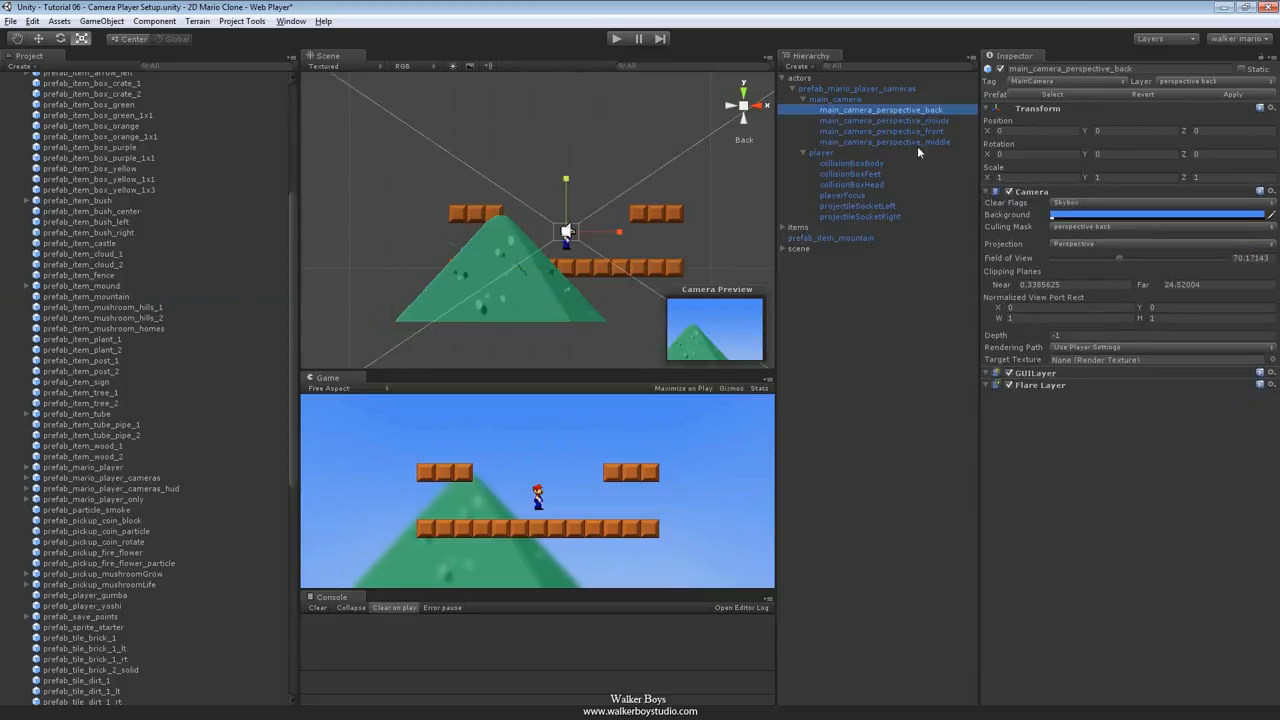
pyautogui.press('Down')
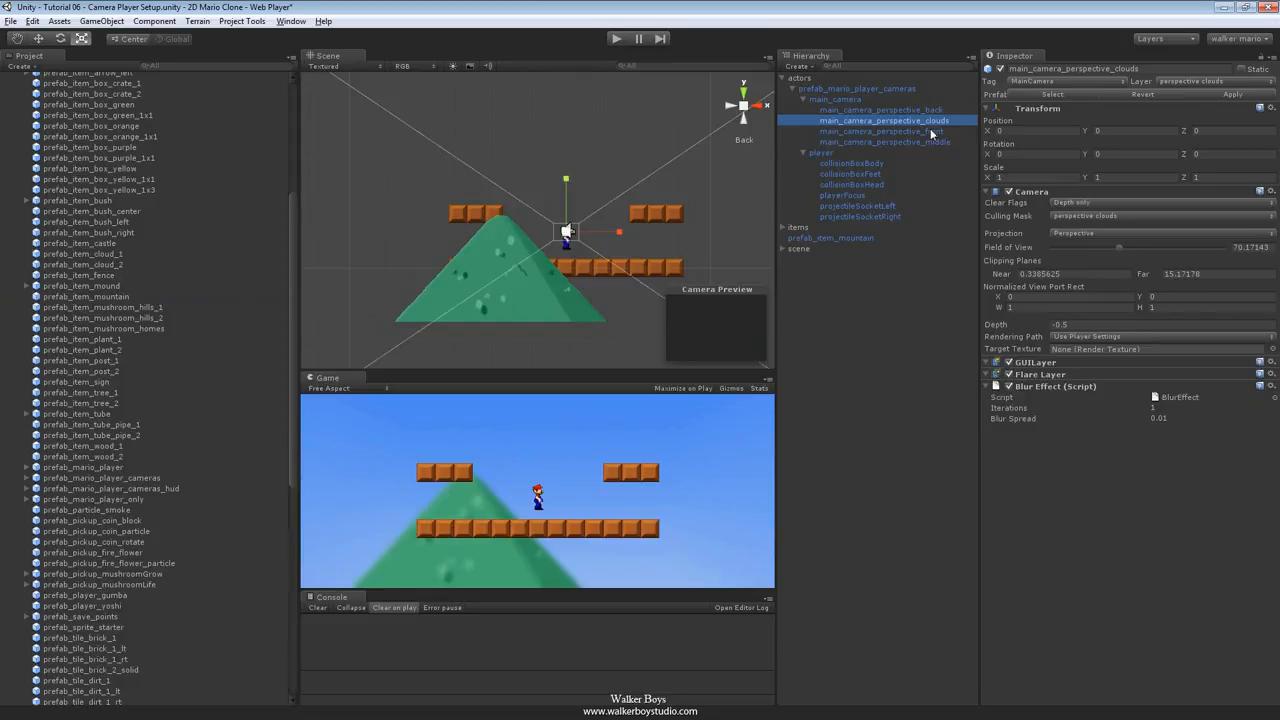
pyautogui.press('Down')
pyautogui.press('Down')
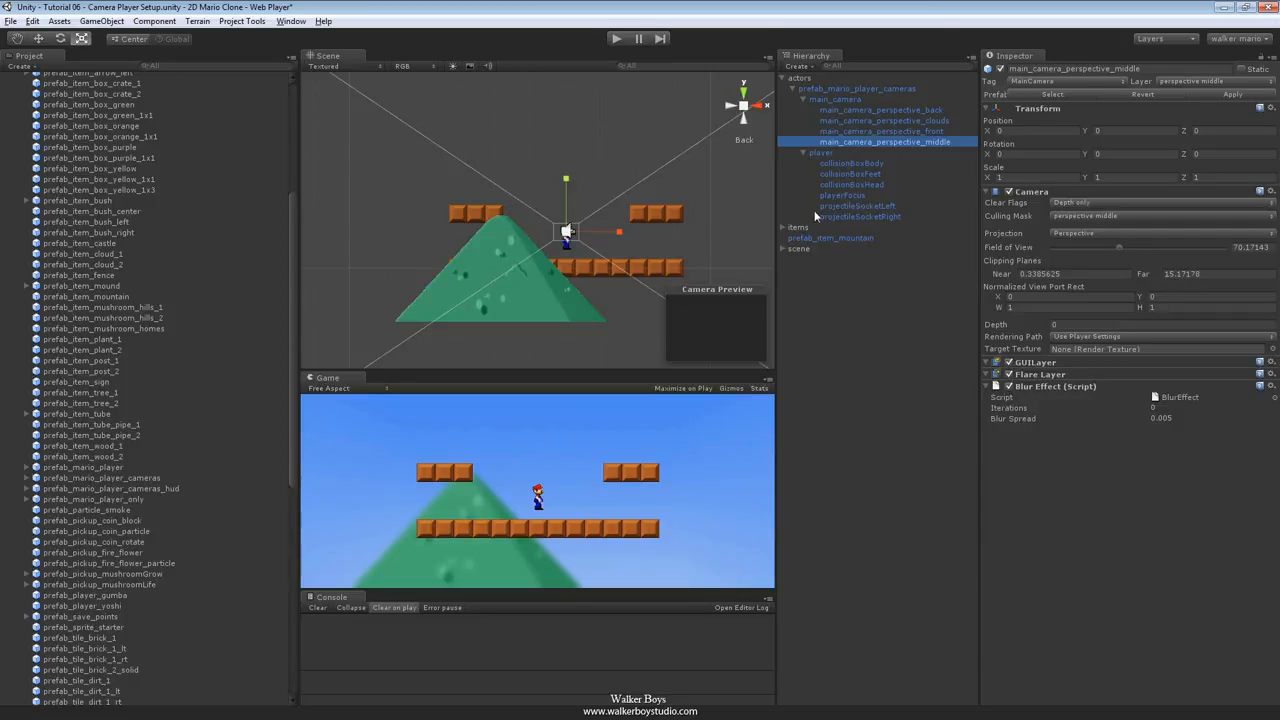
# Select the mountain, examine it from different angles in the scene, and check its assigned layer.
pyautogui.click(489, 284)
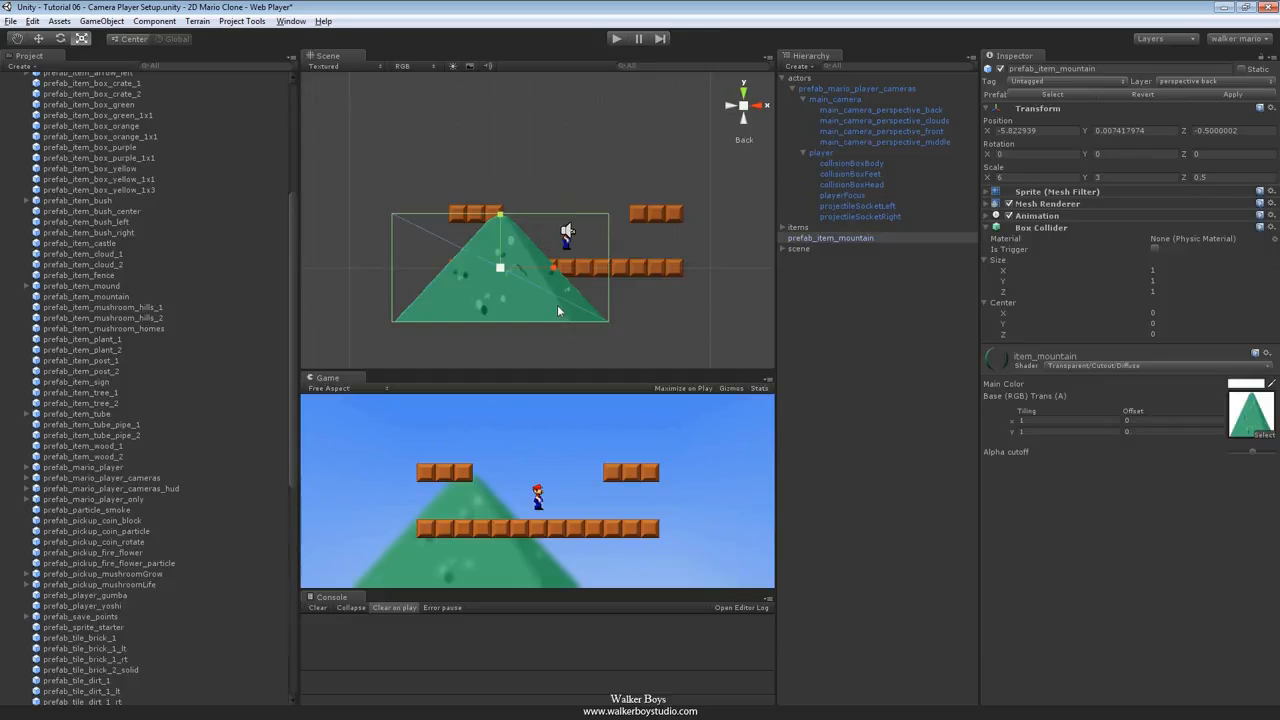
pyautogui.keyDown('alt'); pyautogui.moveTo(450, 296); pyautogui.dragTo(777, 326); pyautogui.keyUp('alt')
pyautogui.keyDown('alt'); pyautogui.moveTo(520, 263); pyautogui.dragTo(415, 266); pyautogui.keyUp('alt')
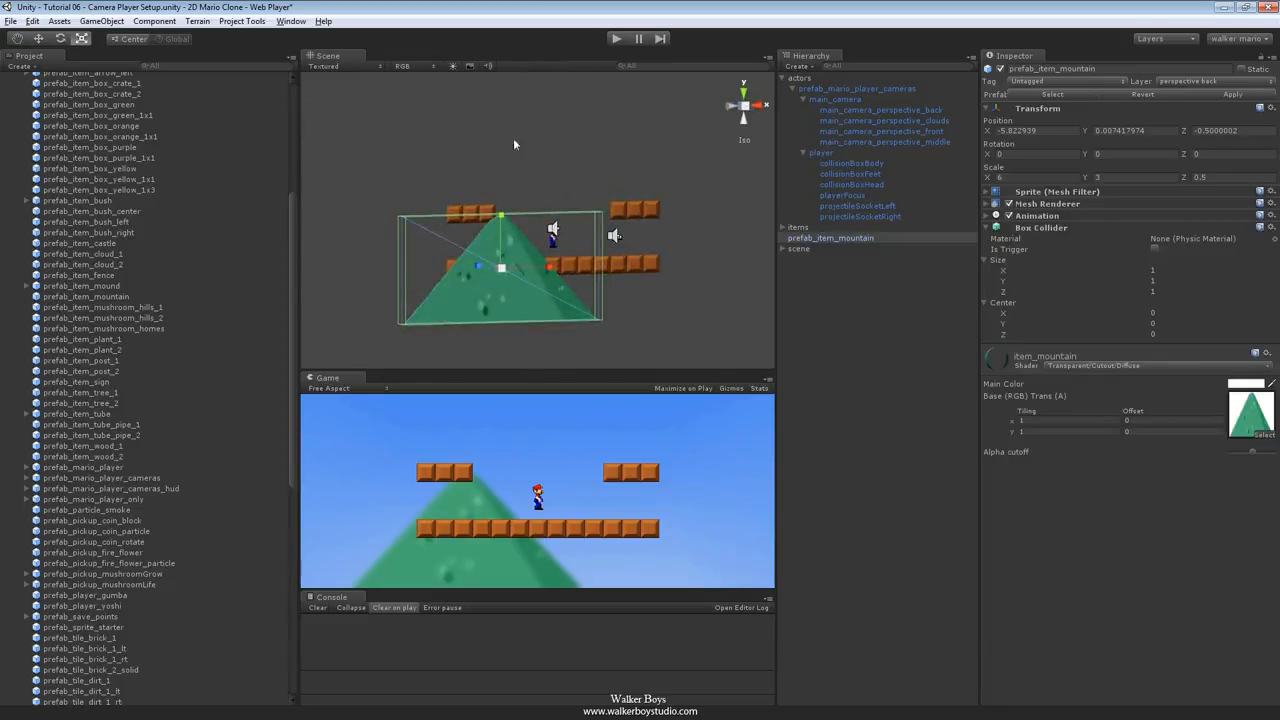
pyautogui.keyDown('alt'); pyautogui.moveTo(606, 302); pyautogui.dragTo(484, 306); pyautogui.keyUp('alt')
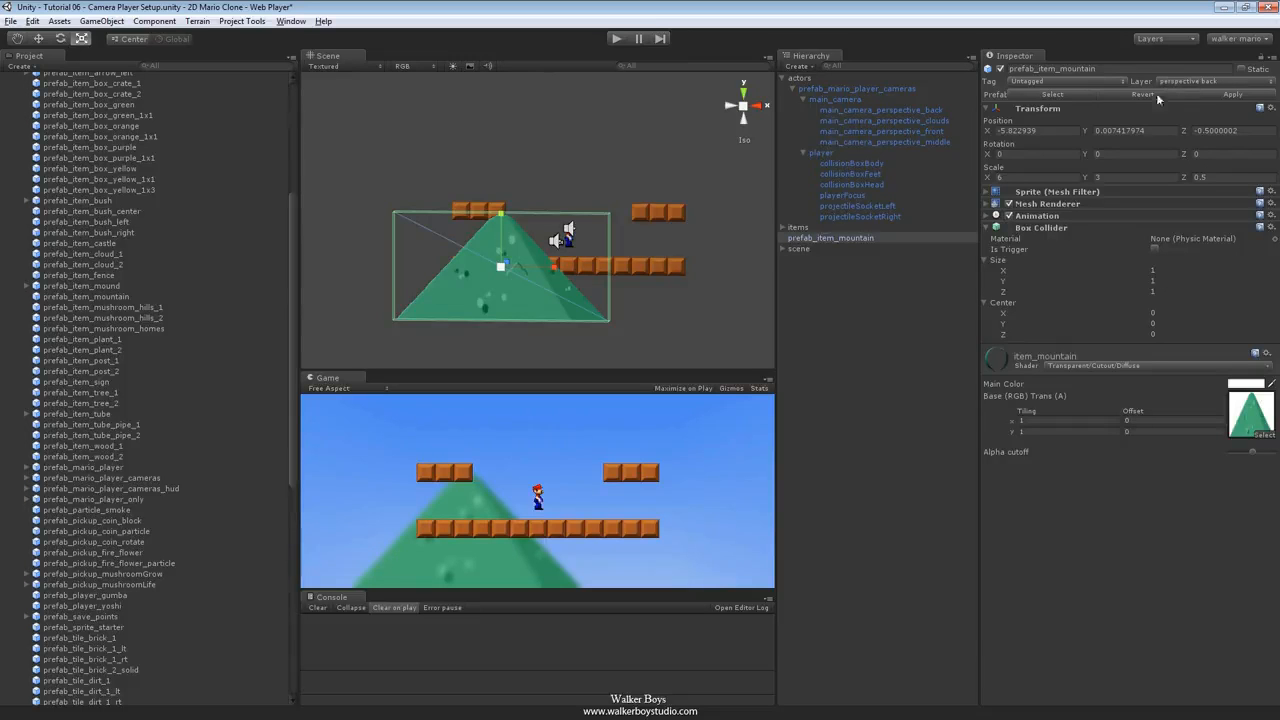
# Set the depth of main_camera_perspective_back to 2.
pyautogui.click(837, 110)
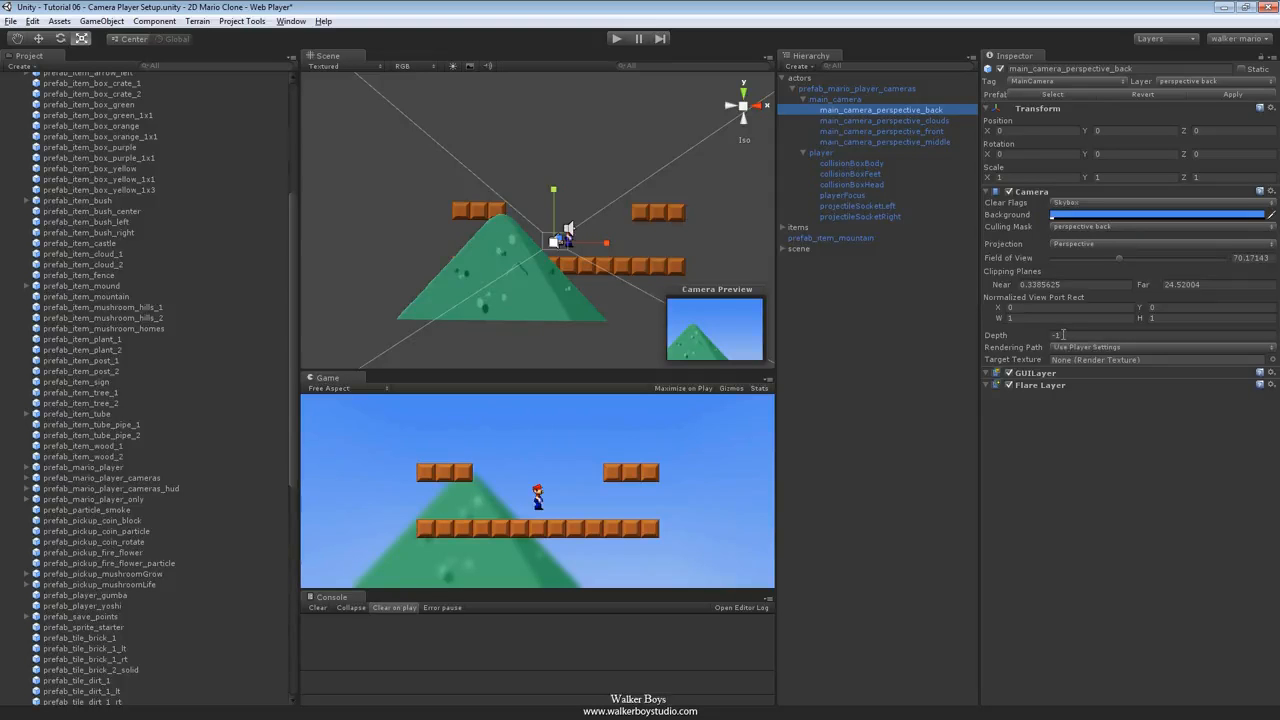
pyautogui.click(1063, 335)
pyautogui.write('2')
pyautogui.press('Return')
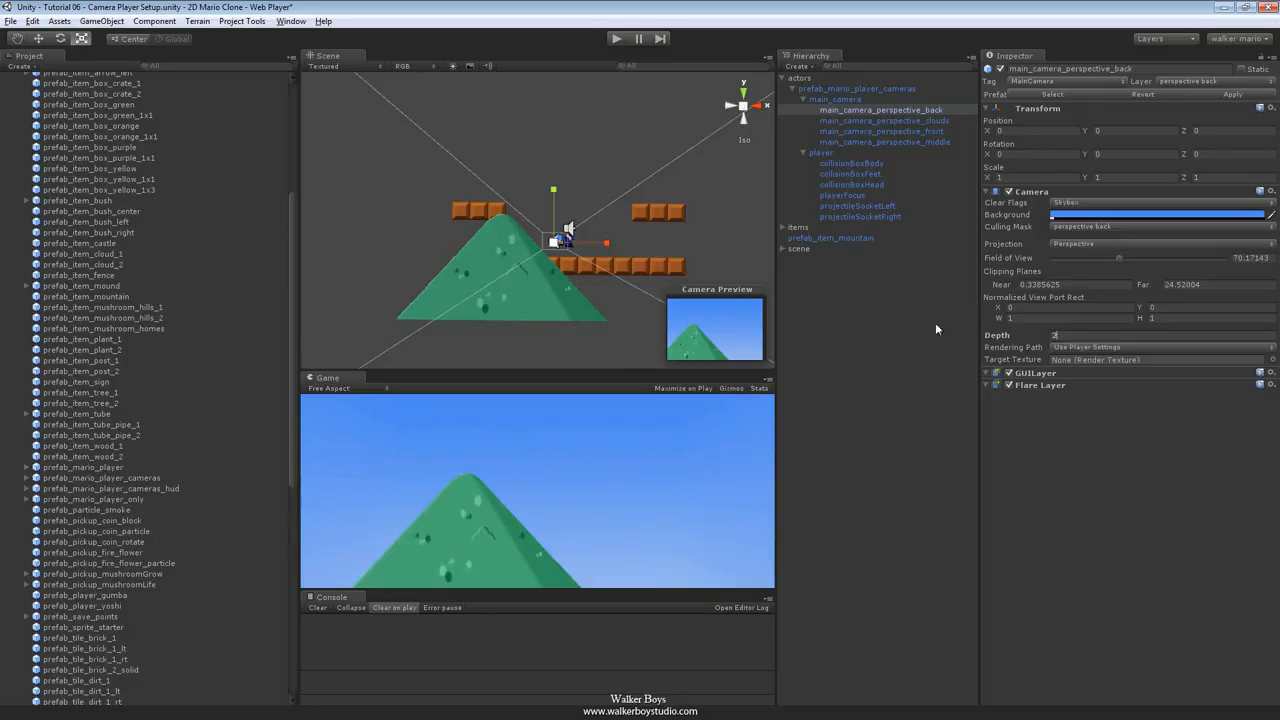
# Set the clear flags of main_camera_perspective_back to Depth only.
pyautogui.click(1068, 204)
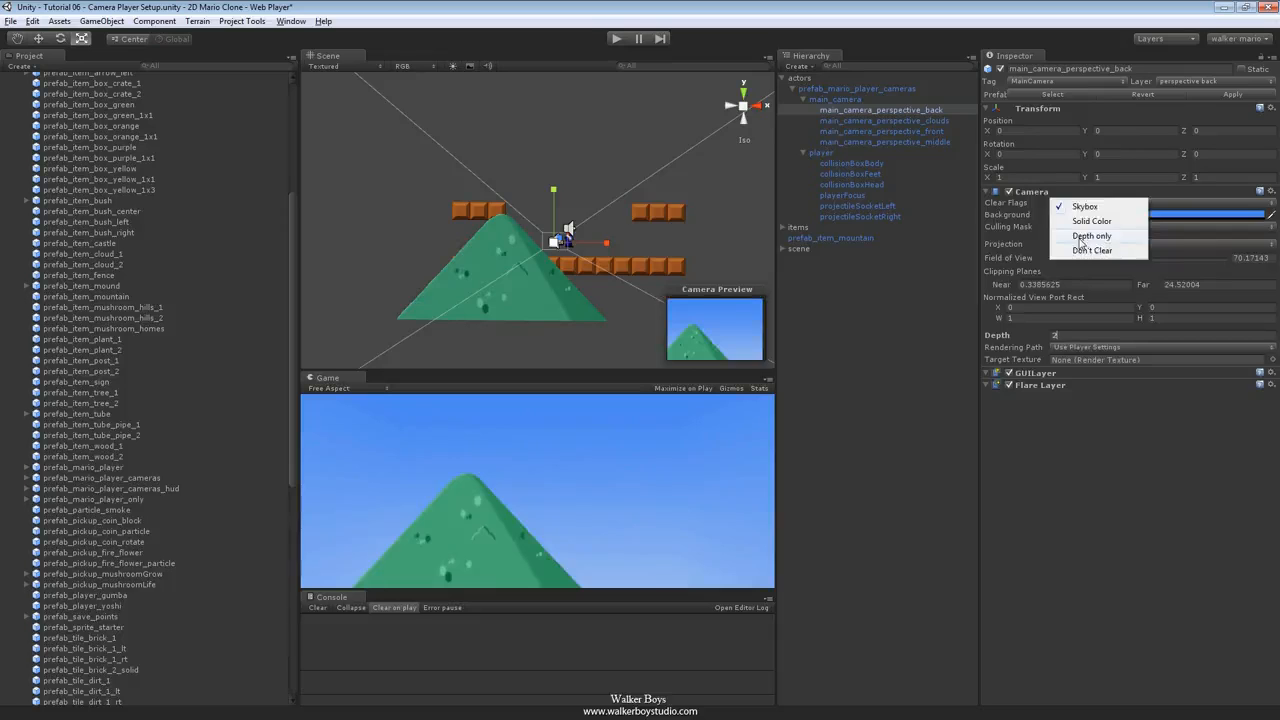
pyautogui.click(1079, 238)
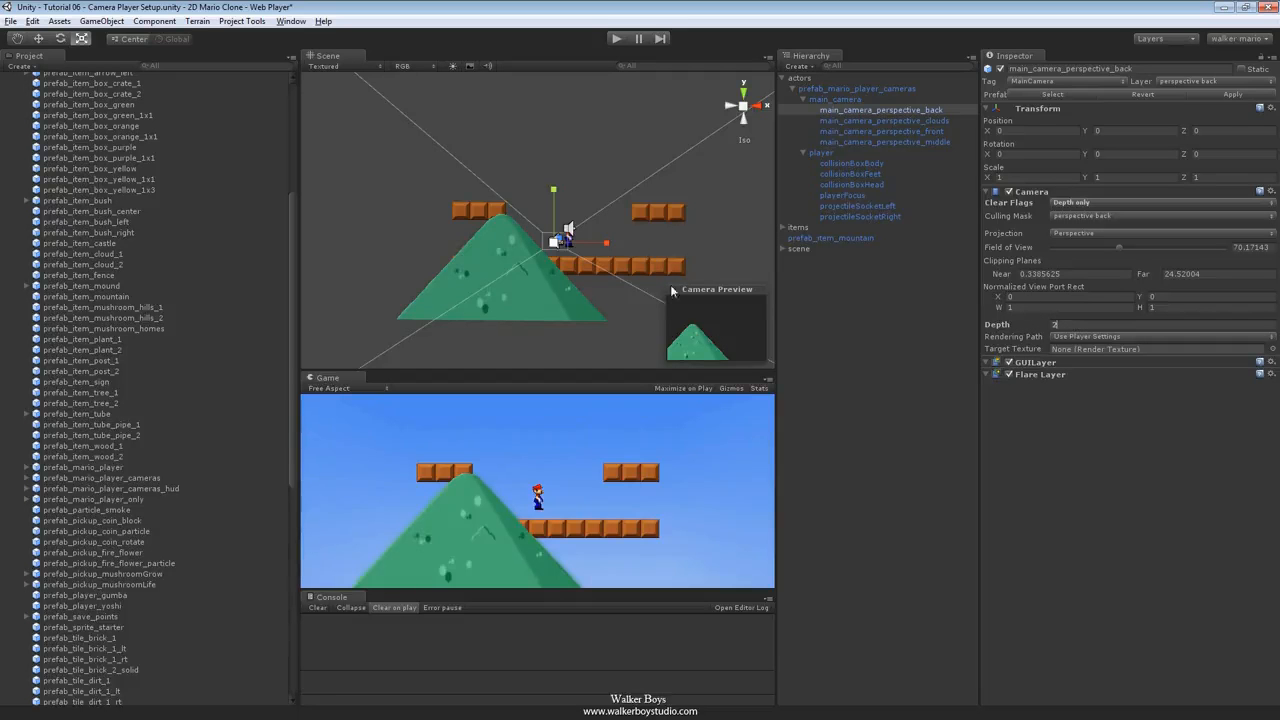
# Set the depth of main_camera_perspective_back to -1 and its clear flags to Skybox.
pyautogui.press('BackSpace')
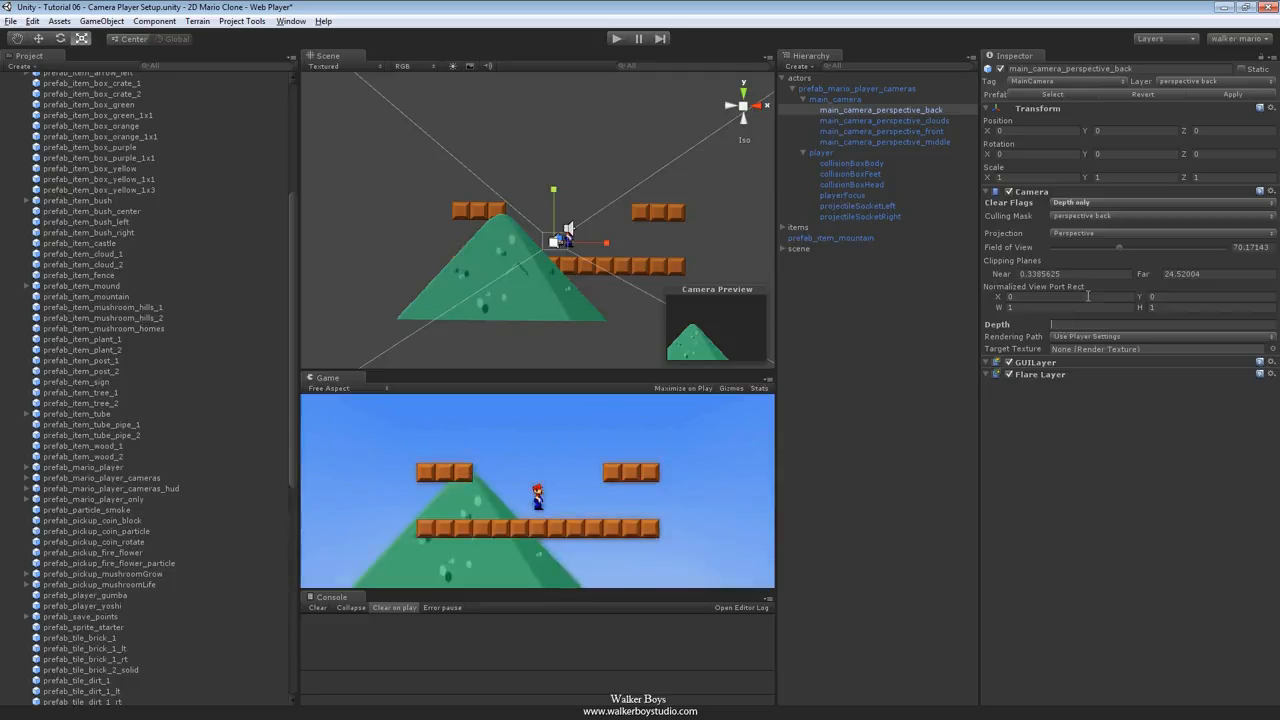
pyautogui.write('-1')
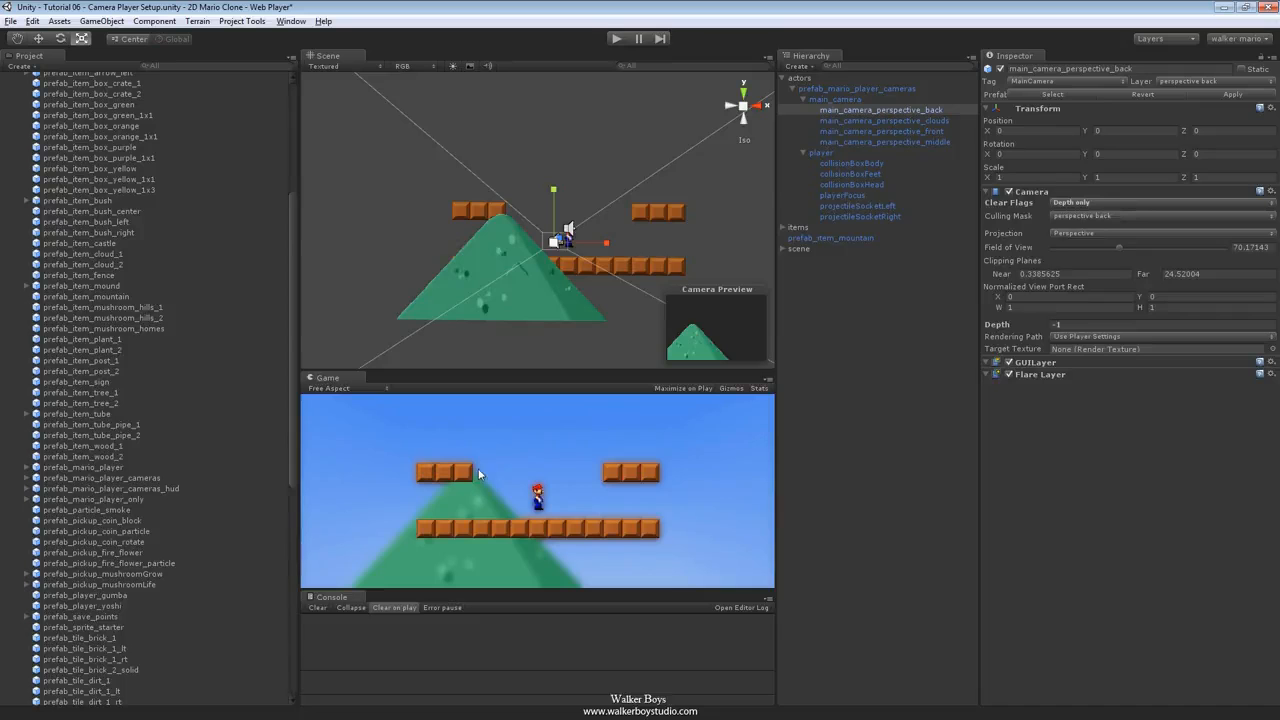
pyautogui.click(1083, 208)
pyautogui.click(1085, 204)
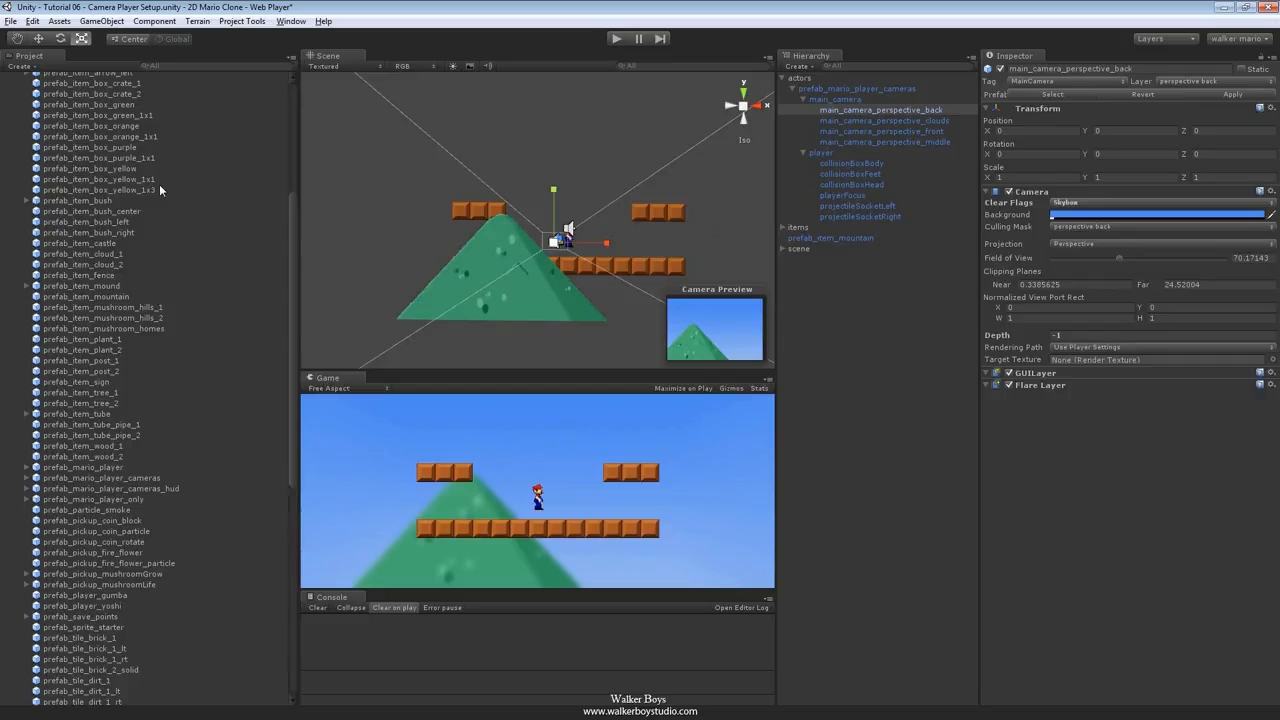
# Place prefab_item_cloud_1 and prefab_item_cloud_2 in the scene and move cloud_1 to about X -4.10, Y 2.74.
pyautogui.moveTo(52, 255); pyautogui.dragTo(538, 218)
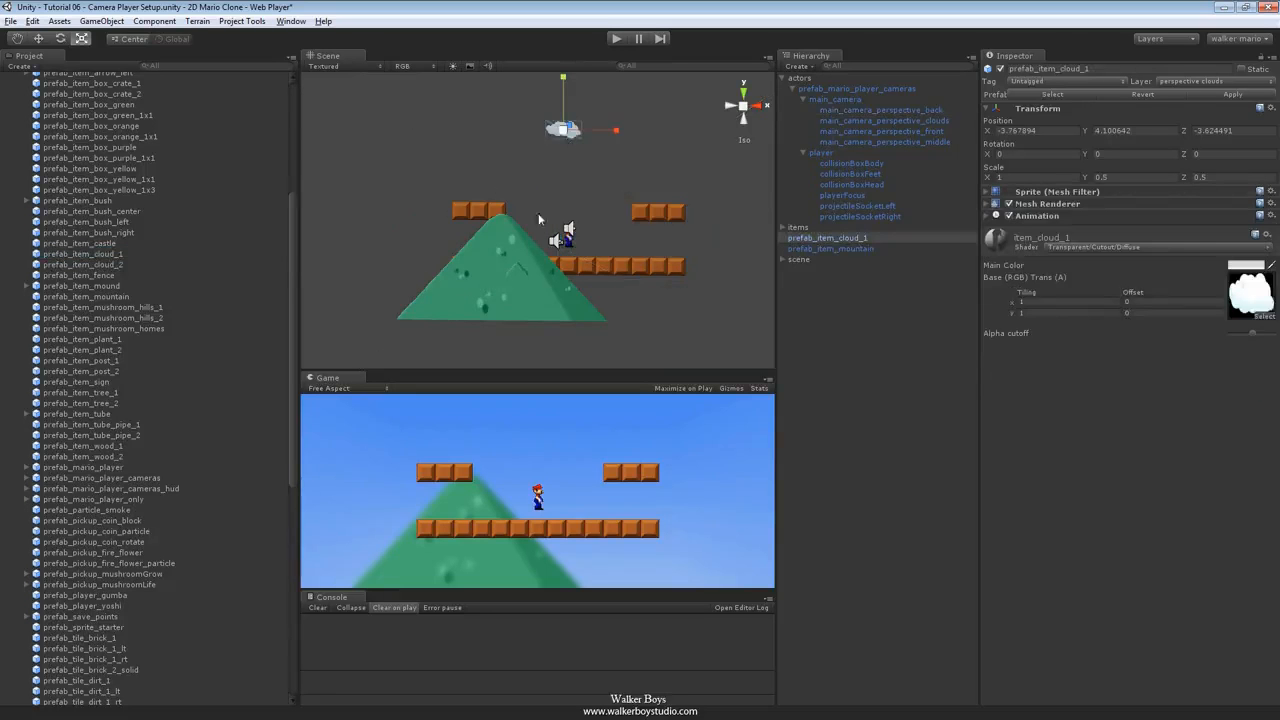
pyautogui.moveTo(85, 264); pyautogui.dragTo(605, 198)
pyautogui.click(567, 132)
pyautogui.press('w')
pyautogui.moveTo(576, 130); pyautogui.dragTo(548, 188)
pyautogui.click(604, 198)
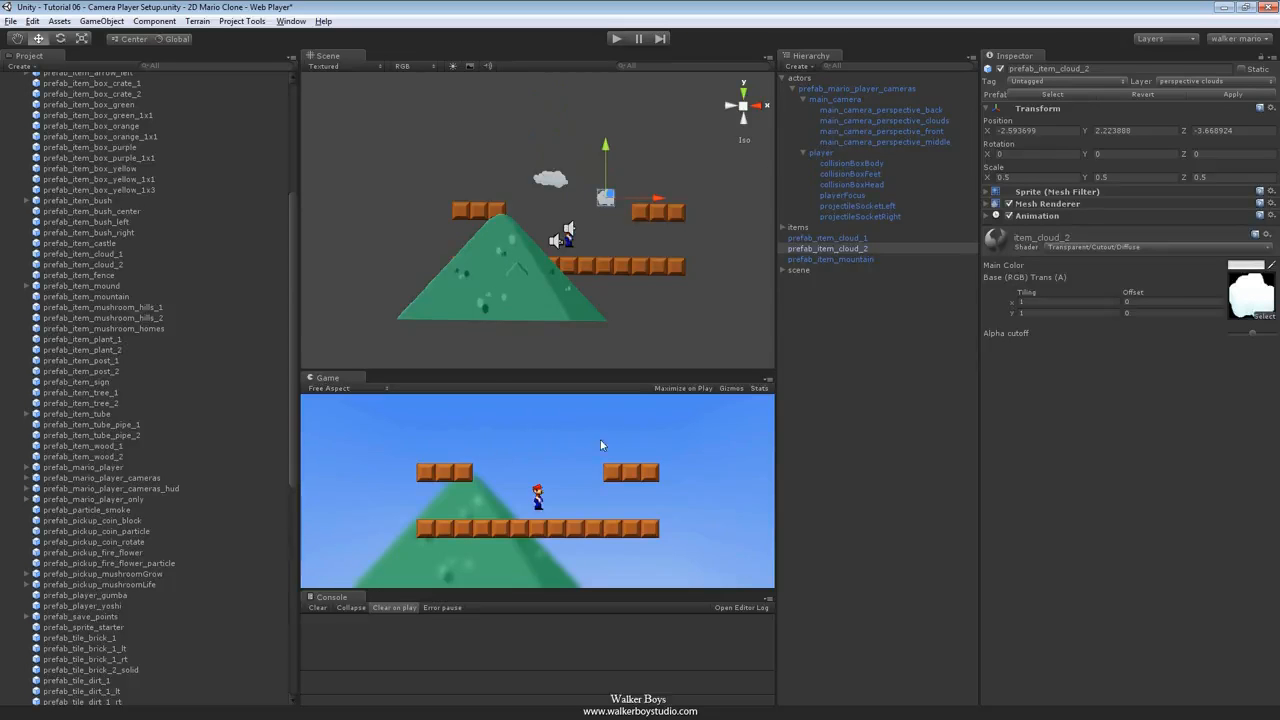
# Move both clouds back along Z, putting cloud_1 at about 0.02 and cloud_2 at about 0.13.
pyautogui.keyDown('alt'); pyautogui.moveTo(520, 330); pyautogui.dragTo(658, 252); pyautogui.keyUp('alt')
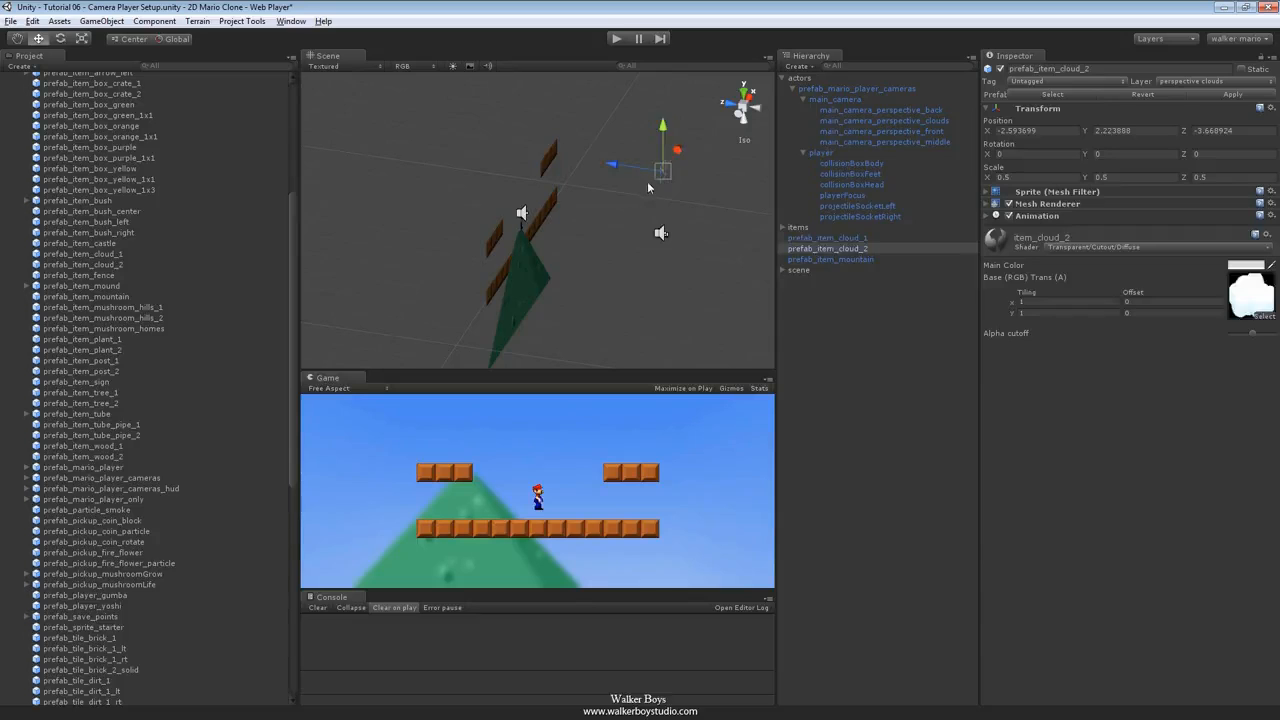
pyautogui.keyDown('shift'); pyautogui.click(648, 186); pyautogui.keyUp('shift')
pyautogui.moveTo(608, 172); pyautogui.dragTo(478, 157)
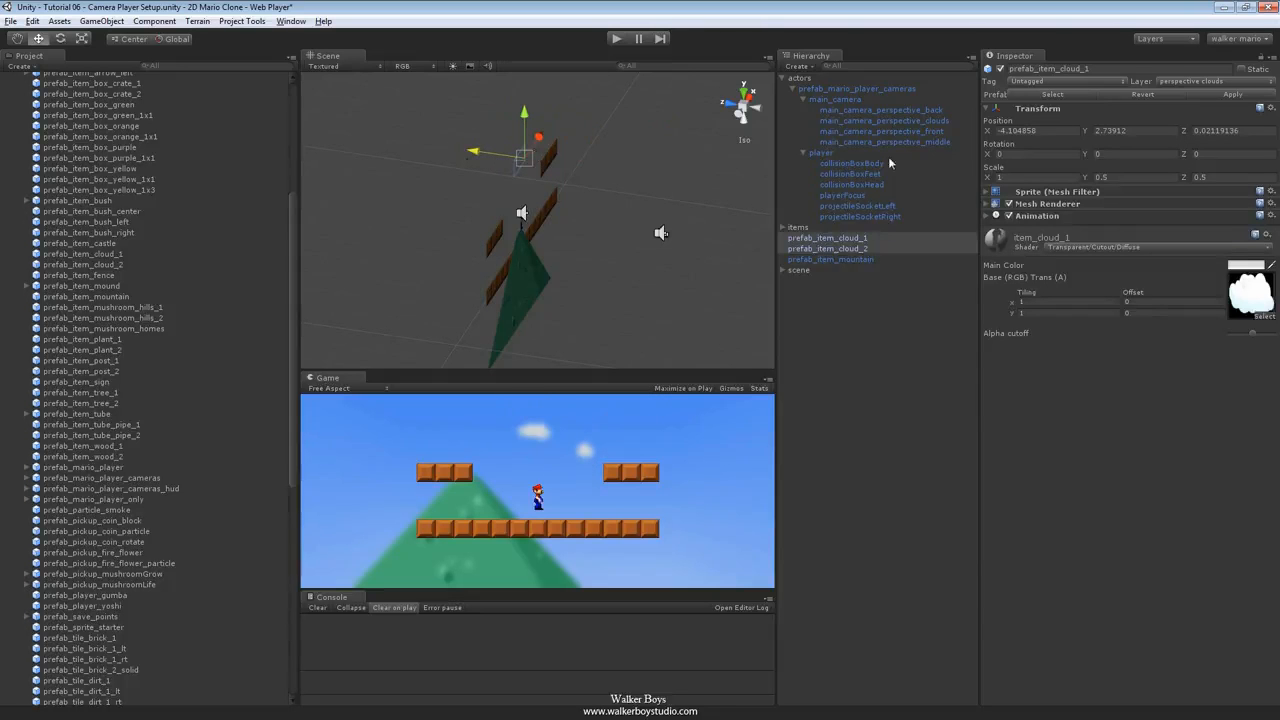
# Check the layer, culling mask and depth of main_camera_perspective_clouds against the layer assigned to the cloud items.
pyautogui.click(912, 120)
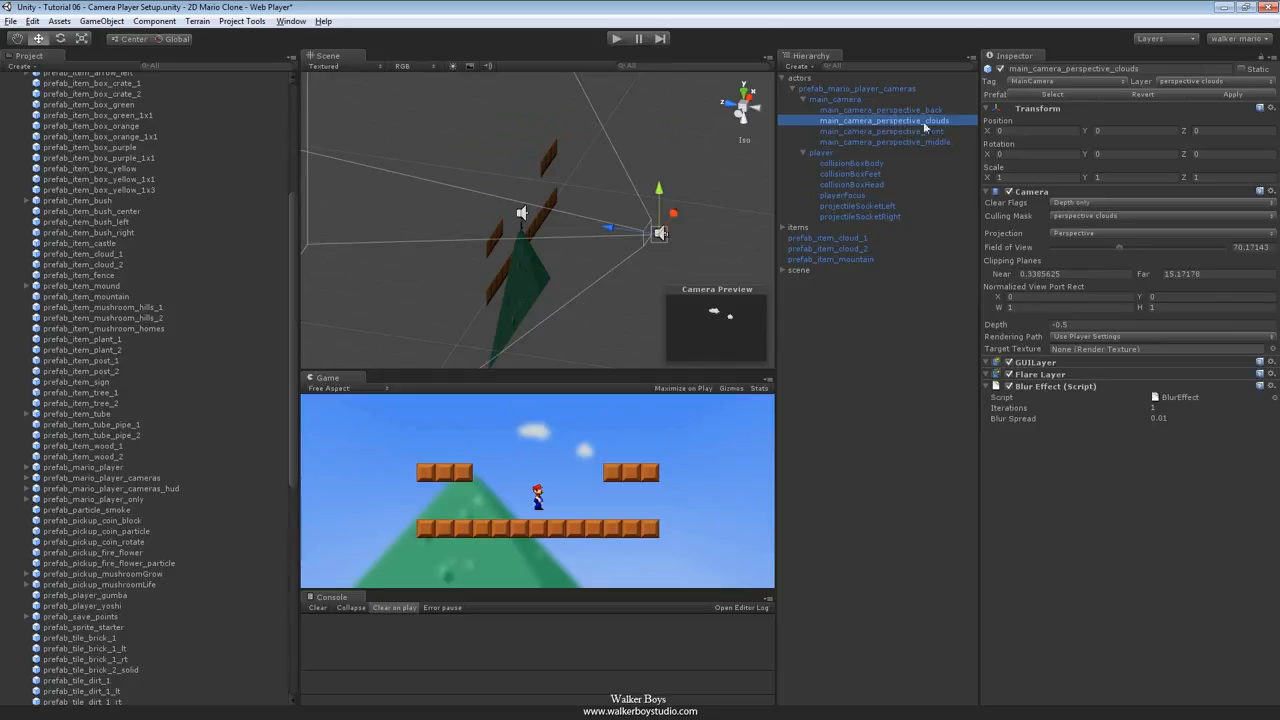
pyautogui.click(1196, 84)
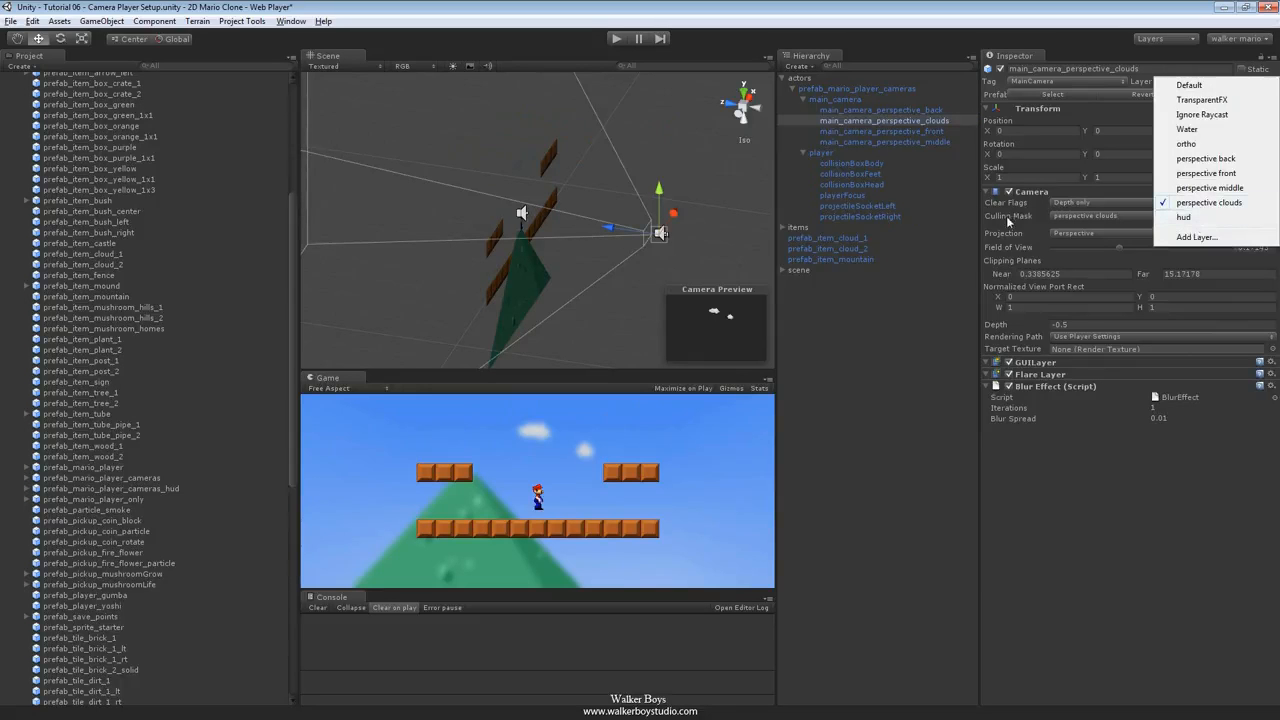
pyautogui.click(1000, 218)
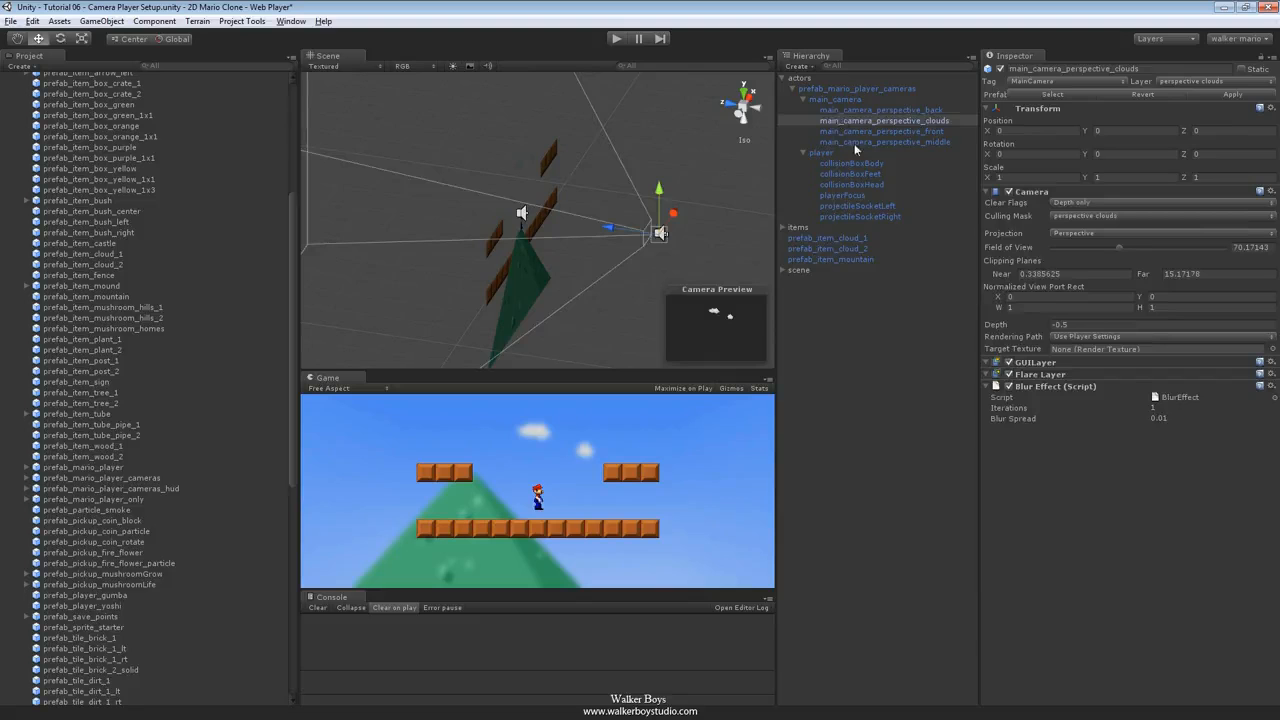
pyautogui.click(836, 242)
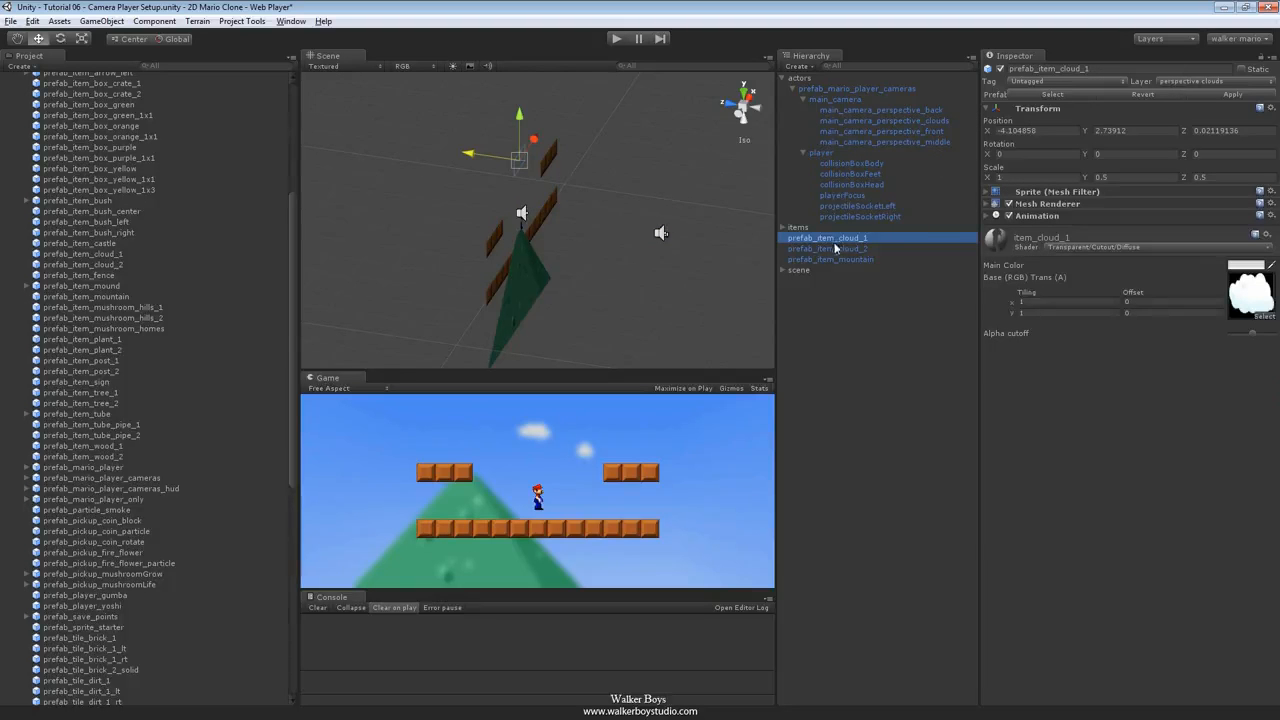
pyautogui.moveTo(834, 251); pyautogui.dragTo(930, 124)
pyautogui.click(930, 124)
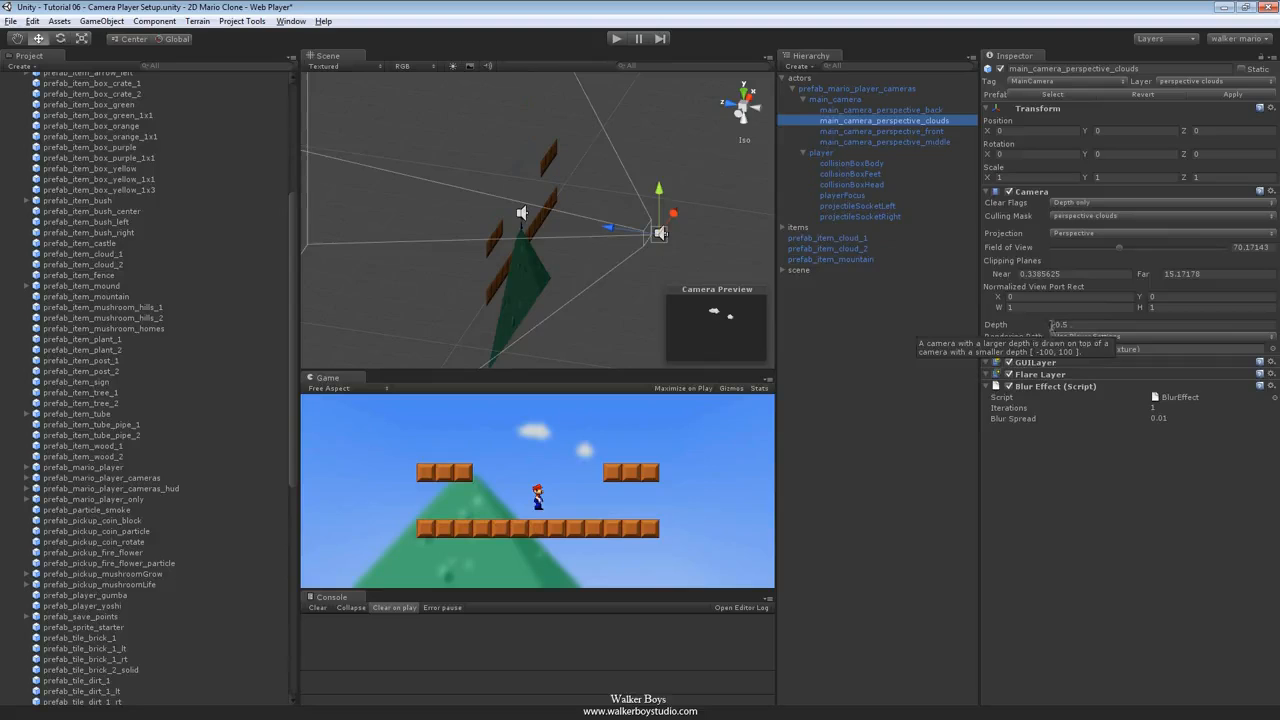
pyautogui.click(1082, 323)
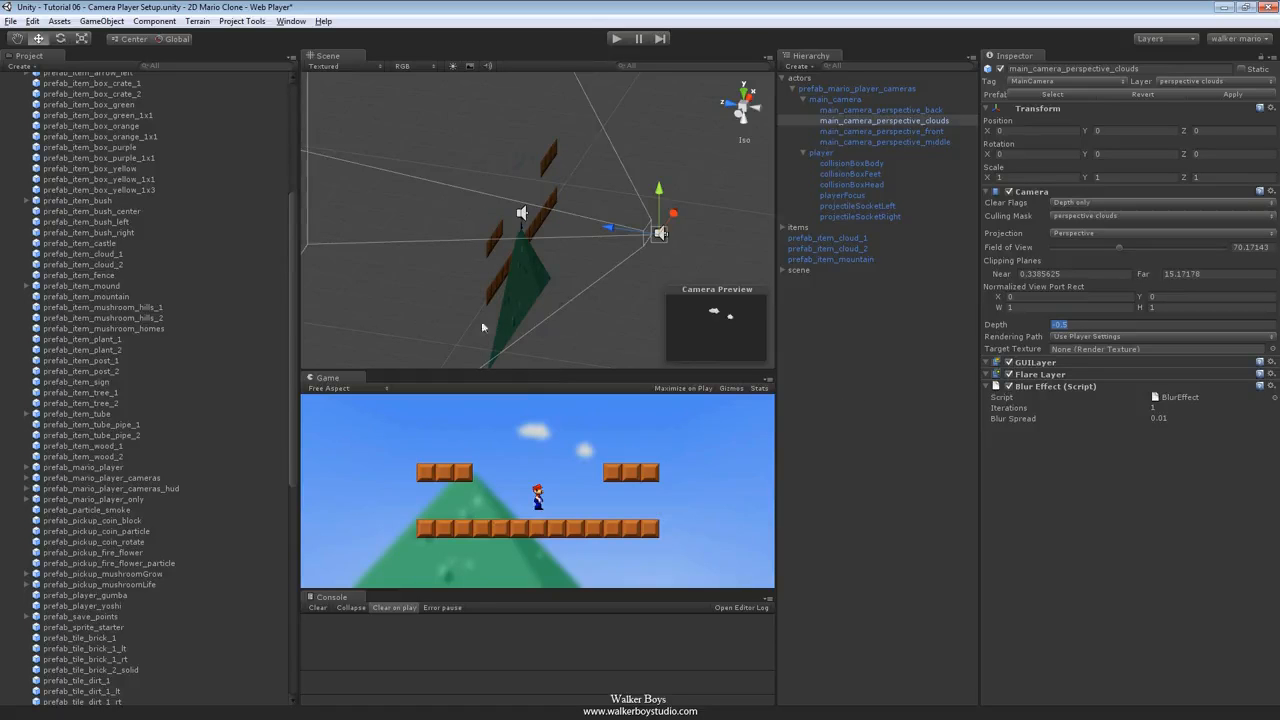
# Move both clouds toward the cameras, with cloud_2 at about Z -0.67, and check the clouds camera's preview.
pyautogui.click(519, 161)
pyautogui.click(532, 160)
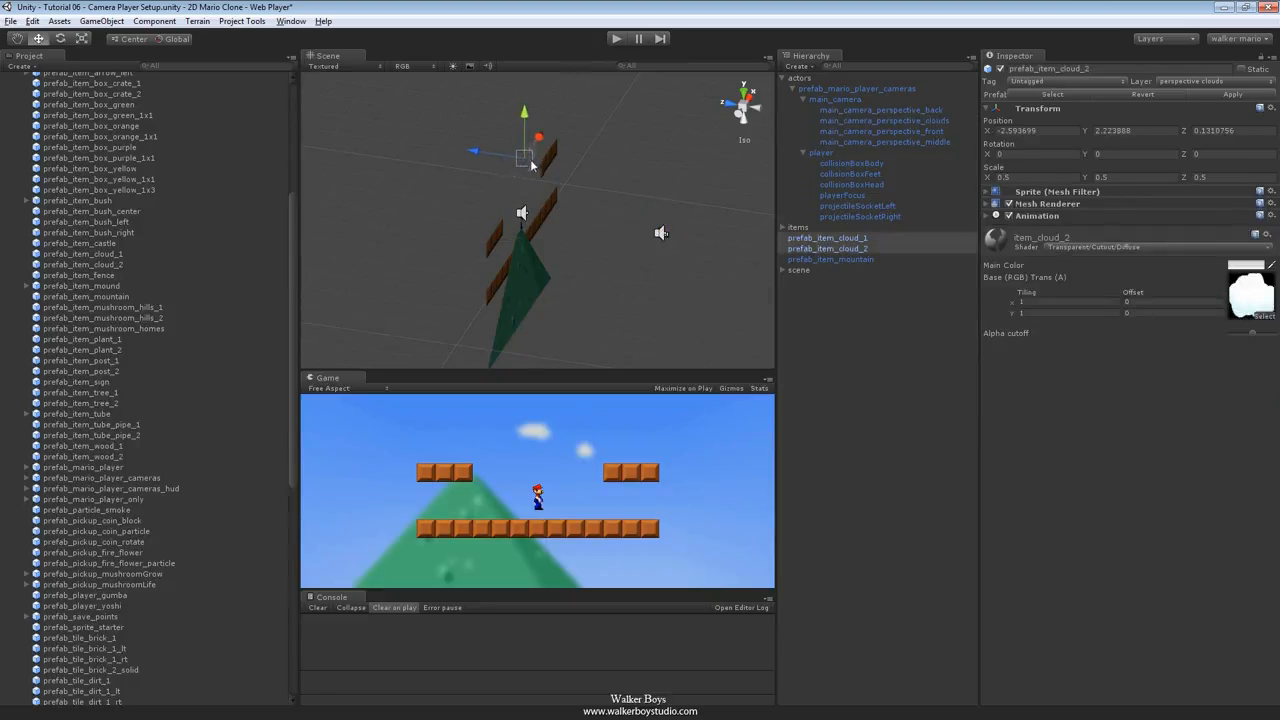
pyautogui.moveTo(480, 154); pyautogui.dragTo(487, 215)
pyautogui.keyDown('alt'); pyautogui.moveTo(487, 215); pyautogui.dragTo(633, 216, button='right'); pyautogui.keyUp('alt')
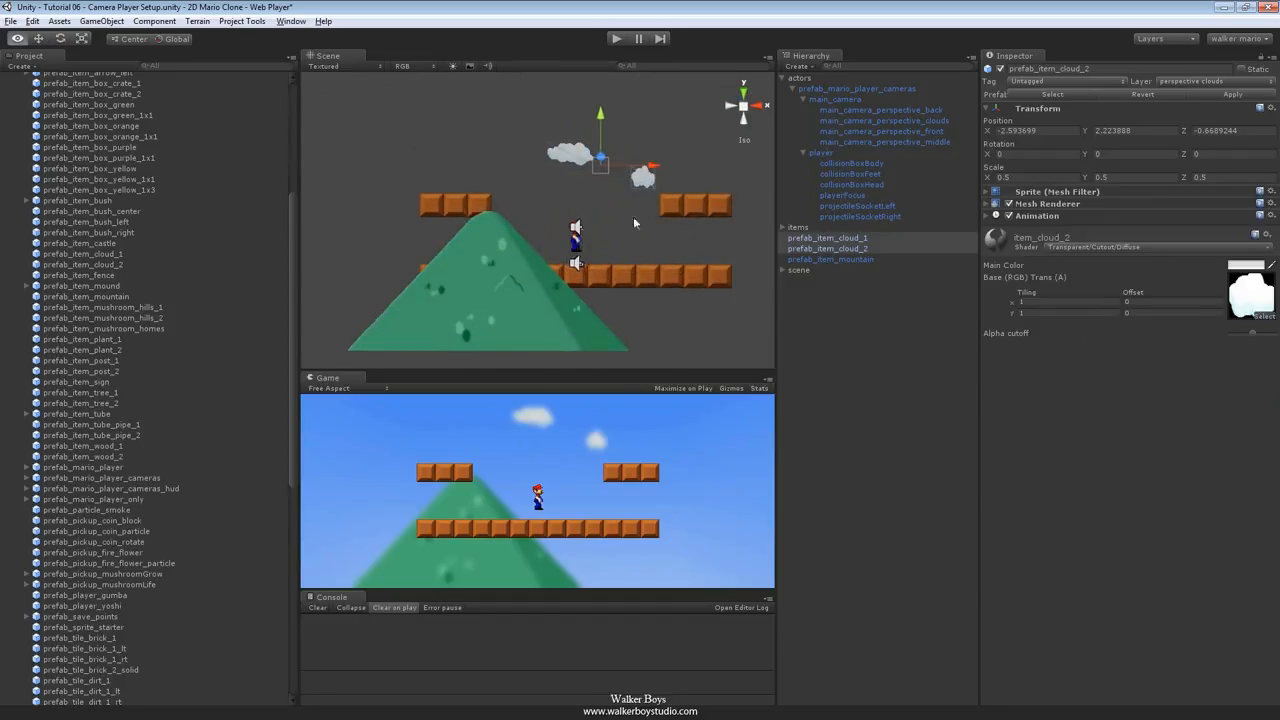
pyautogui.click(920, 120)
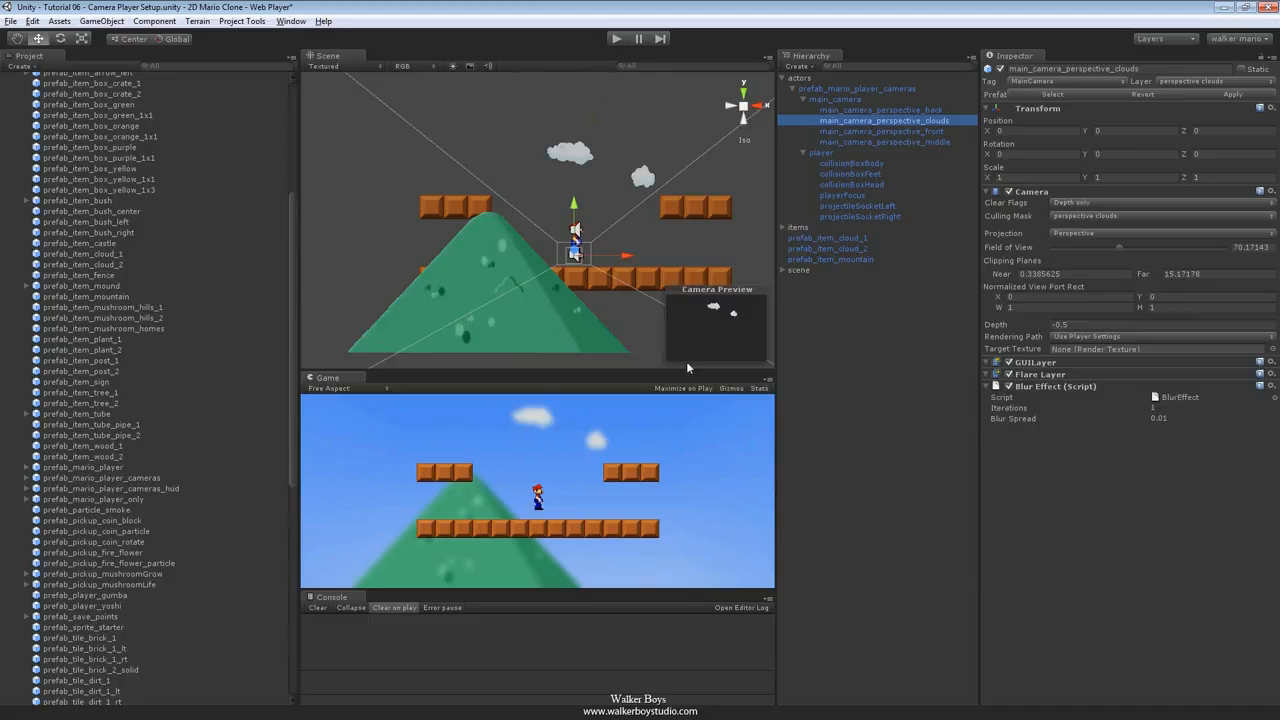
# Enlarge prefab_item_cloud_1 to about 2.85 x 1.43 x 1.43 and move it to about X -7.05, Y 1.90.
pyautogui.click(565, 153)
pyautogui.press('r')
pyautogui.moveTo(570, 153); pyautogui.dragTo(551, 28)
pyautogui.press('w')
pyautogui.moveTo(572, 153); pyautogui.dragTo(430, 194)
# Move the mountain back to Z -0.20 and lower it to about Y -0.45.
pyautogui.keyDown('alt'); pyautogui.moveTo(461, 275); pyautogui.dragTo(694, 318); pyautogui.keyUp('alt')
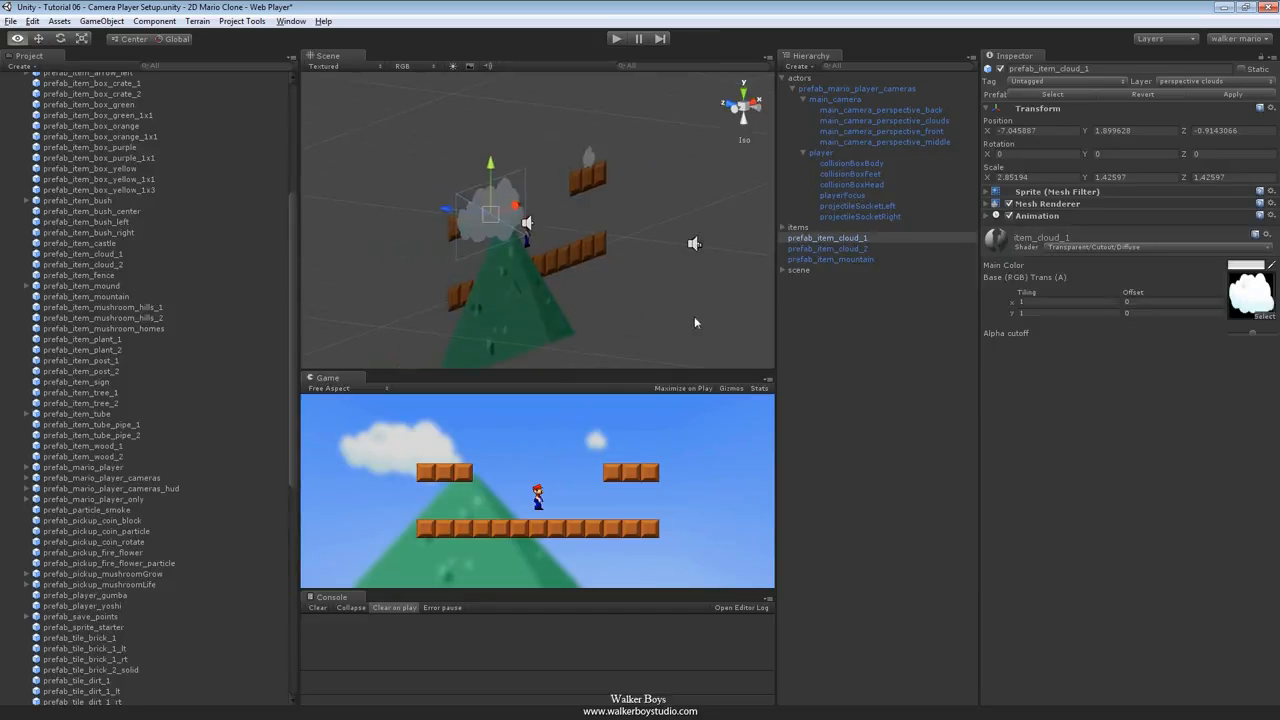
pyautogui.click(478, 296)
pyautogui.keyDown('alt'); pyautogui.moveTo(476, 286); pyautogui.dragTo(662, 194); pyautogui.keyUp('alt')
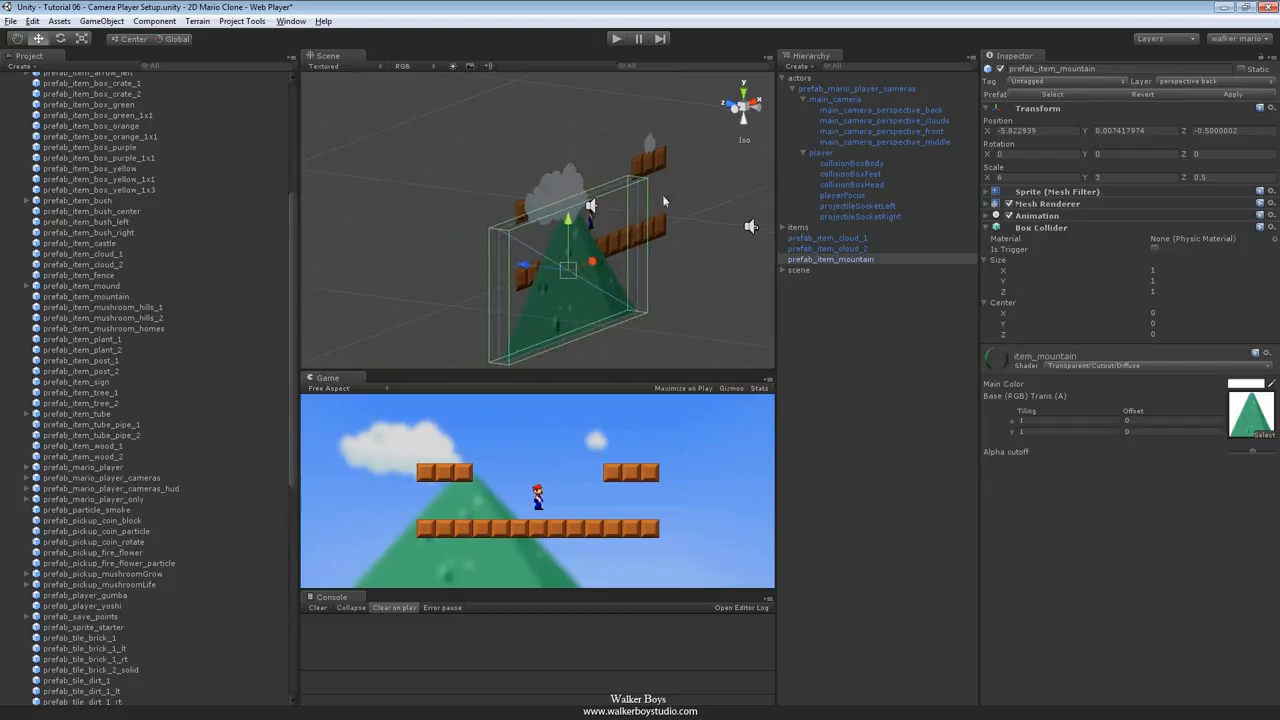
pyautogui.moveTo(522, 266)
pyautogui.mouseDown()
pyautogui.moveTo(487, 269)
pyautogui.moveTo(526, 281)
pyautogui.moveTo(507, 283)
pyautogui.mouseUp()
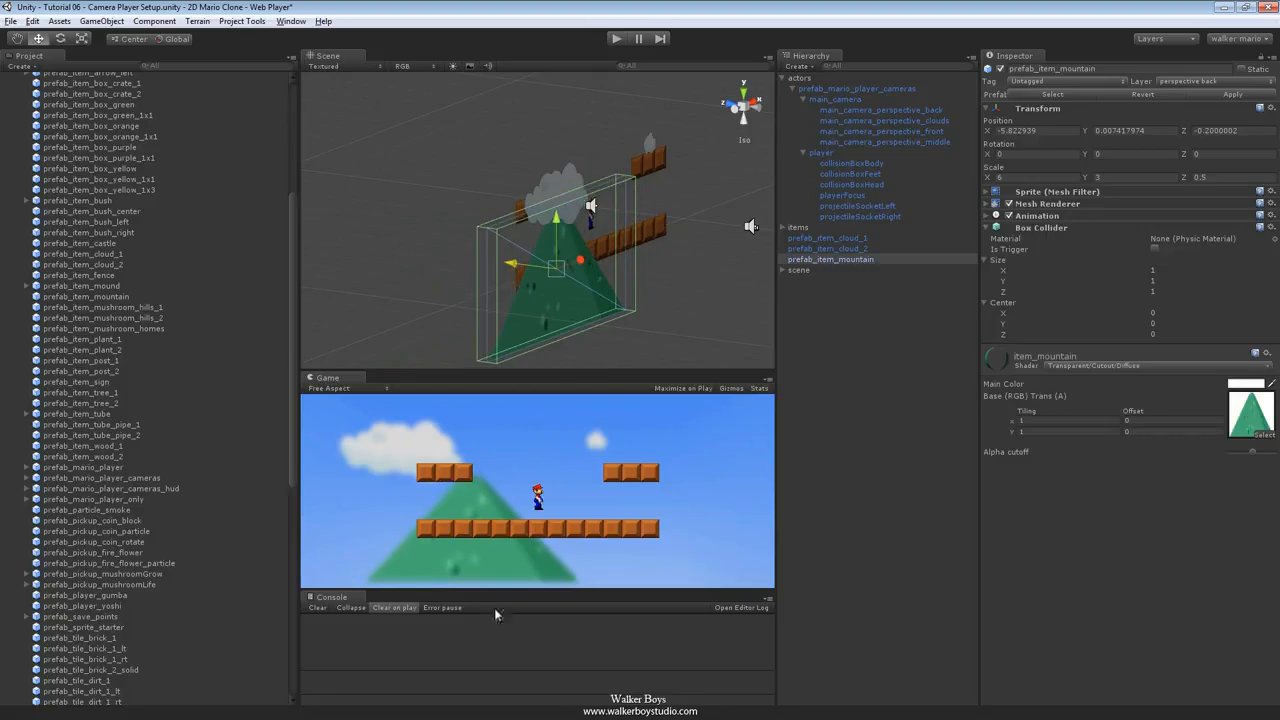
pyautogui.moveTo(557, 222); pyautogui.dragTo(560, 252)
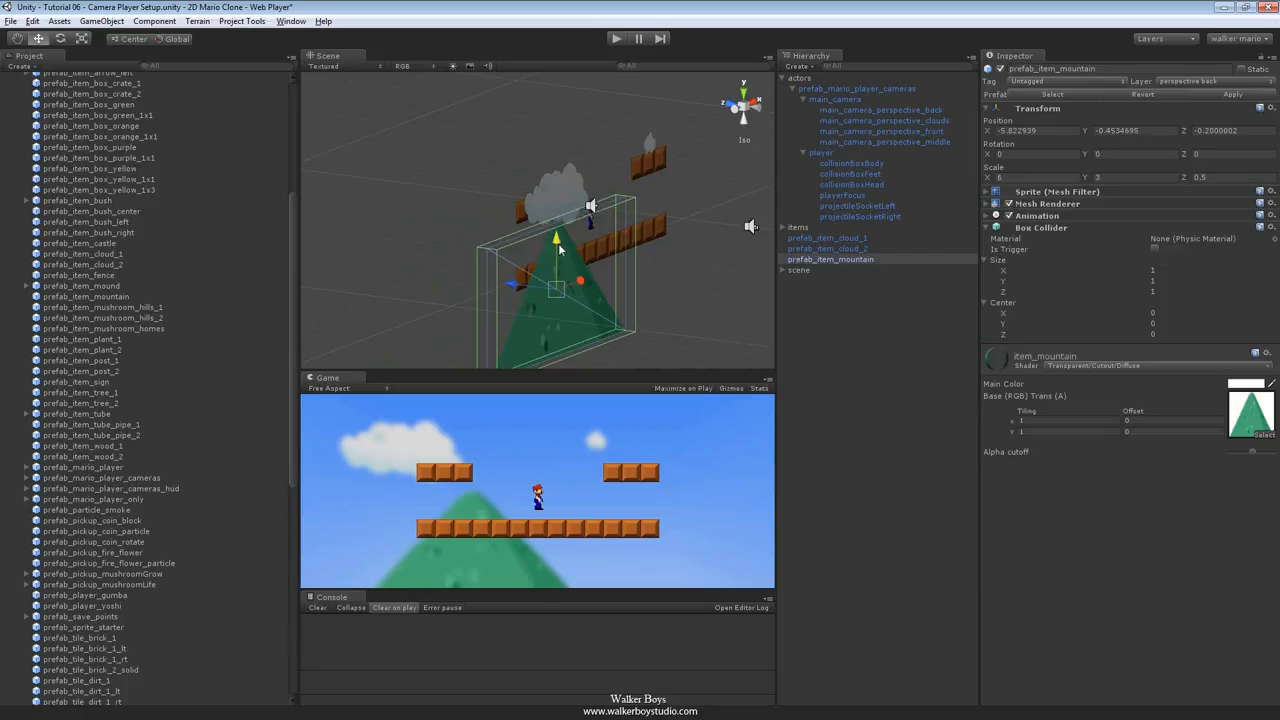
# Move prefab_item_cloud_1 farther back from the cameras along Z.
pyautogui.click(567, 183)
pyautogui.moveTo(522, 199)
pyautogui.mouseDown()
pyautogui.moveTo(490, 198)
pyautogui.moveTo(523, 190)
pyautogui.moveTo(500, 208)
pyautogui.mouseUp()
# Reposition the mountain at about X -6.32, Y -0.95, Z 0.50 and deselect it.
pyautogui.keyDown('alt'); pyautogui.moveTo(634, 300); pyautogui.dragTo(524, 258); pyautogui.keyUp('alt')
pyautogui.click(540, 304)
pyautogui.keyDown('alt'); pyautogui.moveTo(658, 288); pyautogui.dragTo(543, 318); pyautogui.keyUp('alt')
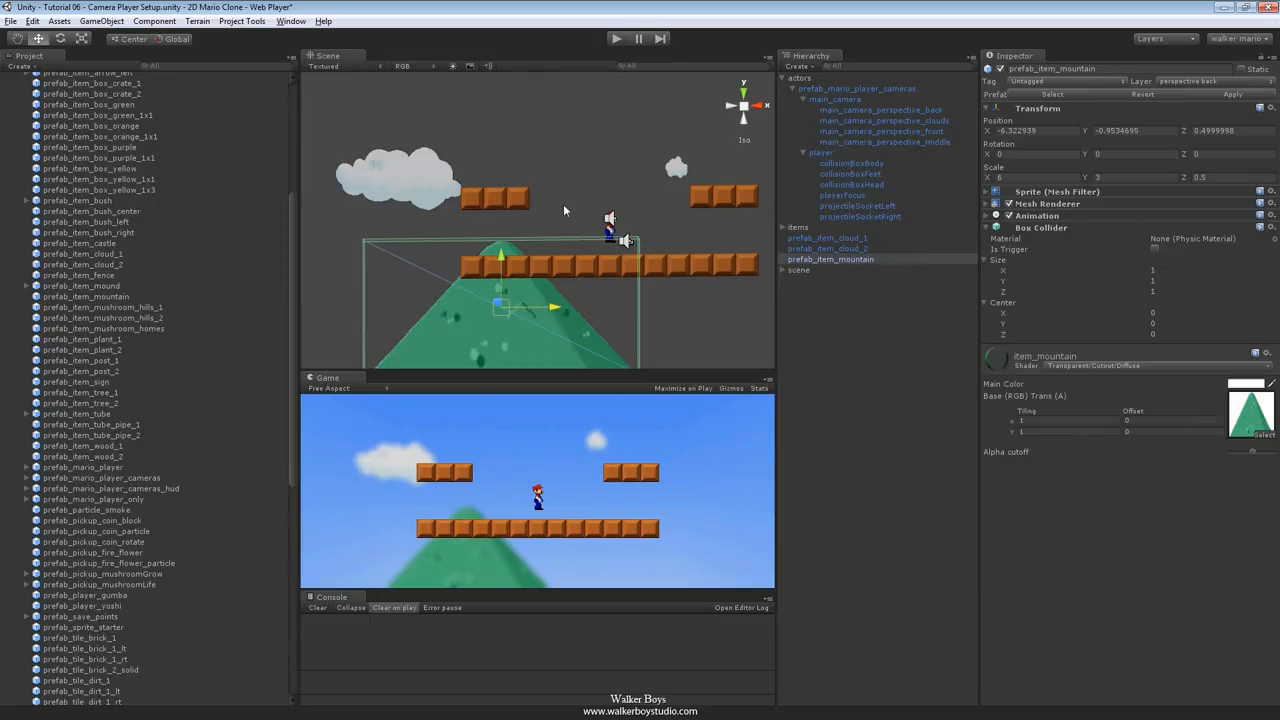
pyautogui.click(525, 156)
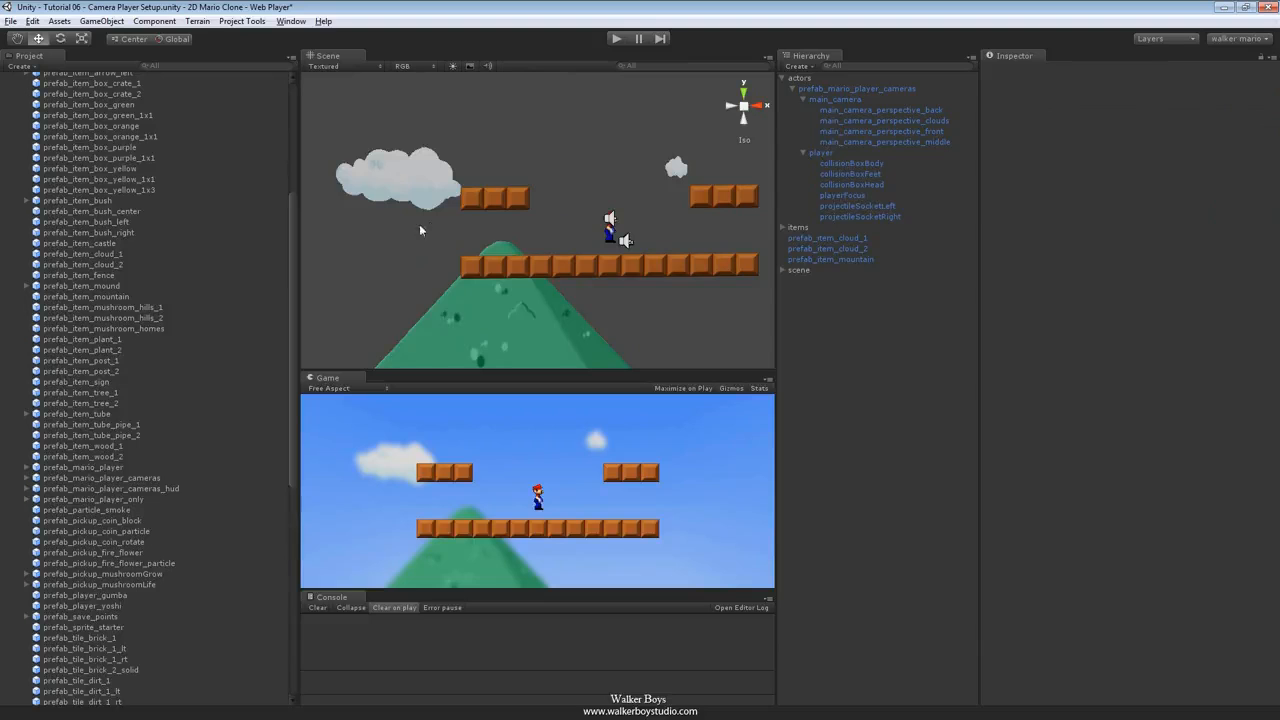
# Hide the perspective clouds and ortho layers in the scene view.
pyautogui.click(1154, 41)
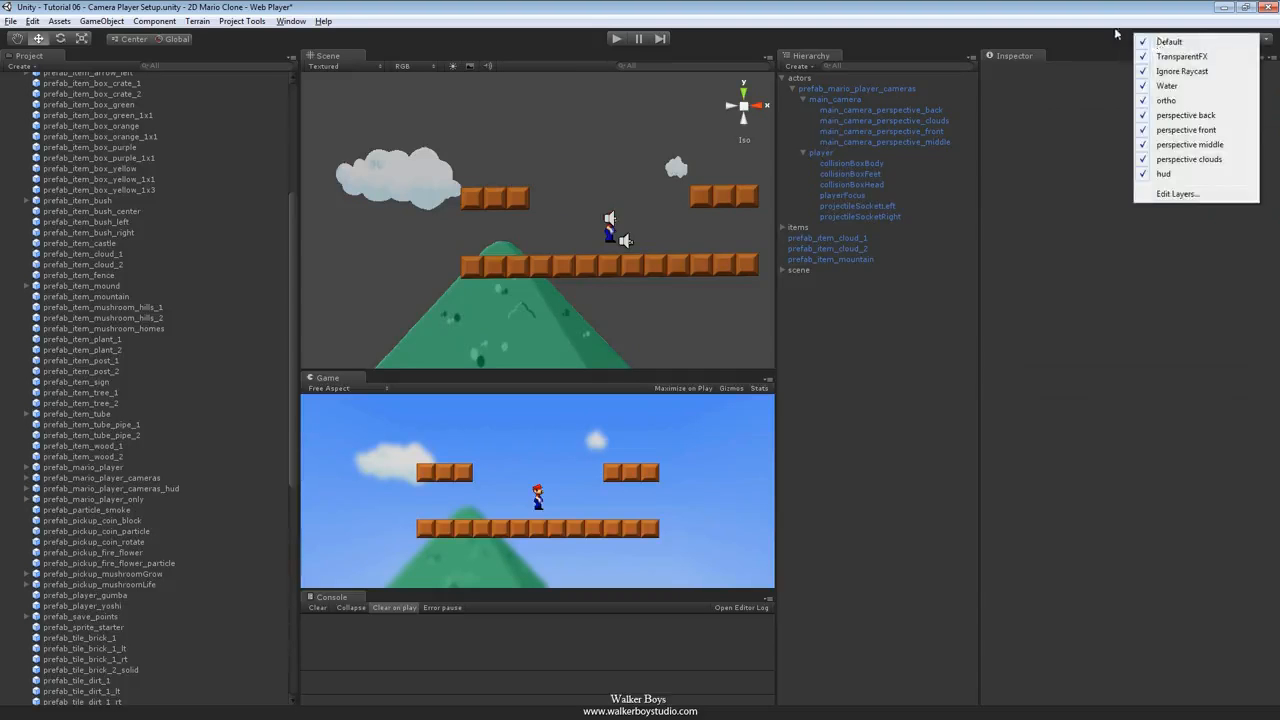
pyautogui.click(1158, 39)
pyautogui.click(1160, 41)
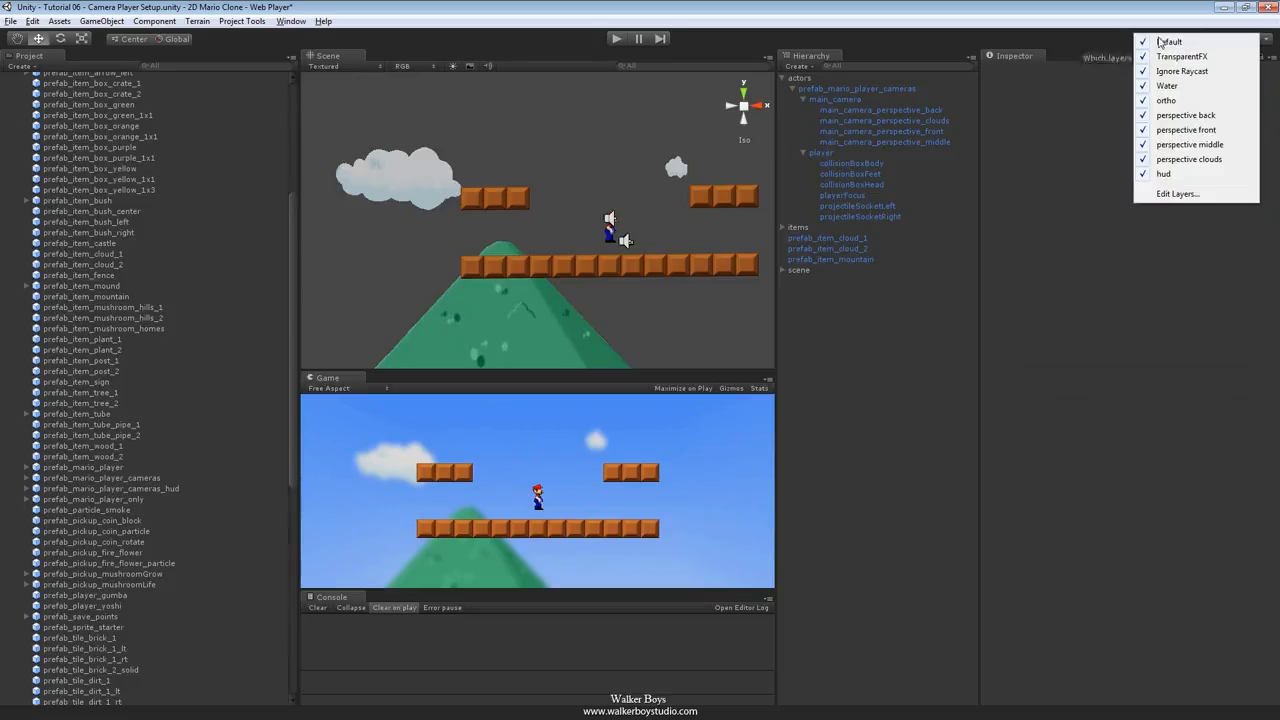
pyautogui.click(1156, 42)
pyautogui.click(1192, 159)
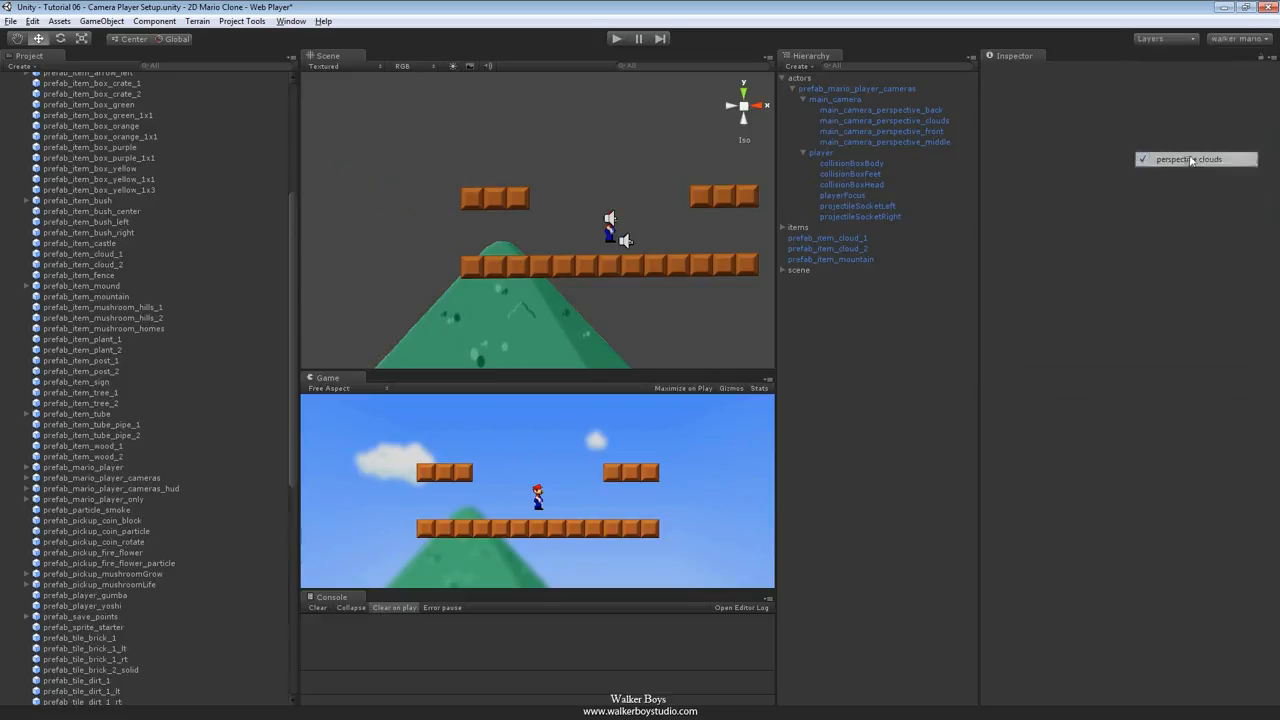
pyautogui.click(1154, 42)
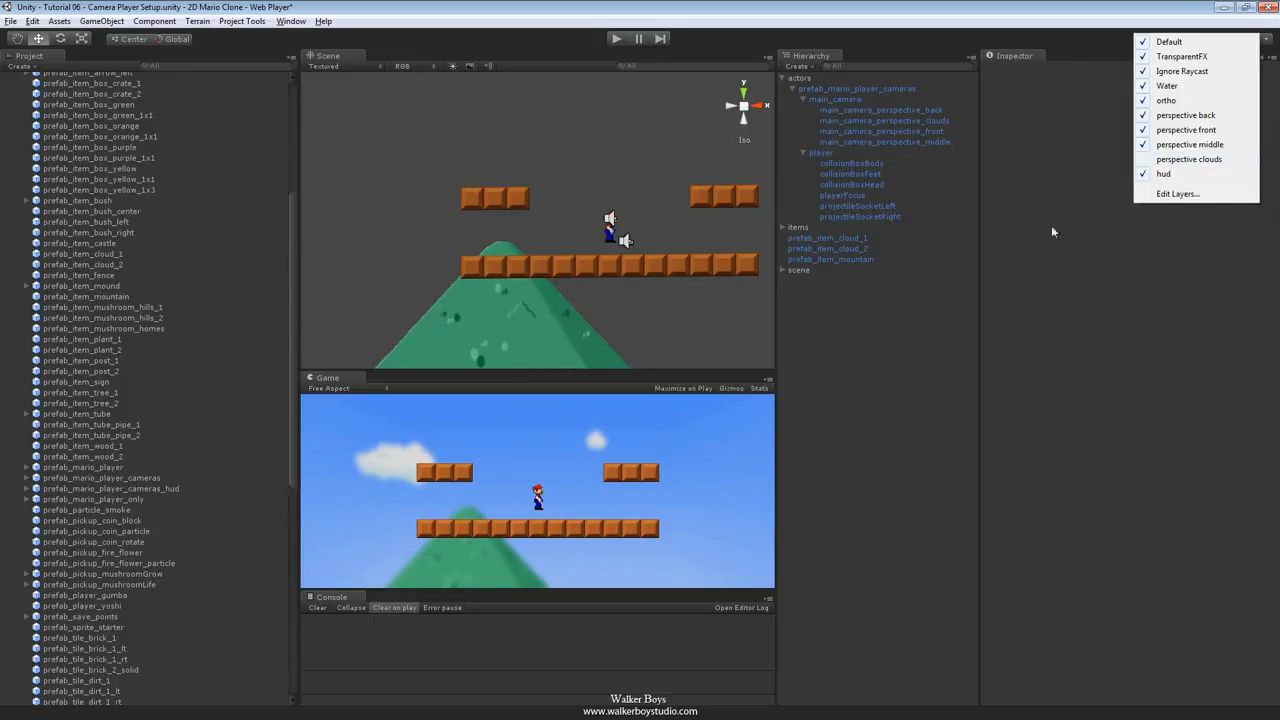
pyautogui.click(1176, 101)
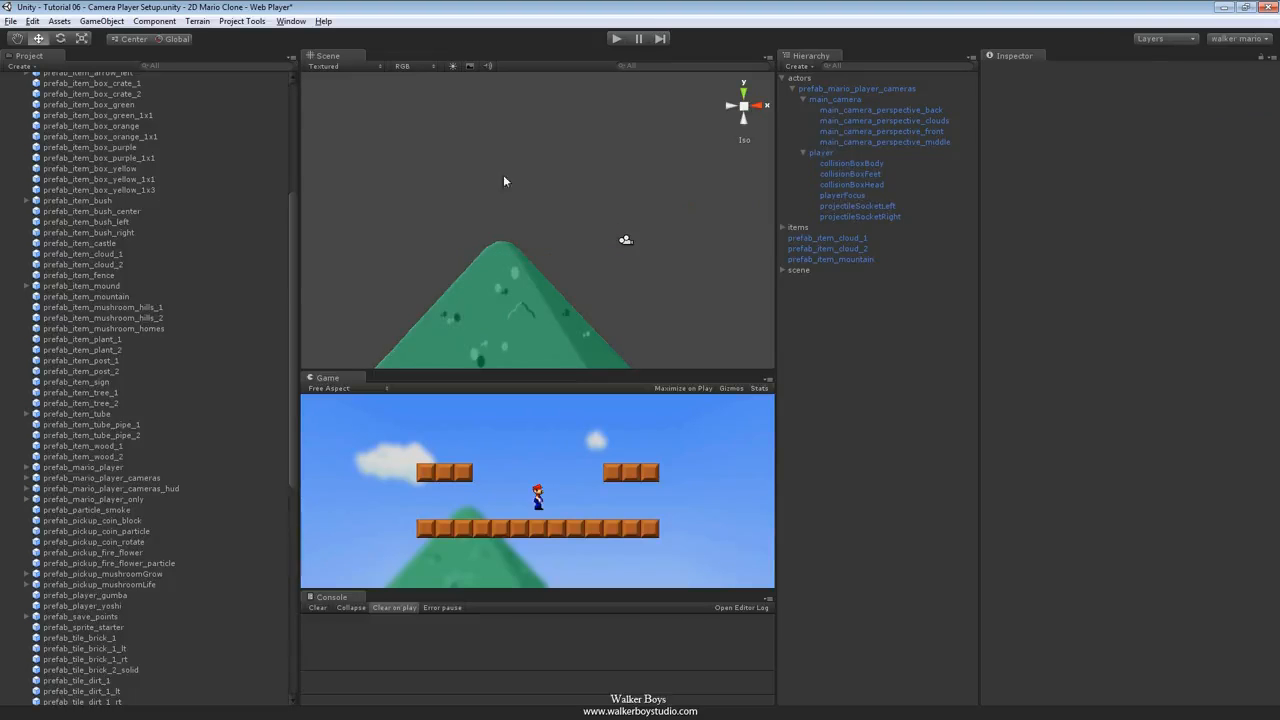
# Show the ortho and perspective clouds layers in the scene view again.
pyautogui.click(1156, 40)
pyautogui.click(1176, 101)
pyautogui.click(1158, 40)
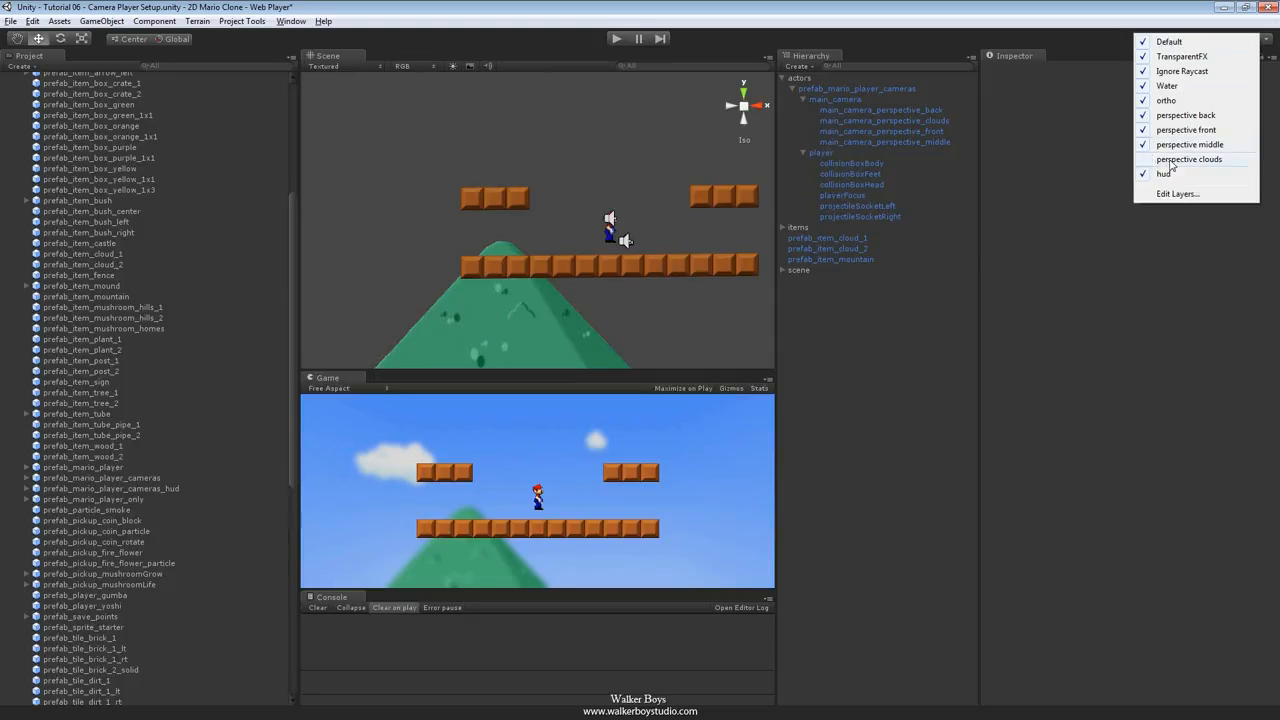
pyautogui.click(1170, 160)
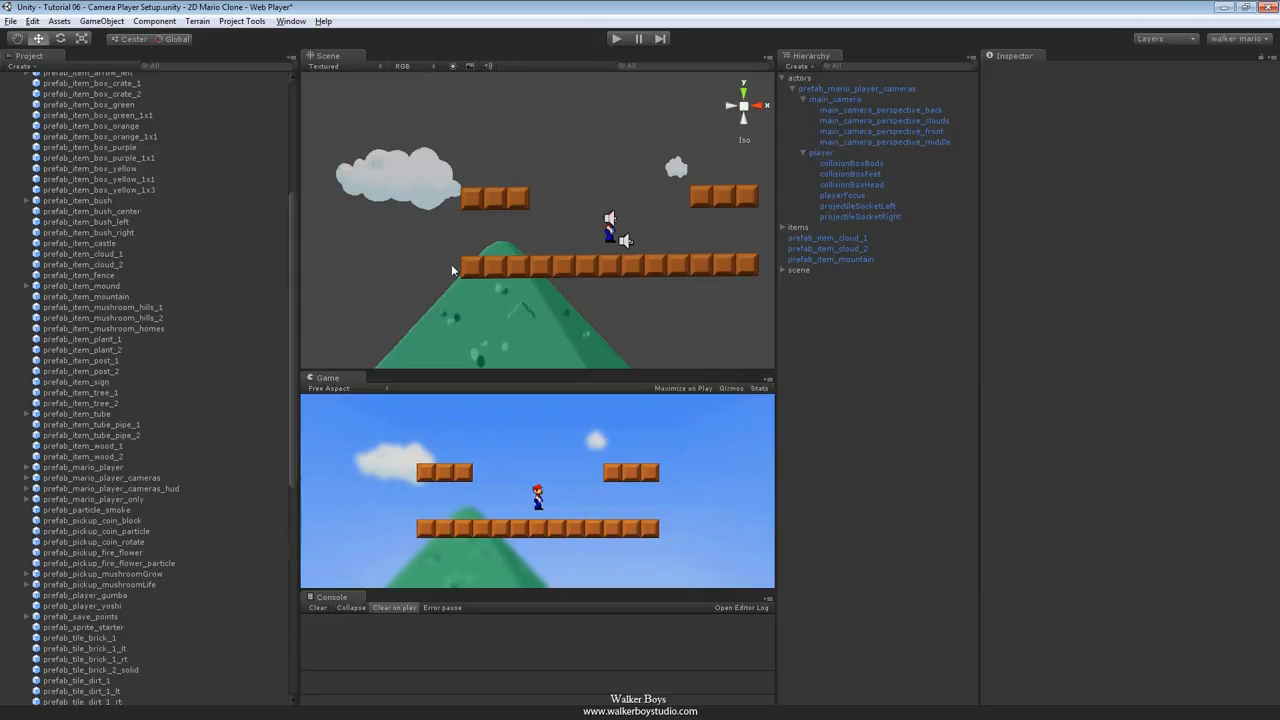
# Move prefab_item_cloud_2 back to about Z -0.07 and scale it uniformly to about 1.70.
pyautogui.keyDown('alt'); pyautogui.moveTo(416, 223); pyautogui.dragTo(657, 148); pyautogui.keyUp('alt')
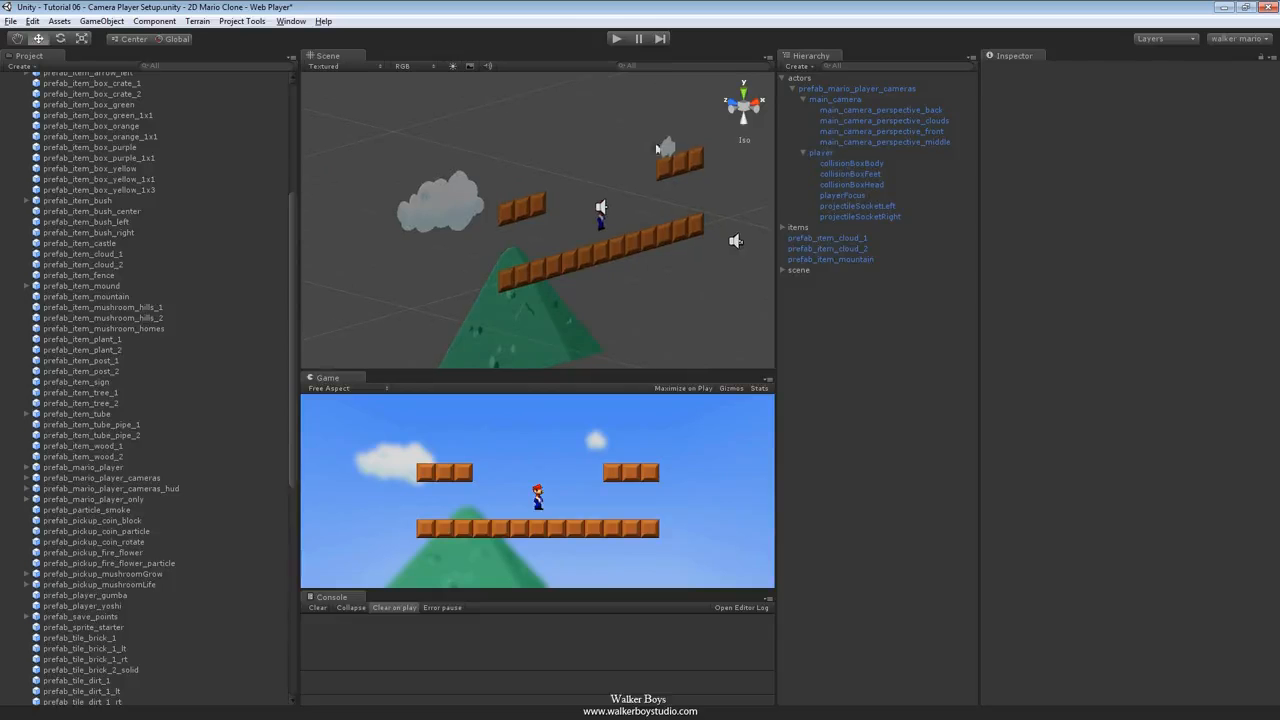
pyautogui.click(665, 150)
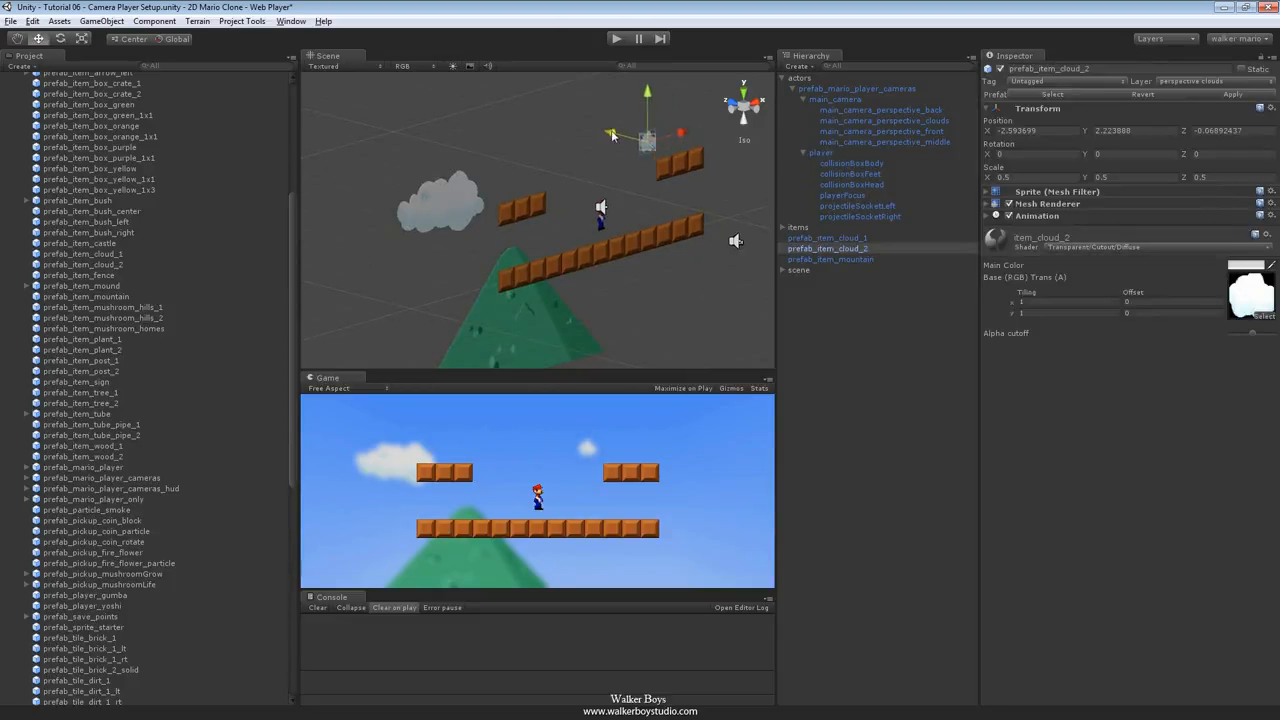
pyautogui.press('r')
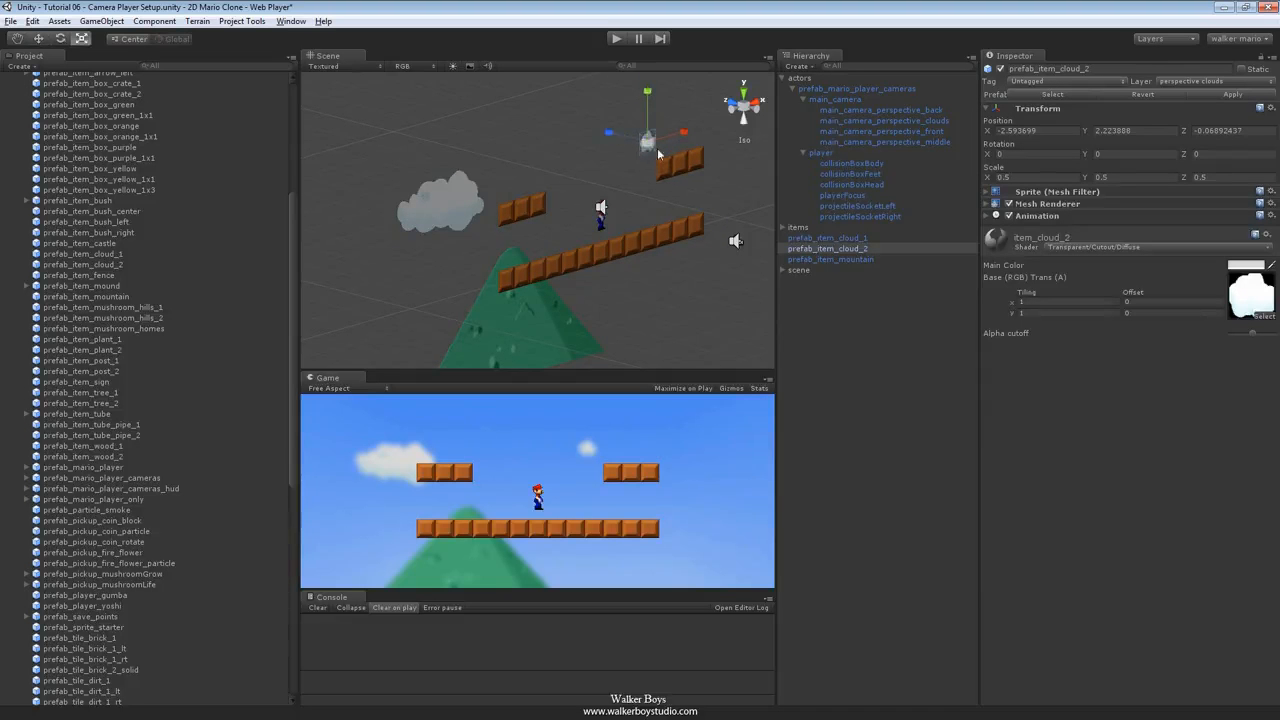
pyautogui.moveTo(647, 140); pyautogui.dragTo(587, 551)
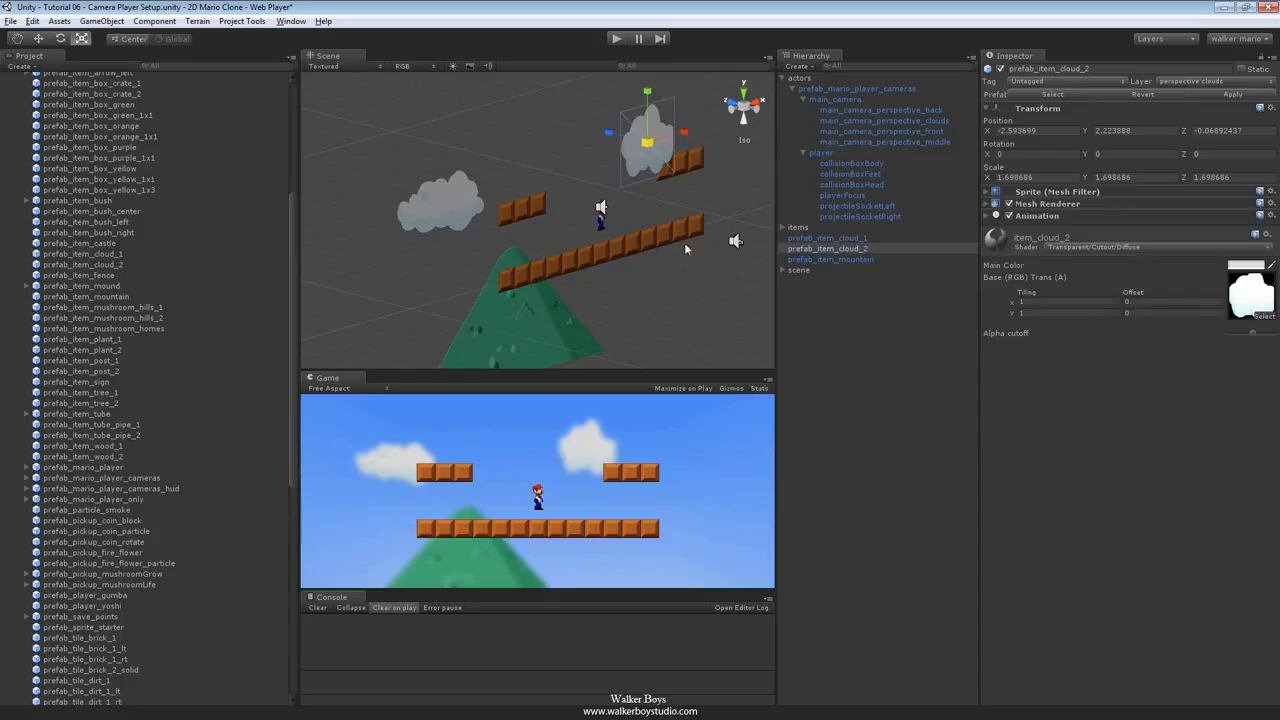
# Widen prefab_item_cloud_2 to an X scale of about 2.64 and briefly play-test the scene.
pyautogui.moveTo(684, 132); pyautogui.dragTo(706, 127)
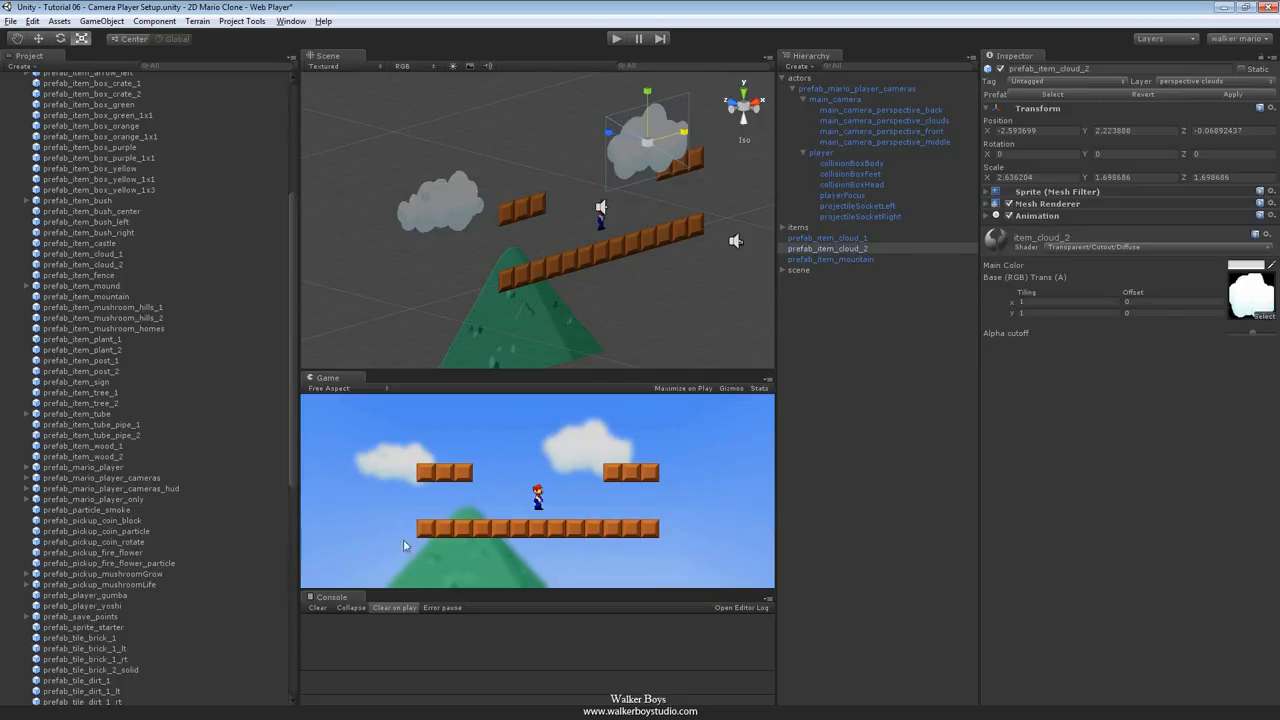
pyautogui.click(615, 38)
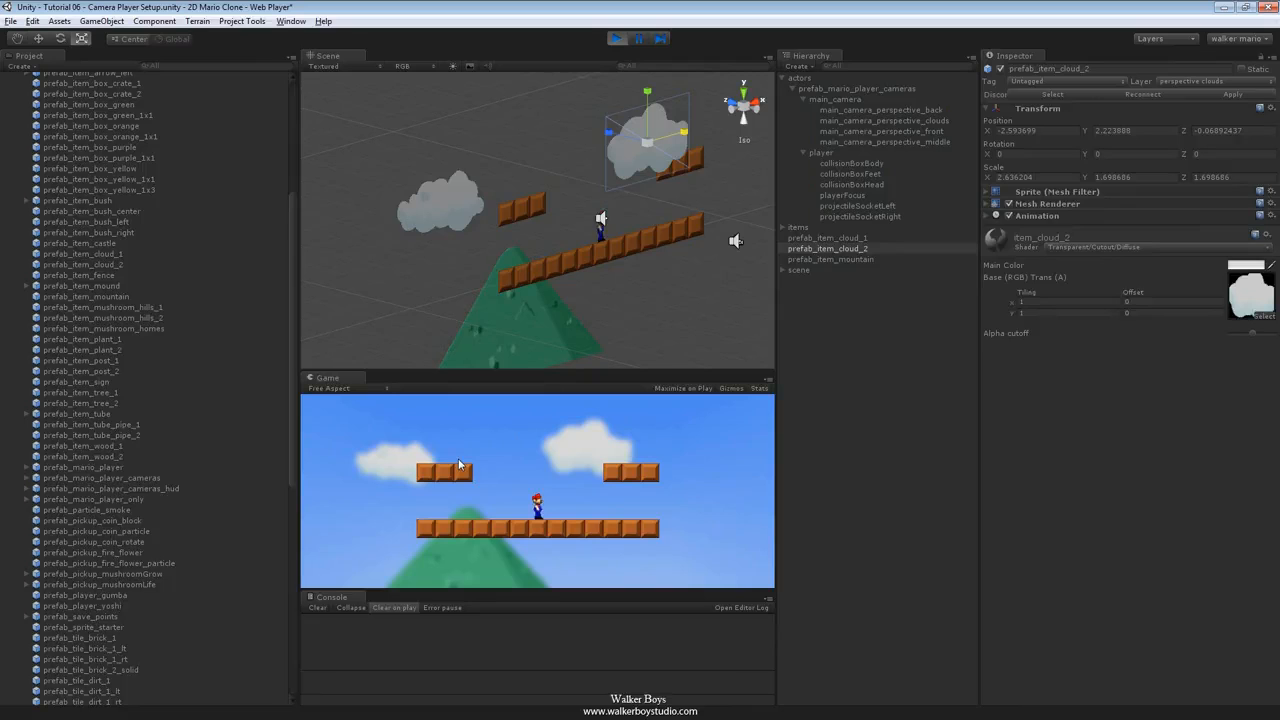
pyautogui.press('Right')
pyautogui.click(617, 40)
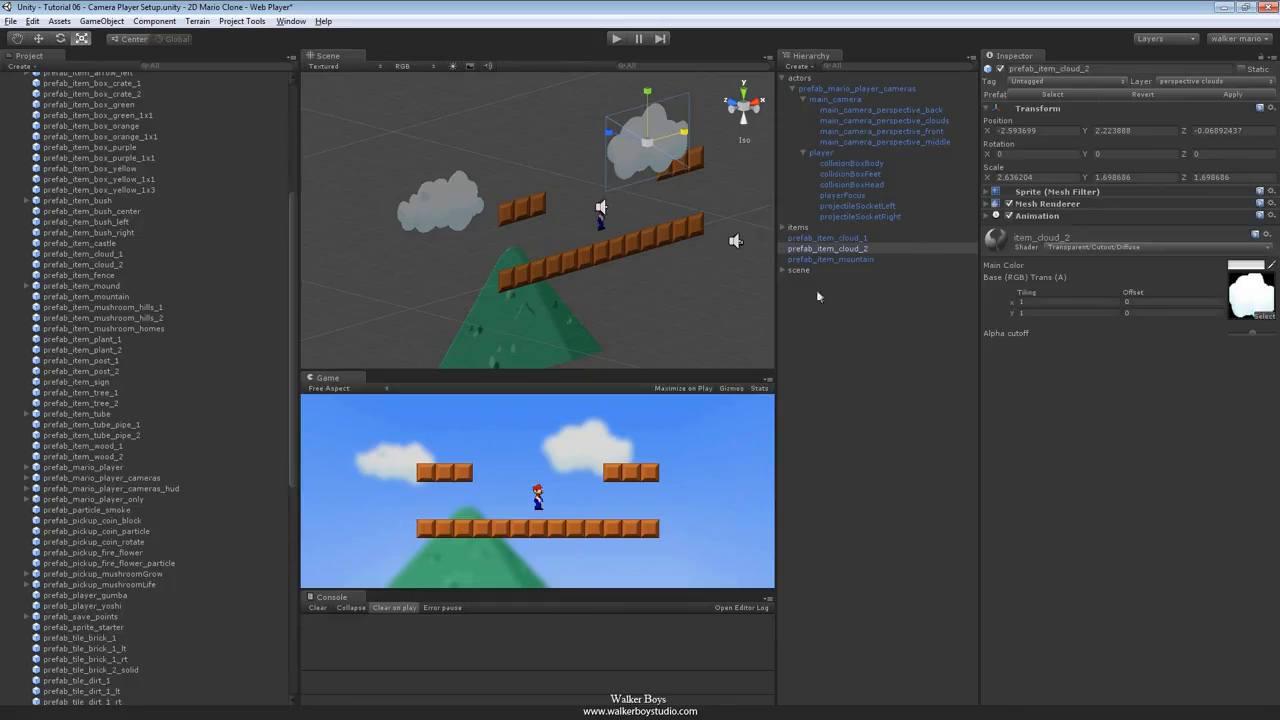
# Parent main_camera to the player object in the hierarchy, accepting the loss of the prefab connection.
pyautogui.click(803, 99)
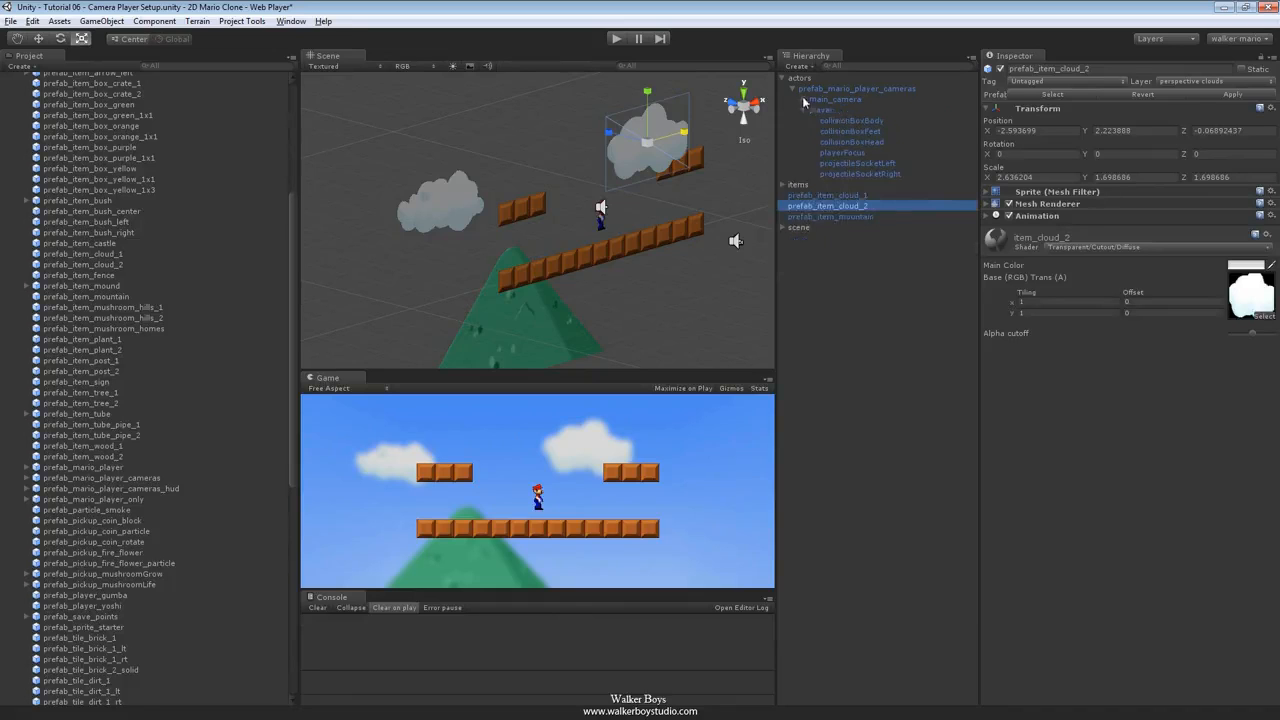
pyautogui.moveTo(816, 101); pyautogui.dragTo(820, 116)
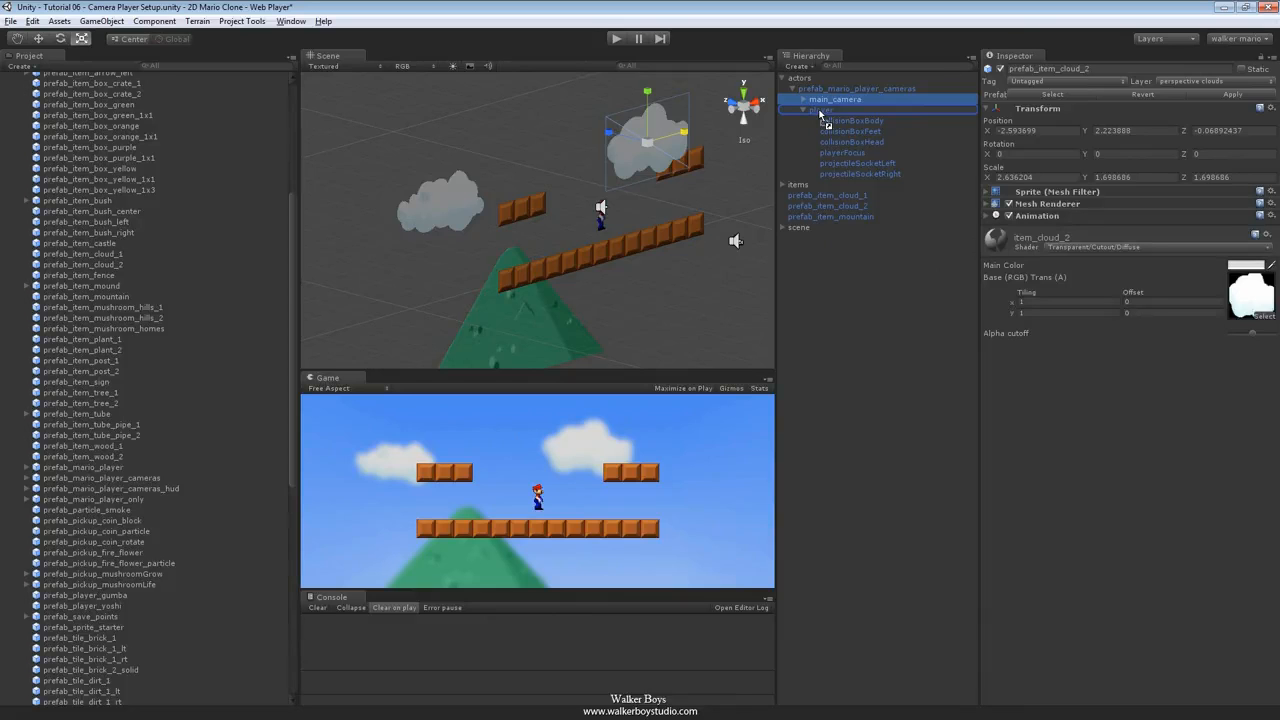
pyautogui.moveTo(819, 111); pyautogui.dragTo(819, 112)
pyautogui.click(665, 394)
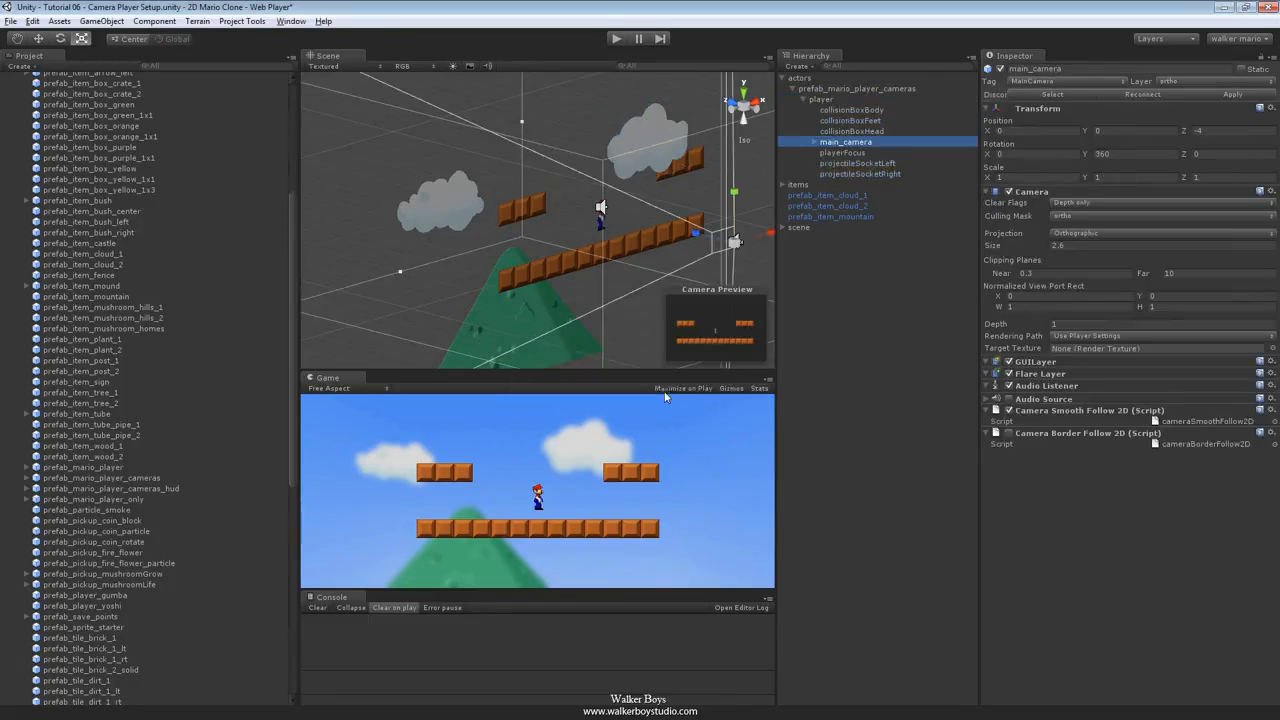
# Play-test the parented camera by moving Mario back and forth along the brick platform, and stop the game.
pyautogui.click(616, 39)
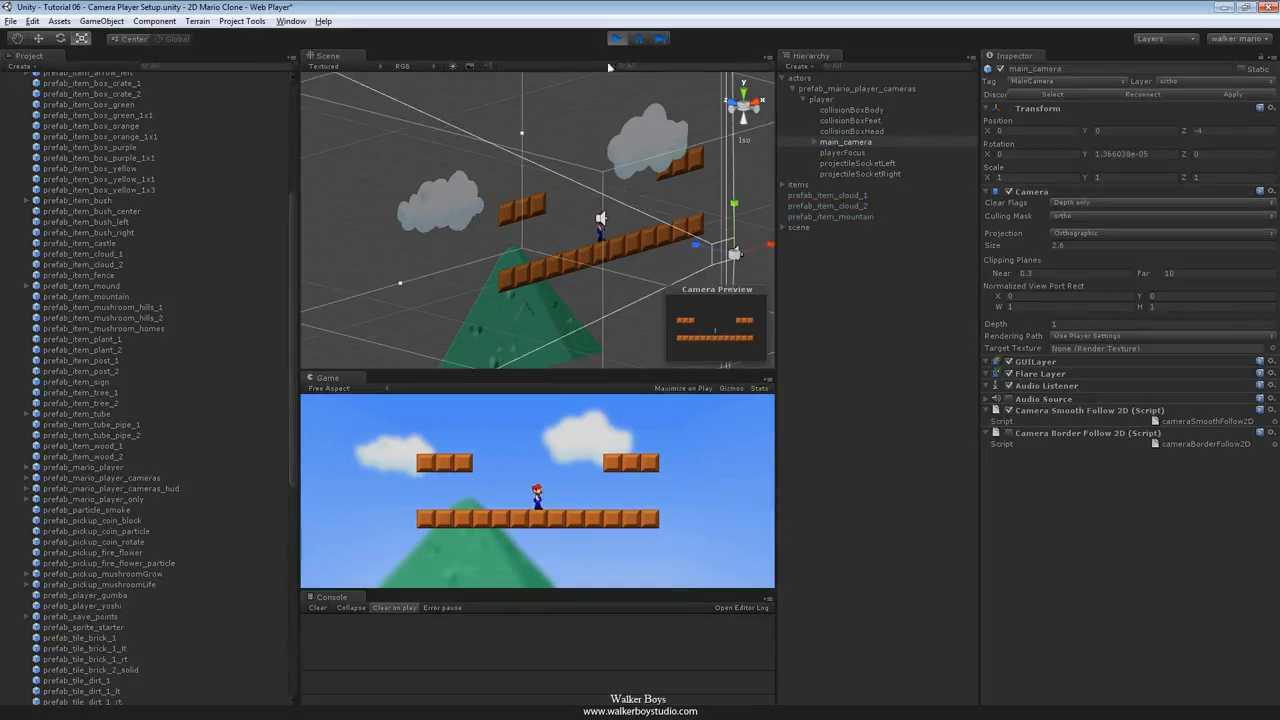
pyautogui.press('Left')
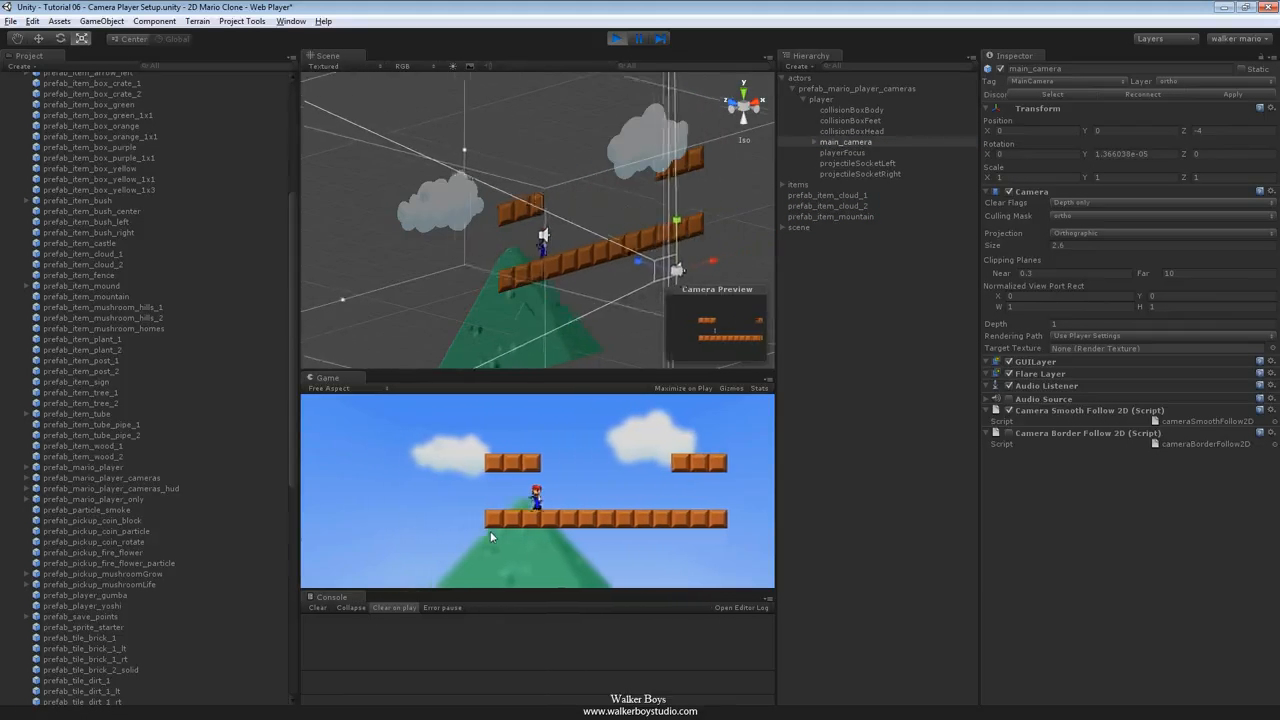
pyautogui.press('Right')
pyautogui.press('Right')
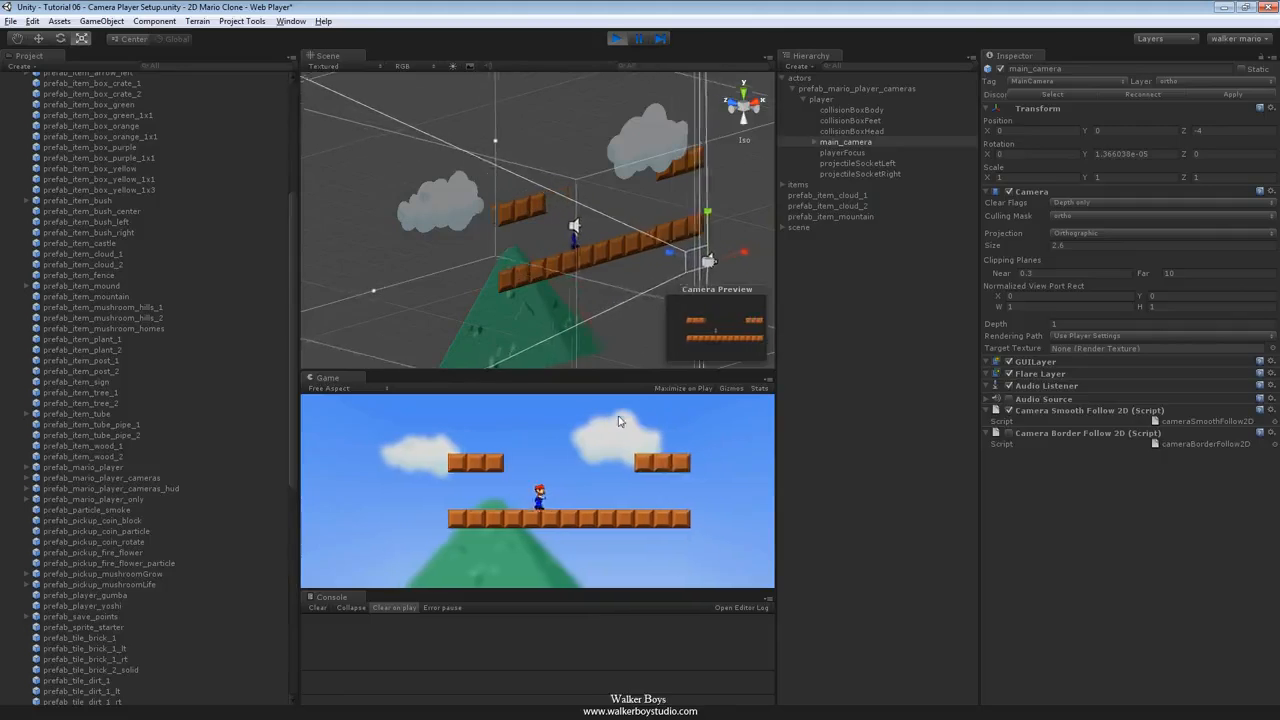
pyautogui.press('Right')
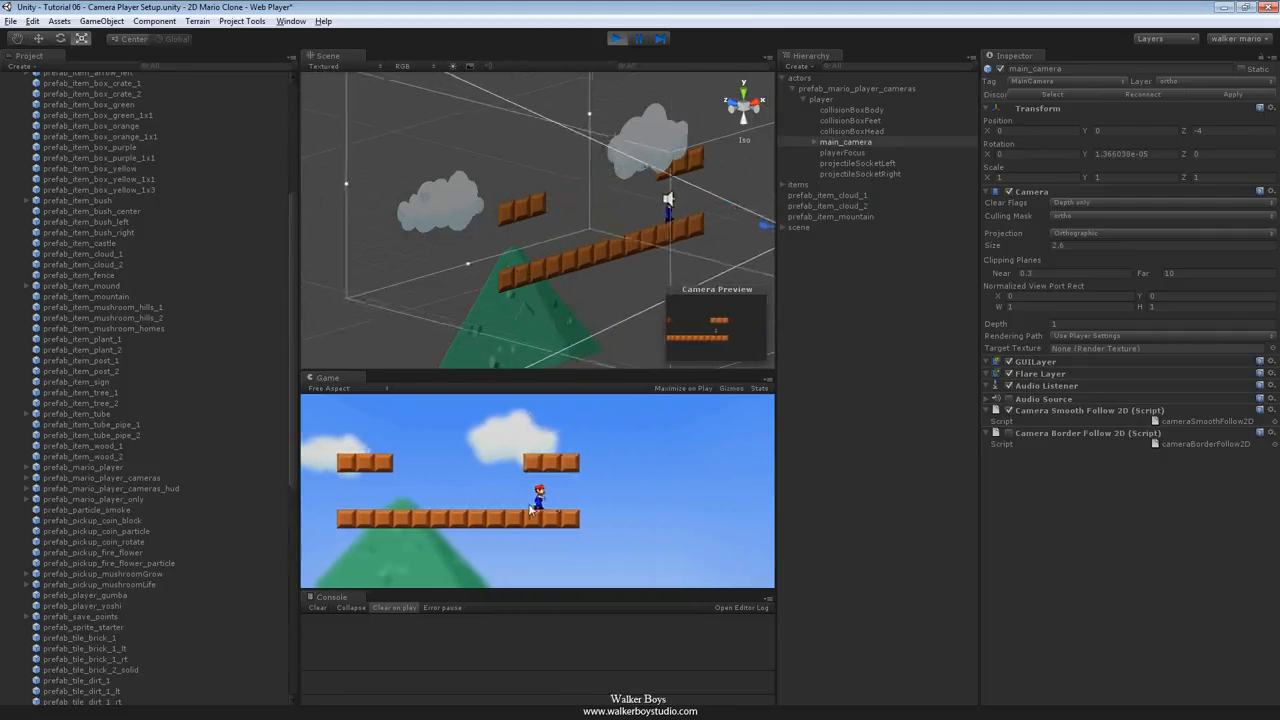
pyautogui.press('Left')
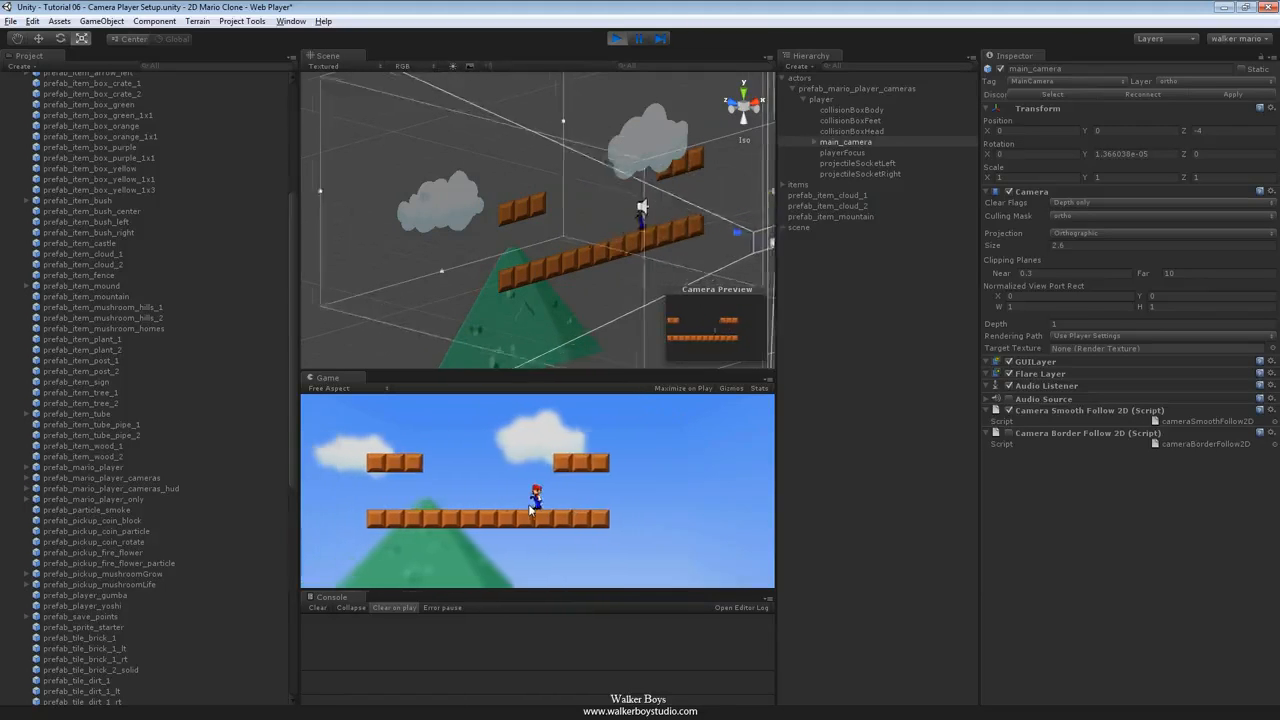
pyautogui.press('Left')
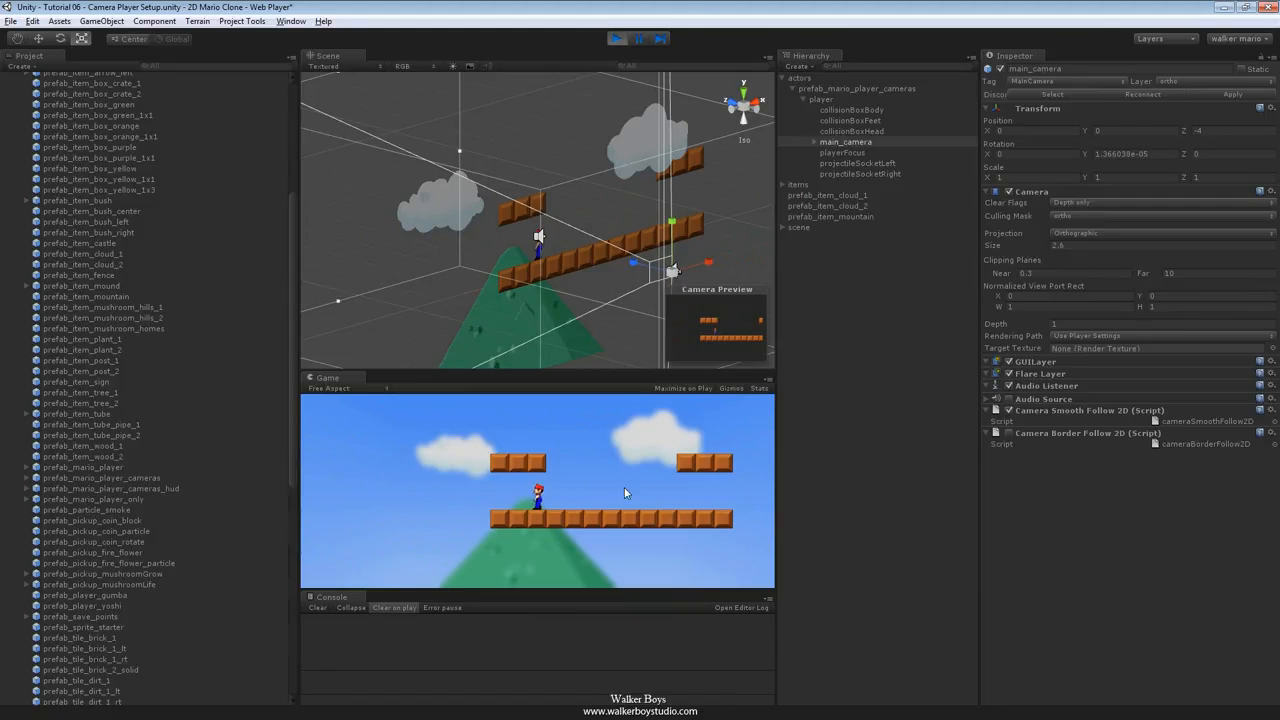
pyautogui.click(616, 38)
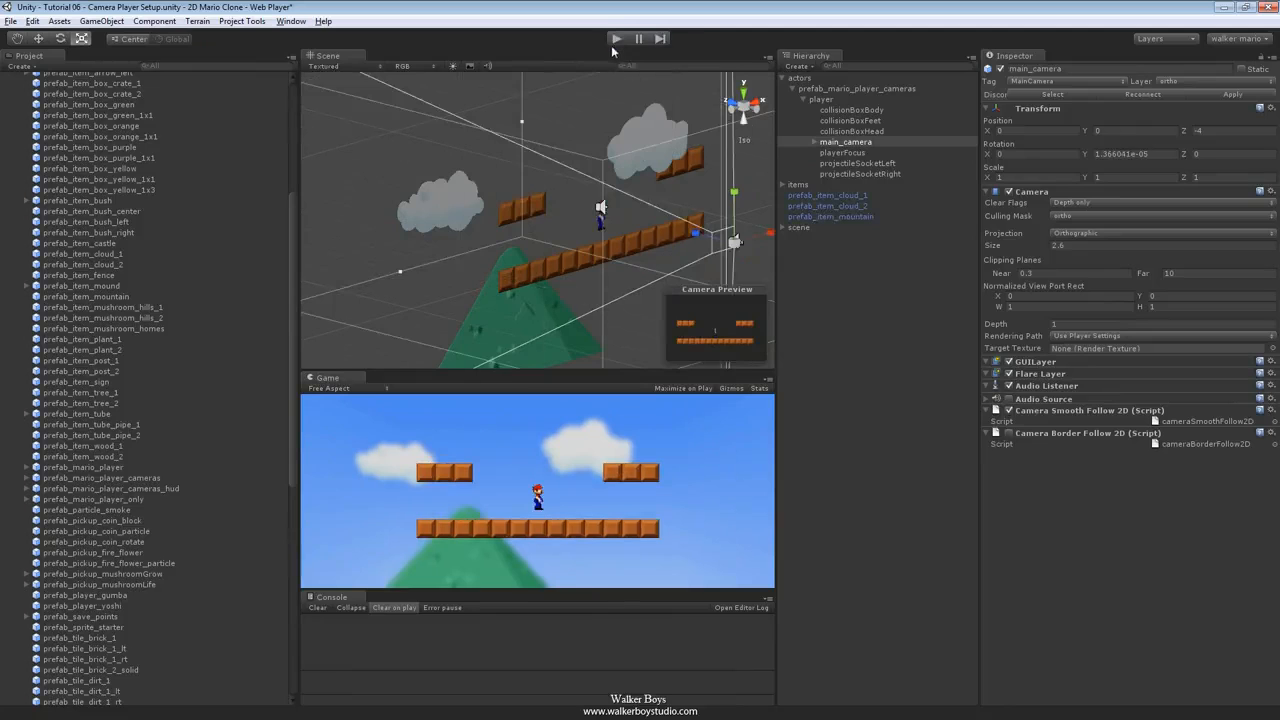
# Undo the parenting of main_camera to the player.
pyautogui.click(849, 252)
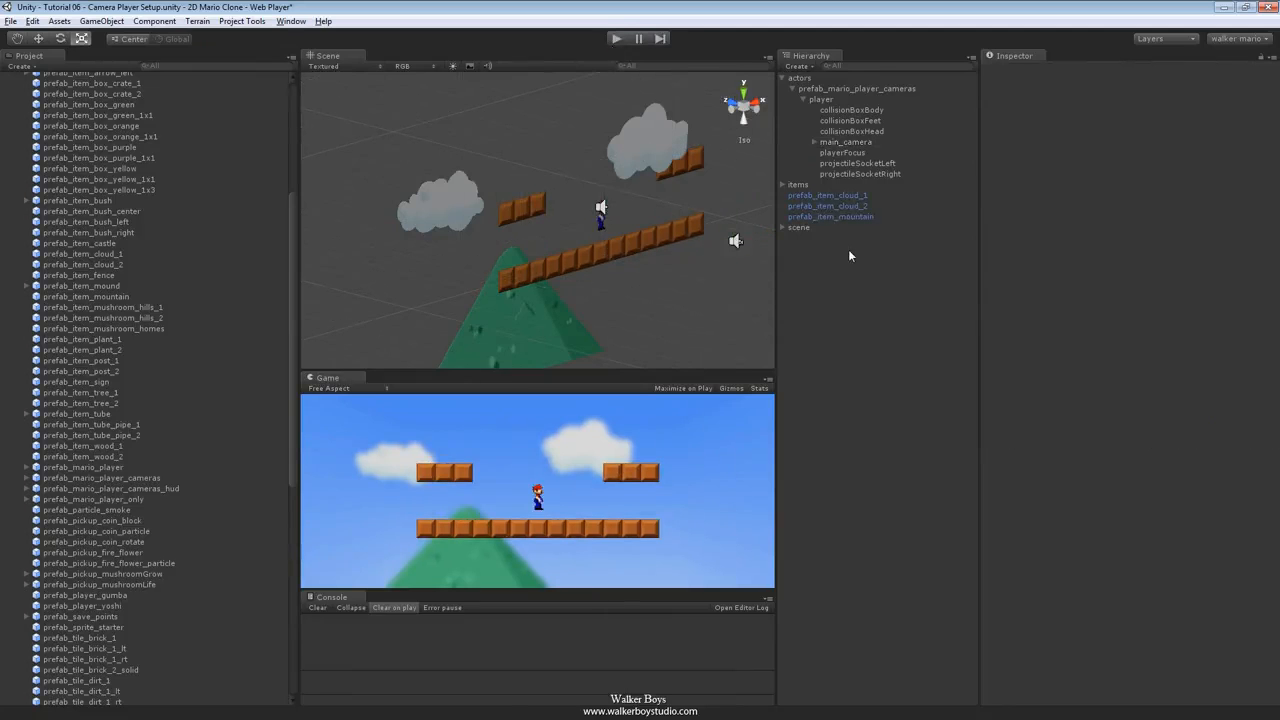
pyautogui.hotkey('ctrl', 'z')
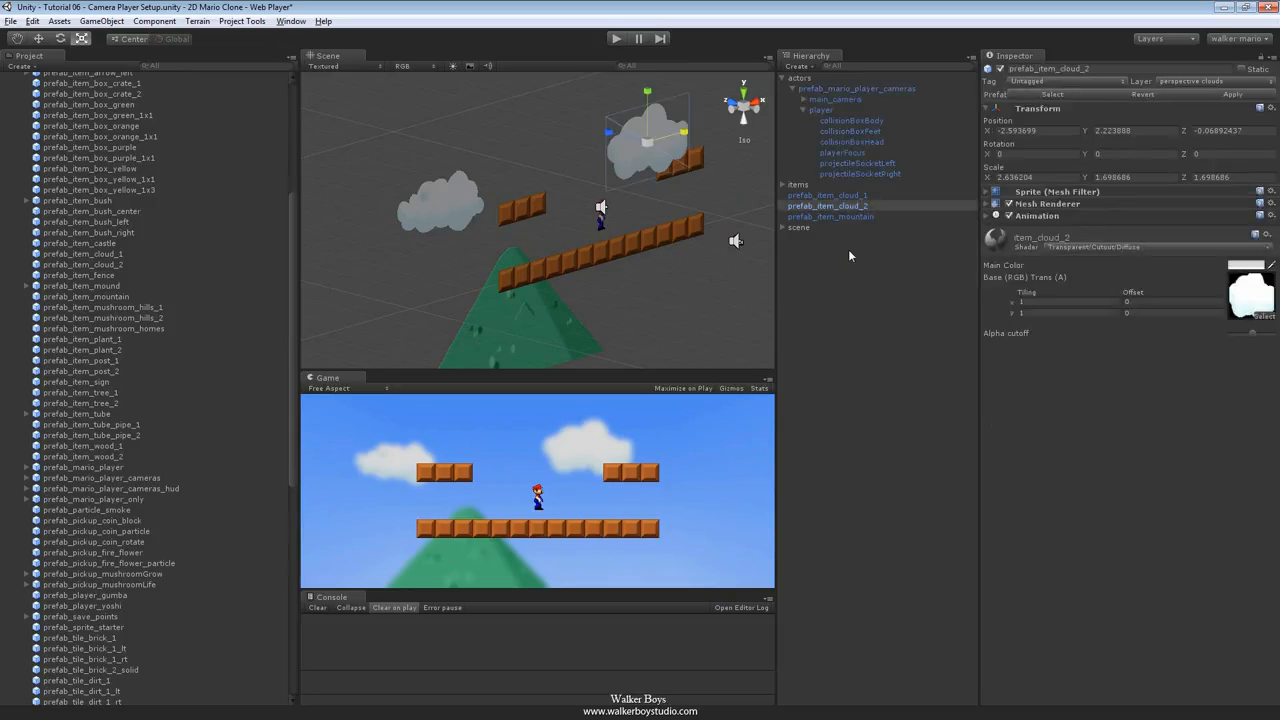
# Expand main_camera and examine the camera settings of its clouds, front and middle perspective cameras.
pyautogui.click(803, 99)
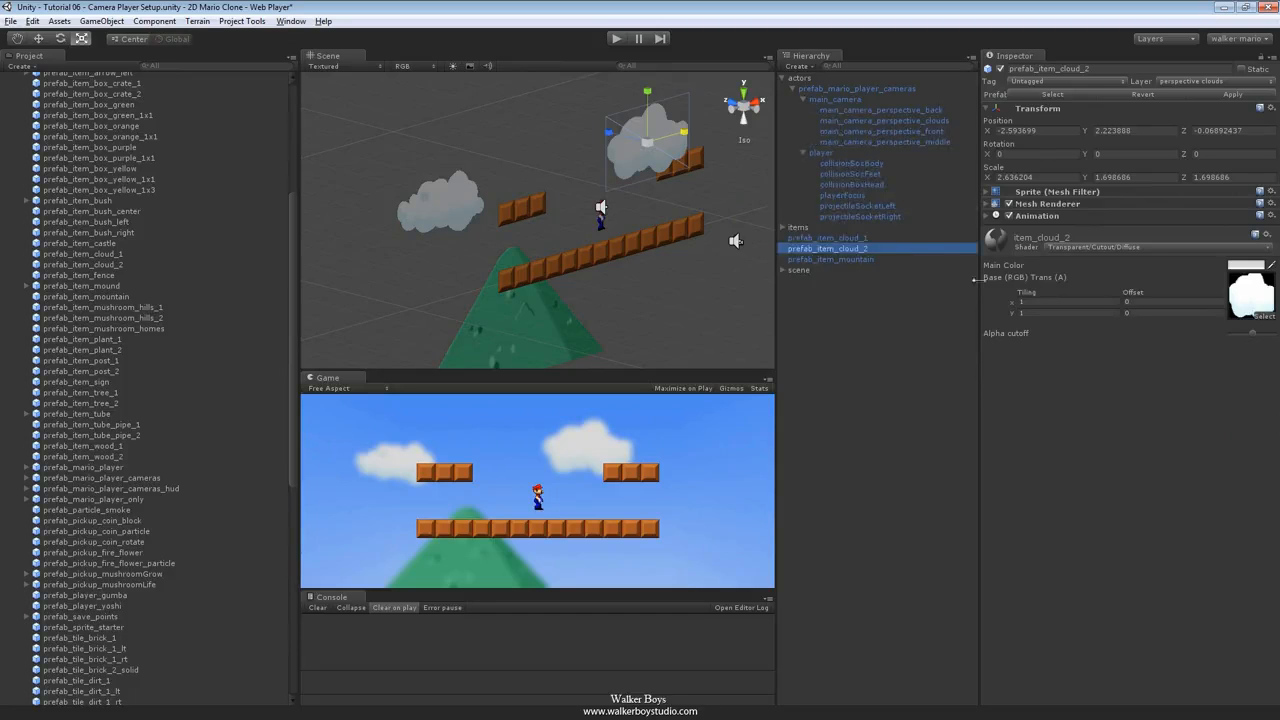
pyautogui.click(893, 110)
pyautogui.click(896, 120)
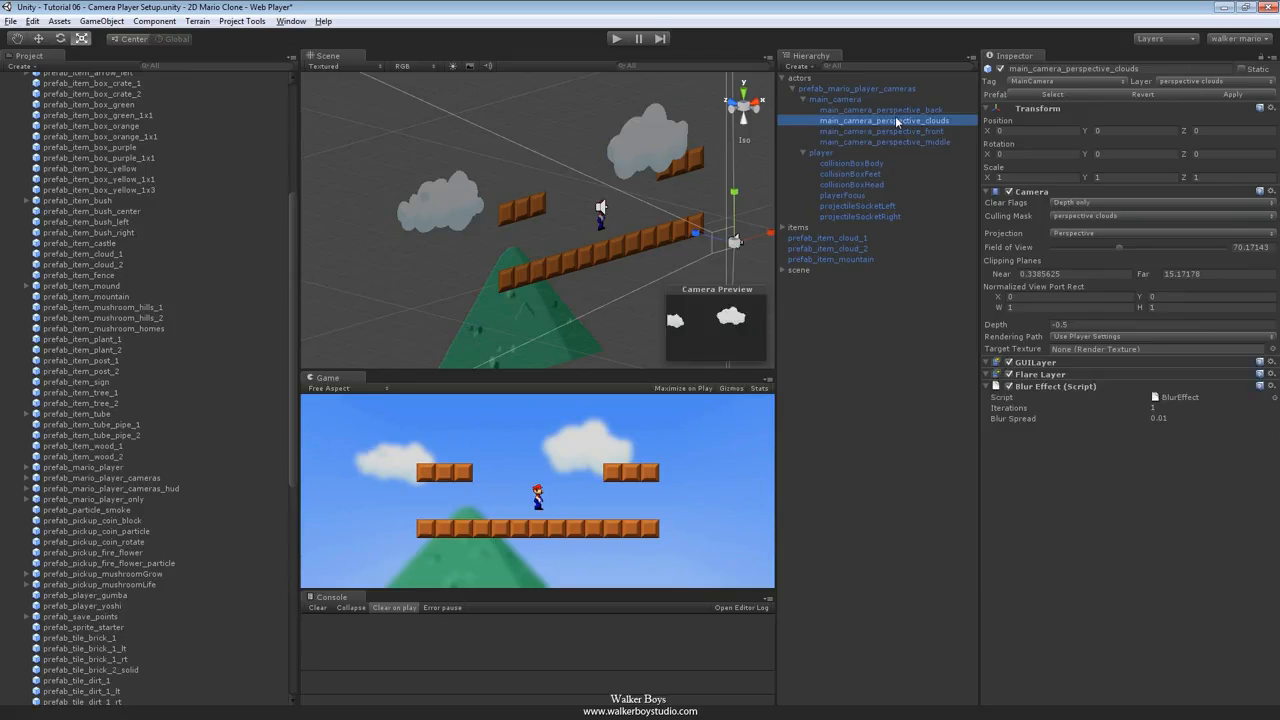
pyautogui.press('Down')
pyautogui.press('Down')
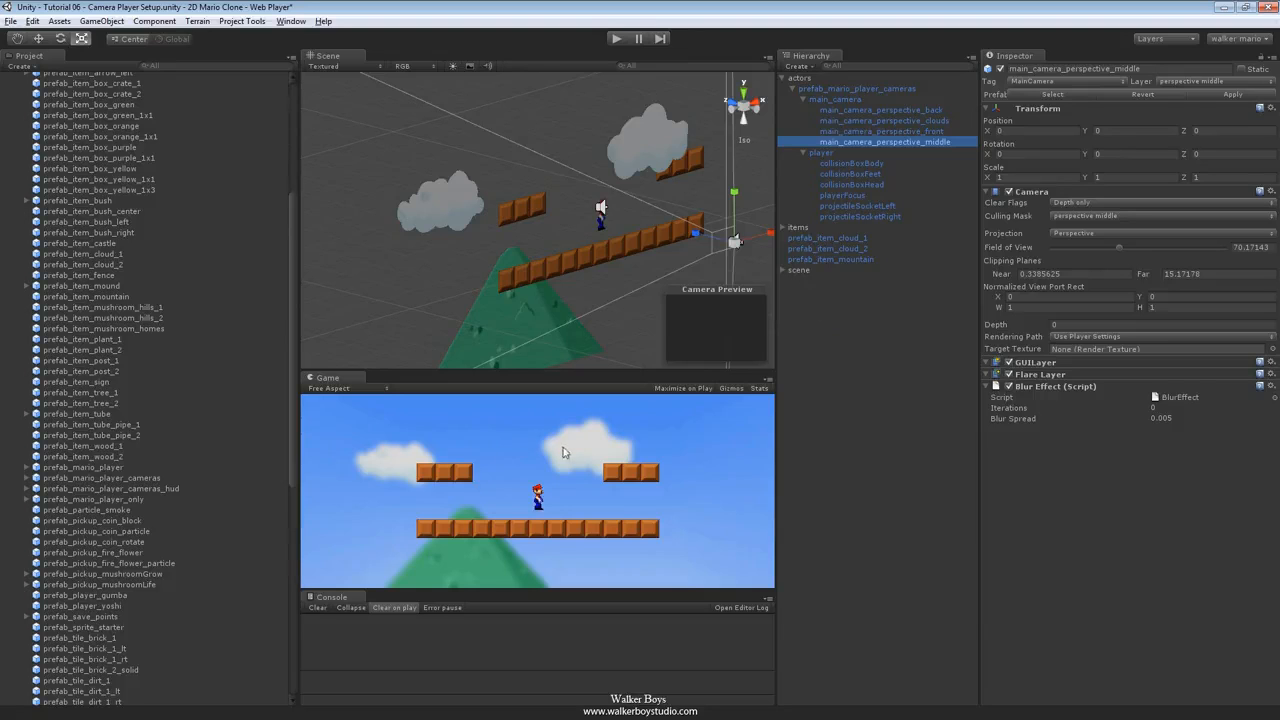
pyautogui.click(453, 501)
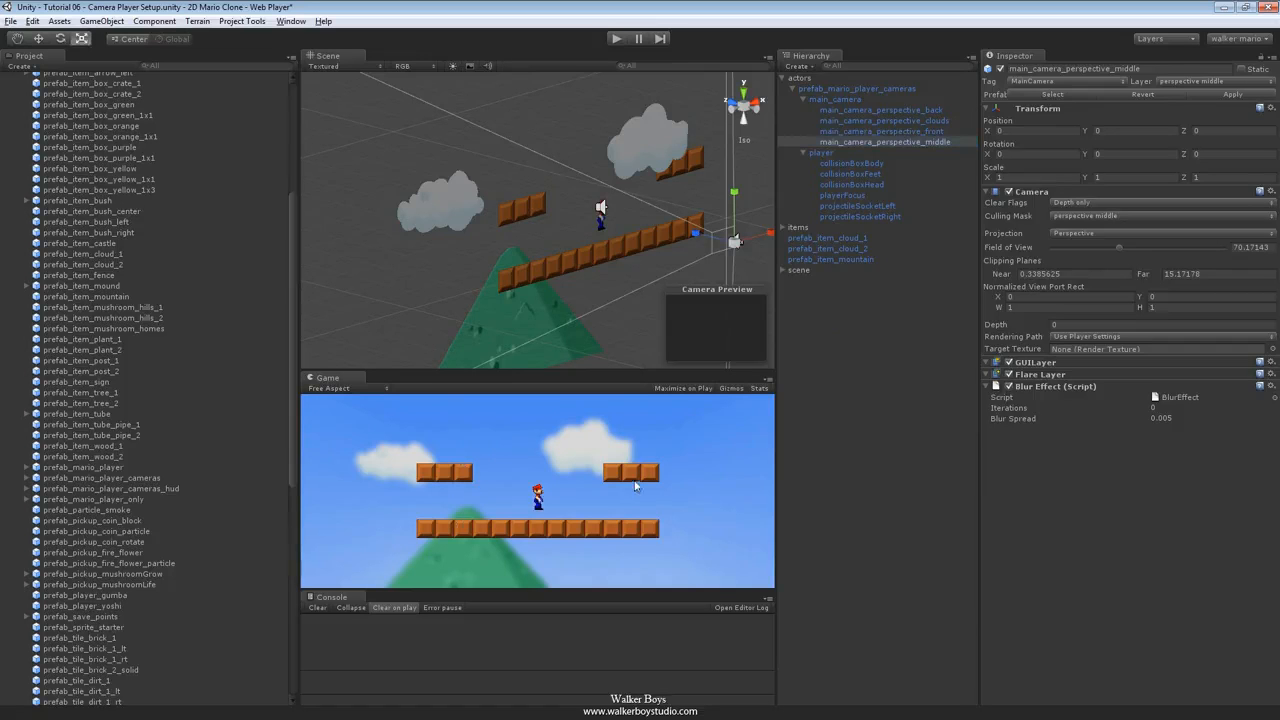
# Place prefab_item_tree_1 in front of the brick platform at about X -7.93, Z -1.89, scaled uniformly to about 6.34.
pyautogui.keyDown('alt'); pyautogui.moveTo(640, 286); pyautogui.dragTo(620, 312); pyautogui.keyUp('alt')
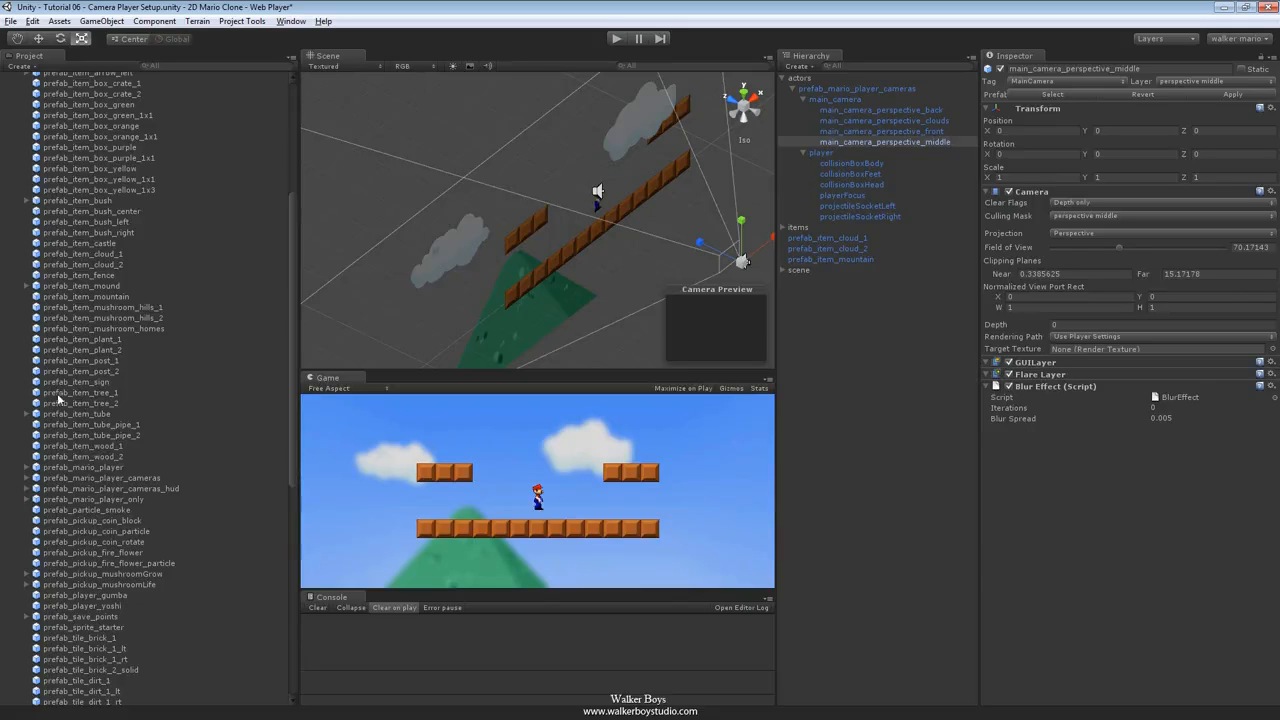
pyautogui.moveTo(48, 398); pyautogui.dragTo(528, 276)
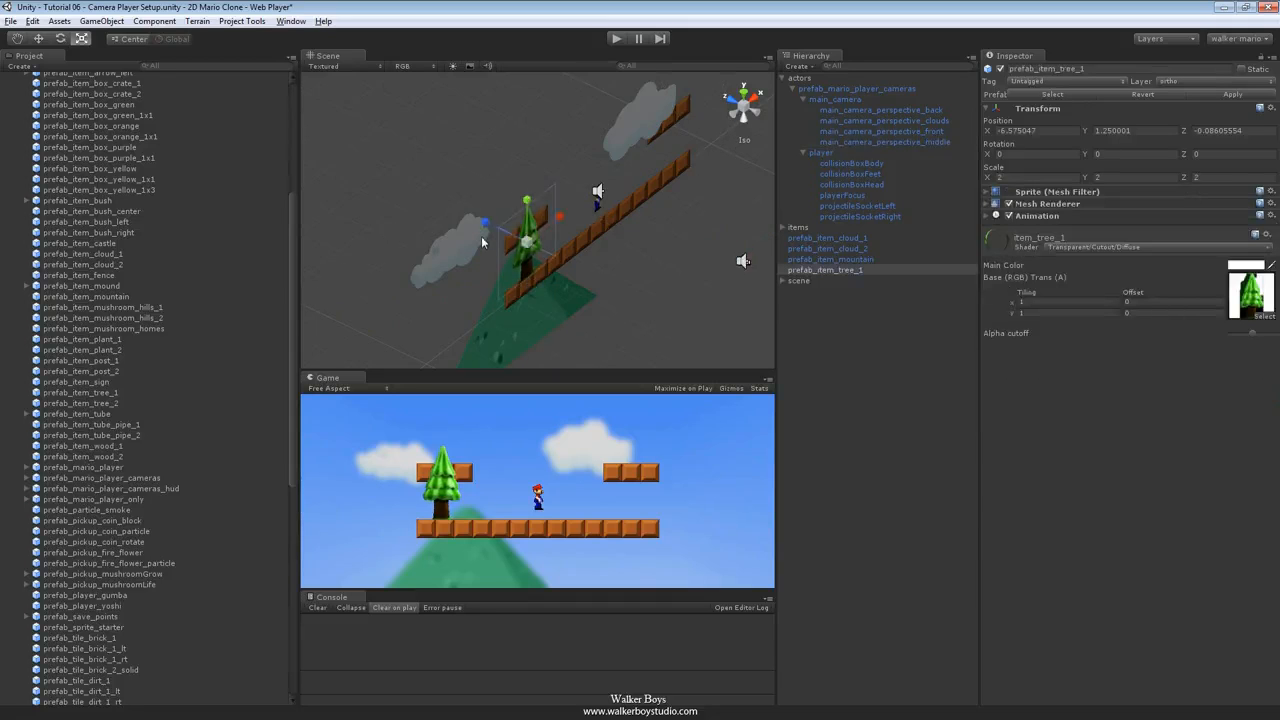
pyautogui.press('w')
pyautogui.moveTo(487, 225); pyautogui.dragTo(594, 127)
pyautogui.press('r')
pyautogui.press('w')
pyautogui.moveTo(608, 277); pyautogui.dragTo(576, 270)
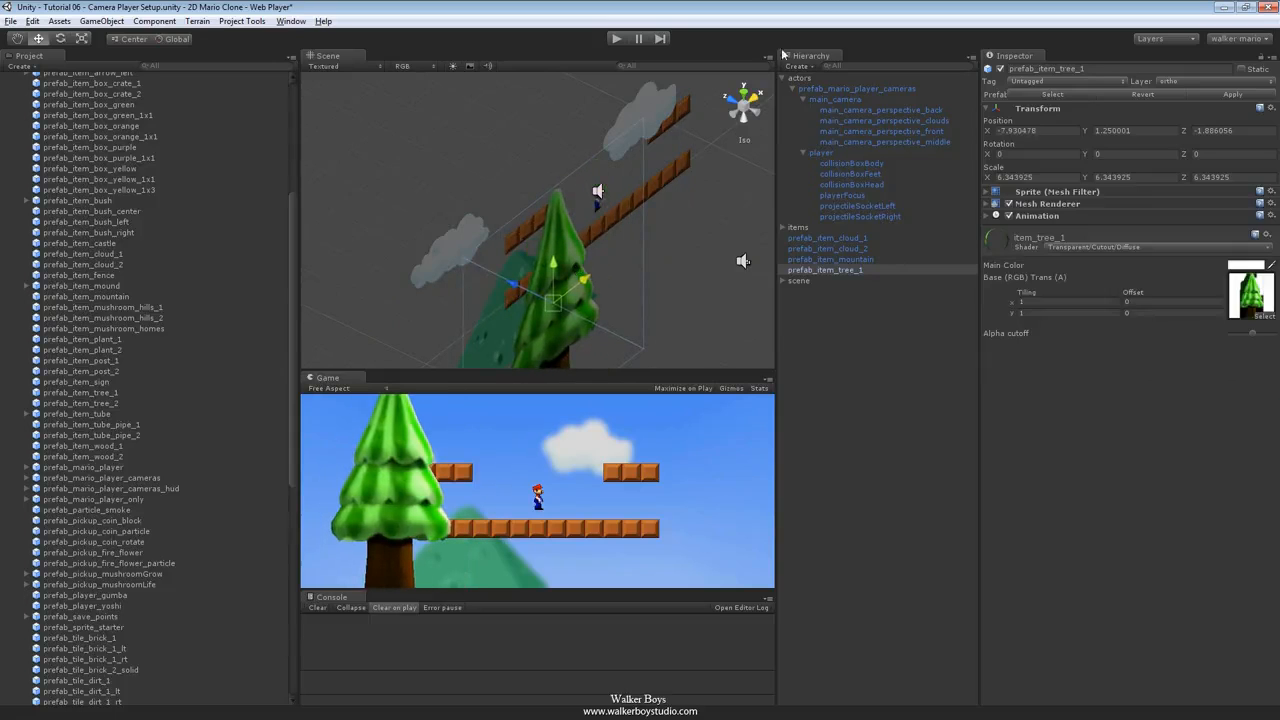
# Assign the tree to the perspective front layer and move it along the platform to about X -2.93.
pyautogui.click(1172, 82)
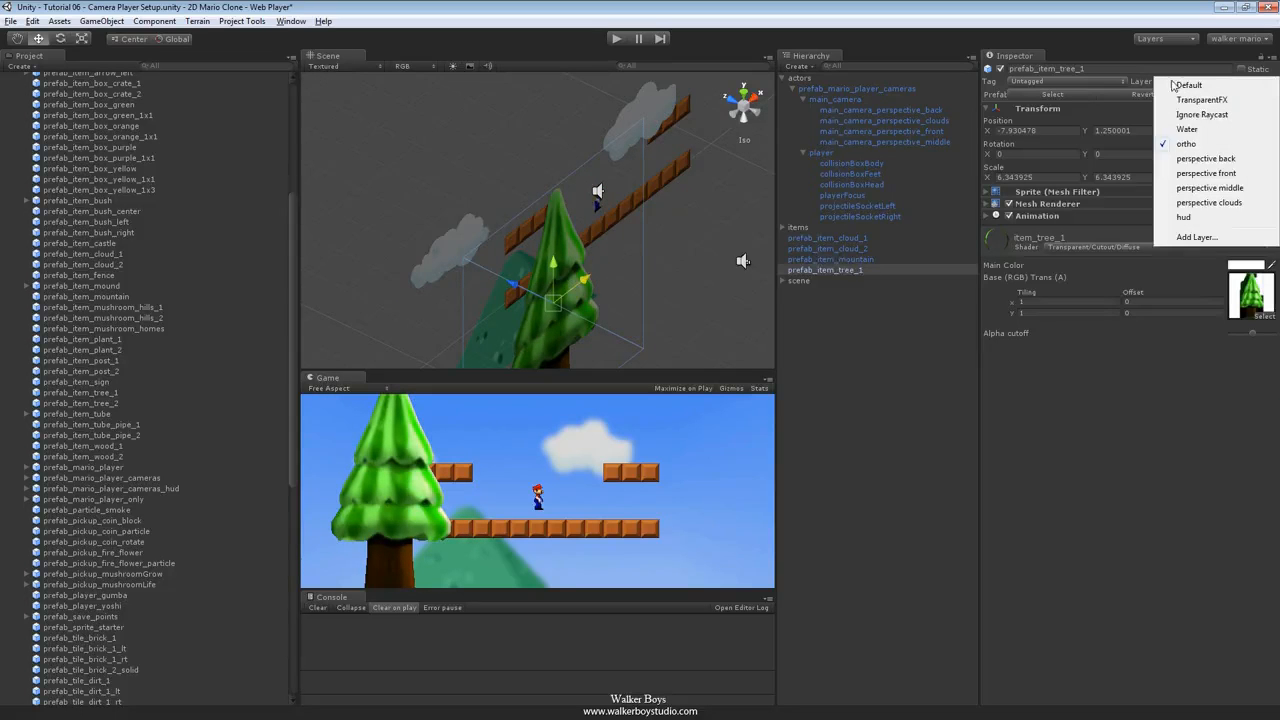
pyautogui.click(1207, 173)
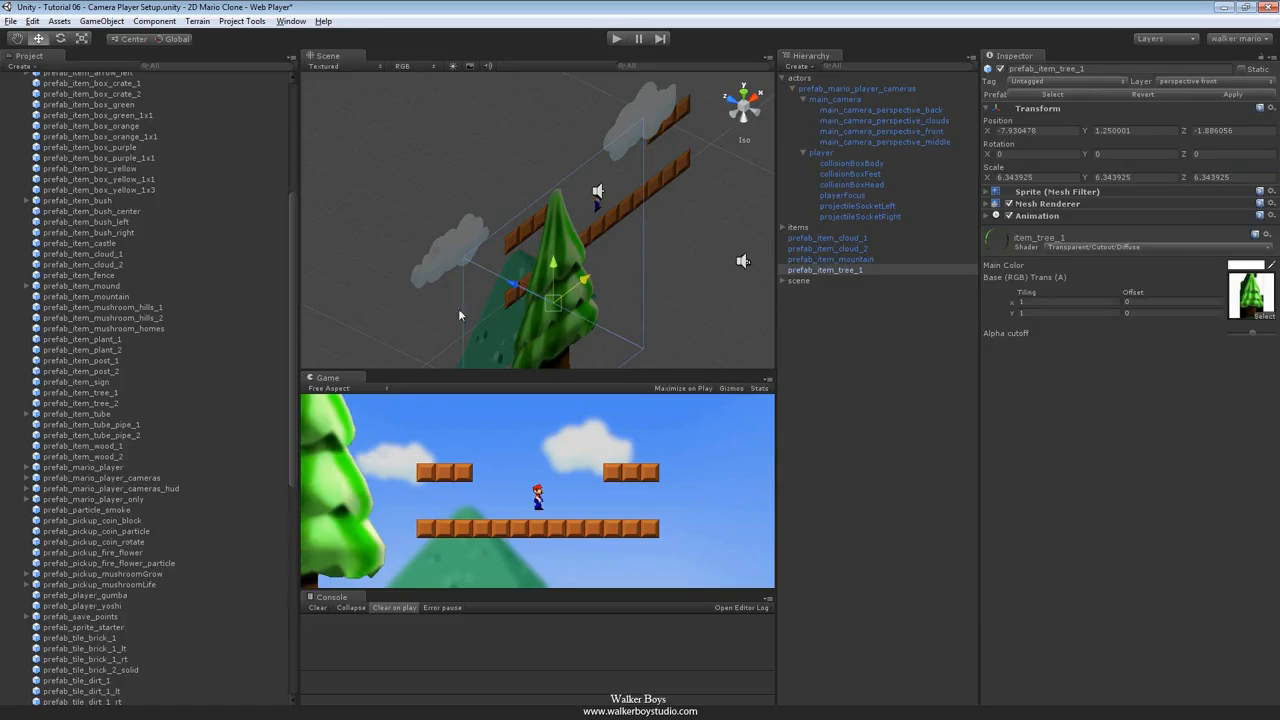
pyautogui.moveTo(482, 320); pyautogui.dragTo(438, 251, button='middle')
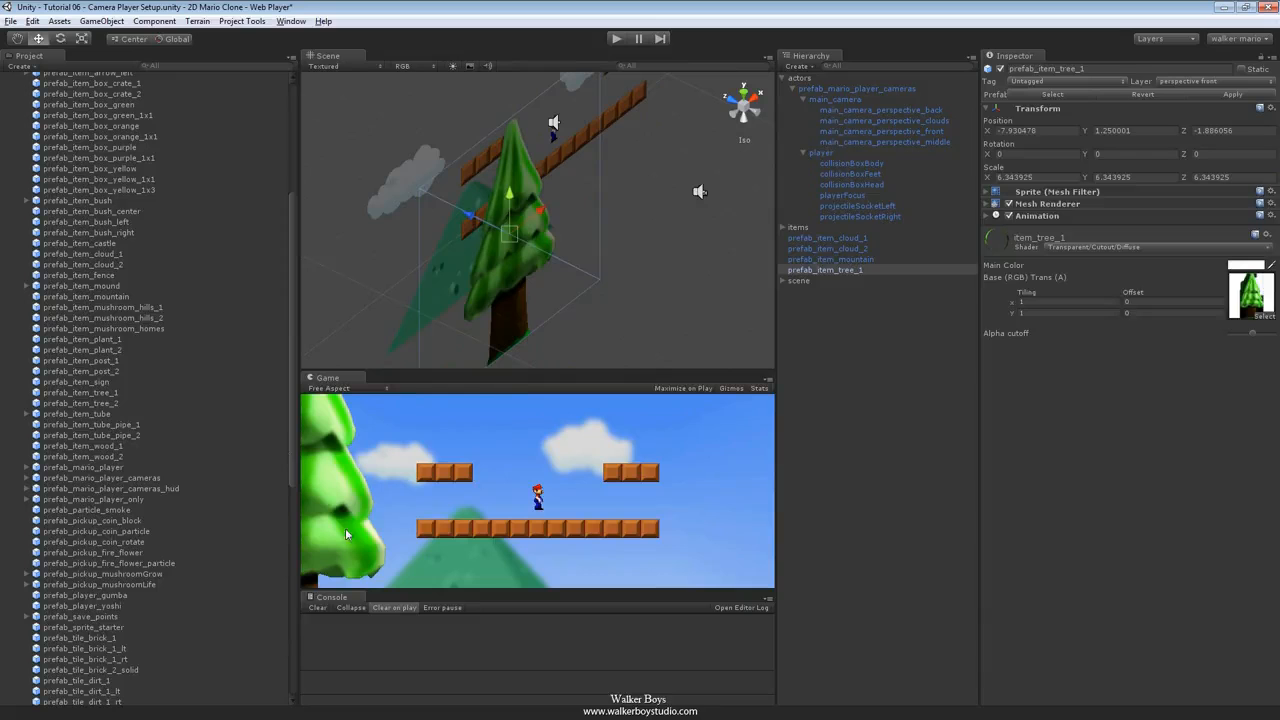
pyautogui.moveTo(538, 213); pyautogui.dragTo(773, 192)
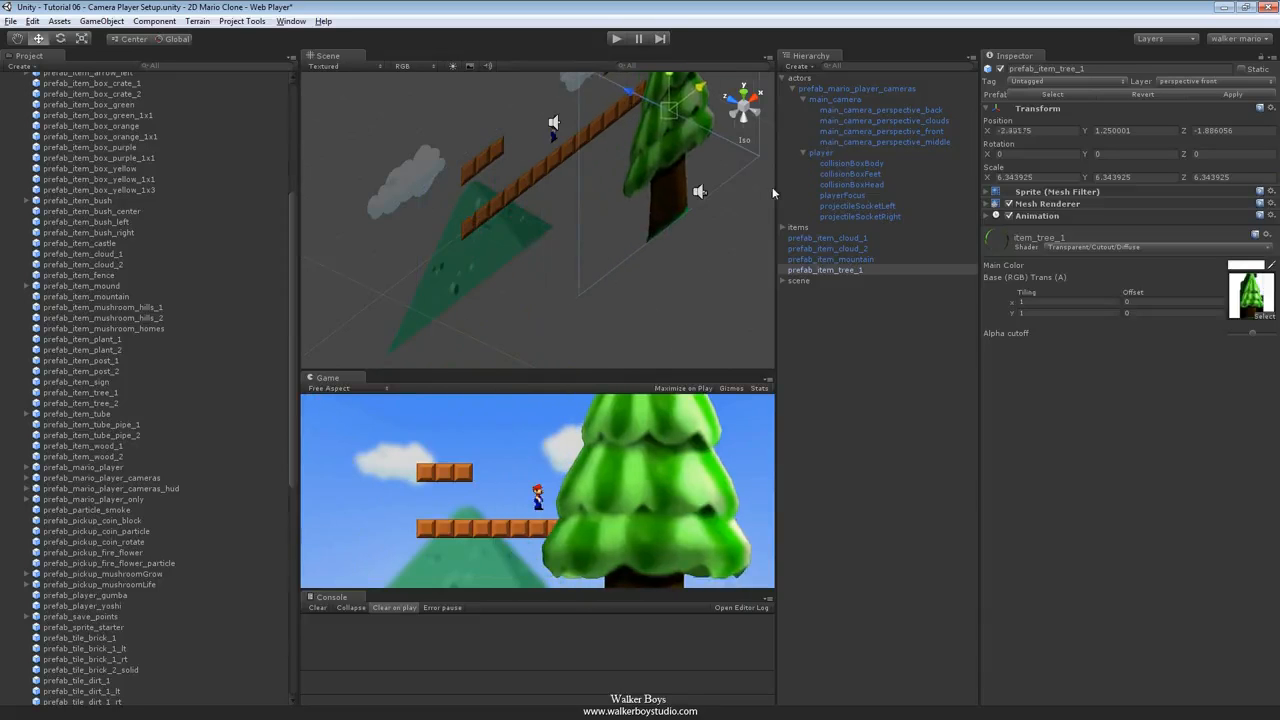
# Shrink the tree to about 3.72, narrow its X scale to about 1.36, and shift it to about X -3.24.
pyautogui.press('r')
pyautogui.moveTo(665, 121); pyautogui.dragTo(690, 151)
pyautogui.moveTo(697, 88); pyautogui.dragTo(676, 100)
pyautogui.press('w')
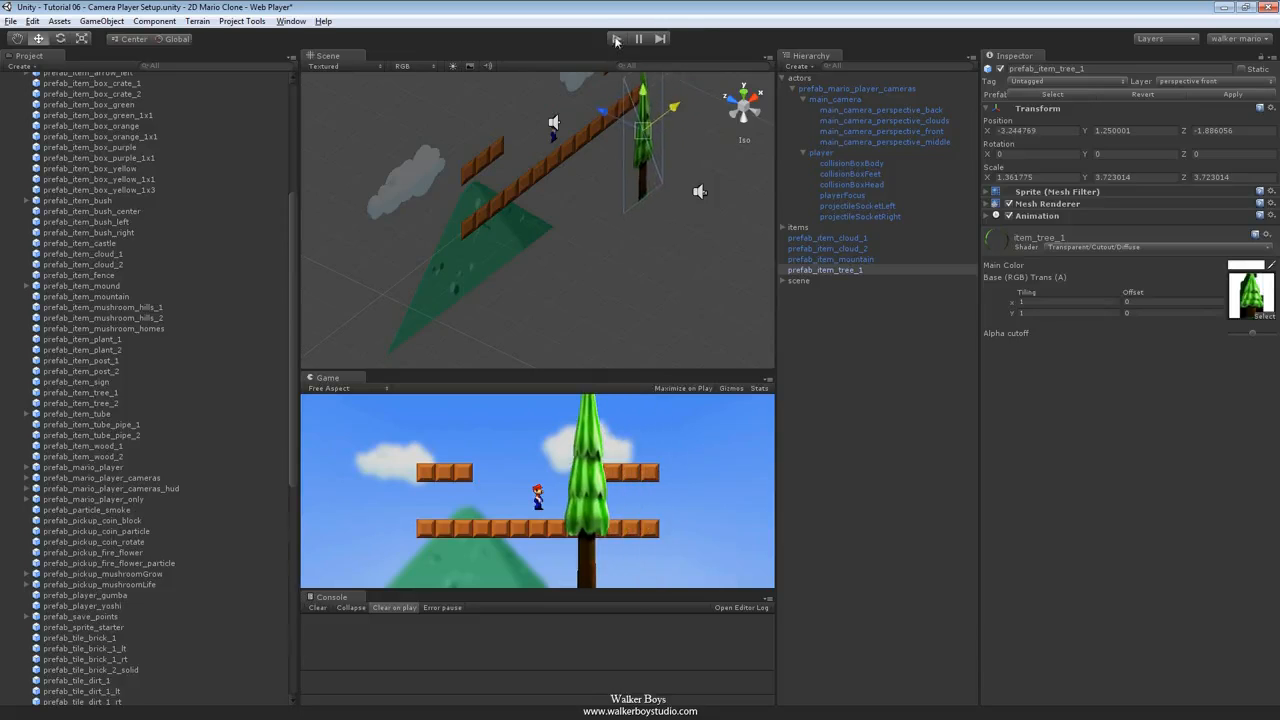
# Play-test the scene by walking Mario back and forth behind the foreground tree, and stop the game.
pyautogui.click(616, 39)
pyautogui.press('Right')
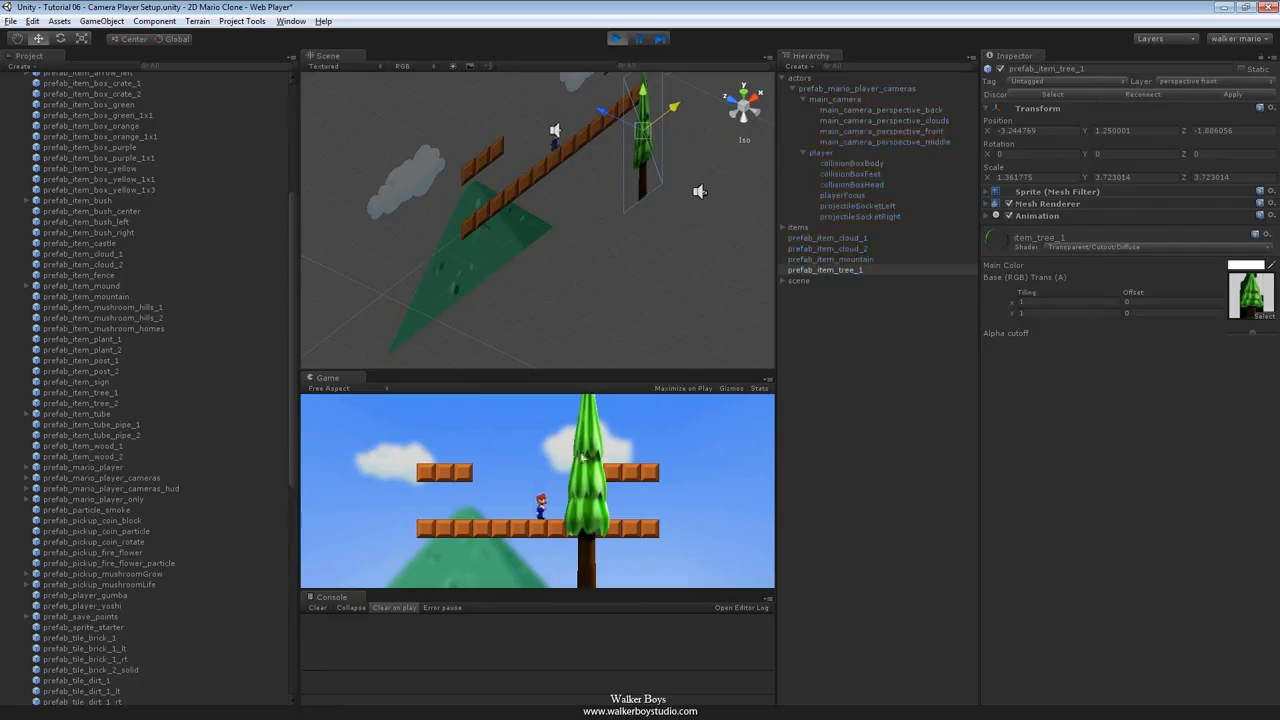
pyautogui.press('Left')
pyautogui.press('Left')
pyautogui.press('Right')
pyautogui.press('Left')
pyautogui.press('Right')
pyautogui.press('Left')
pyautogui.click(616, 38)
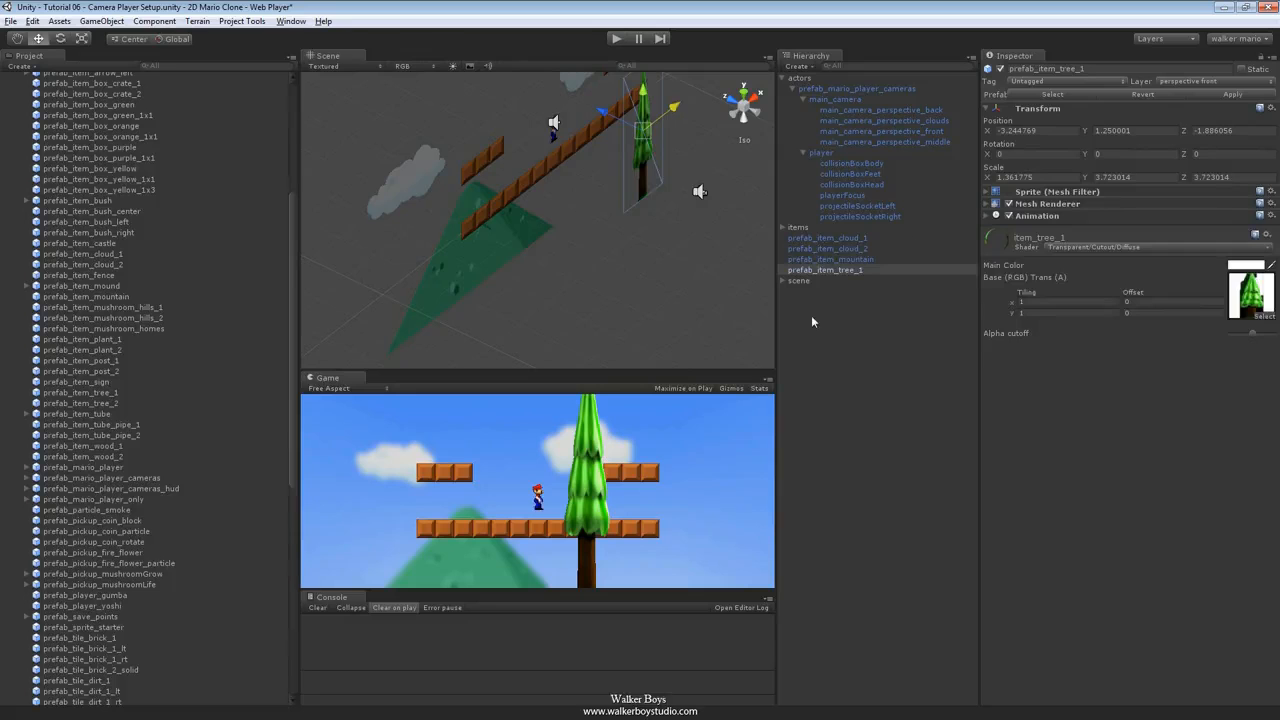
# Delete prefab_item_tree_1 from the scene.
pyautogui.click(835, 261)
pyautogui.click(839, 269)
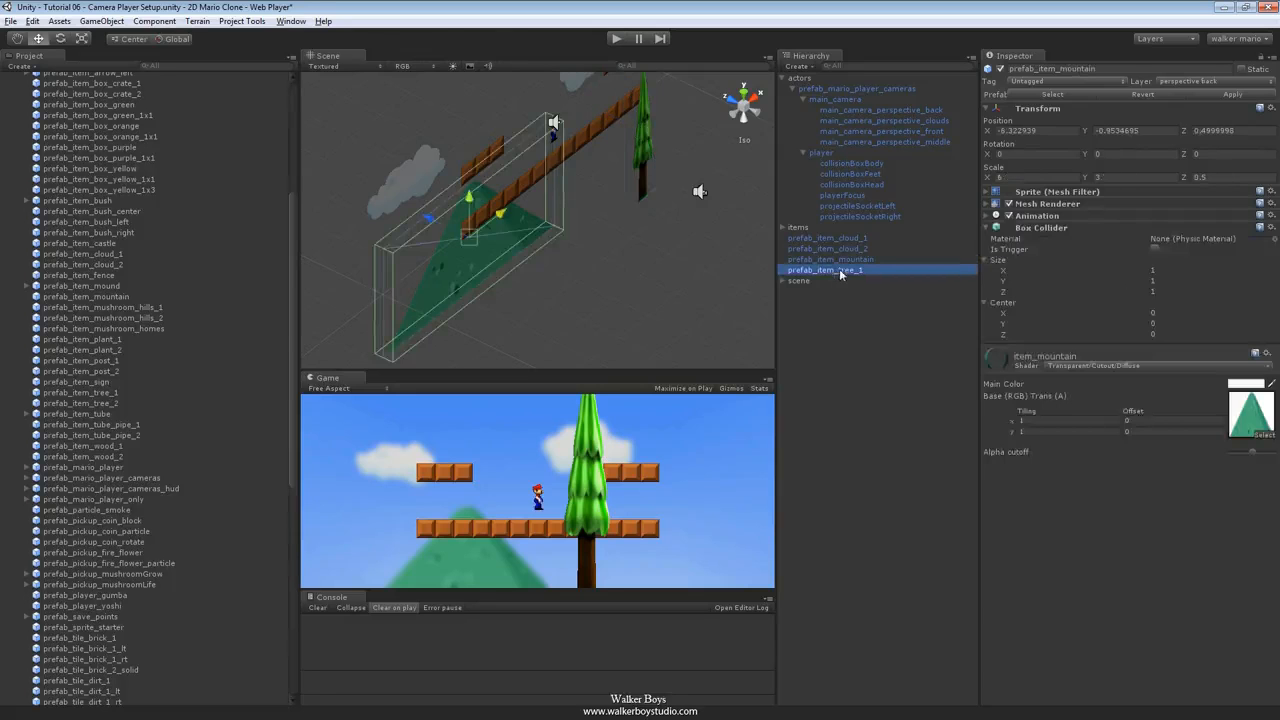
pyautogui.press('Delete')
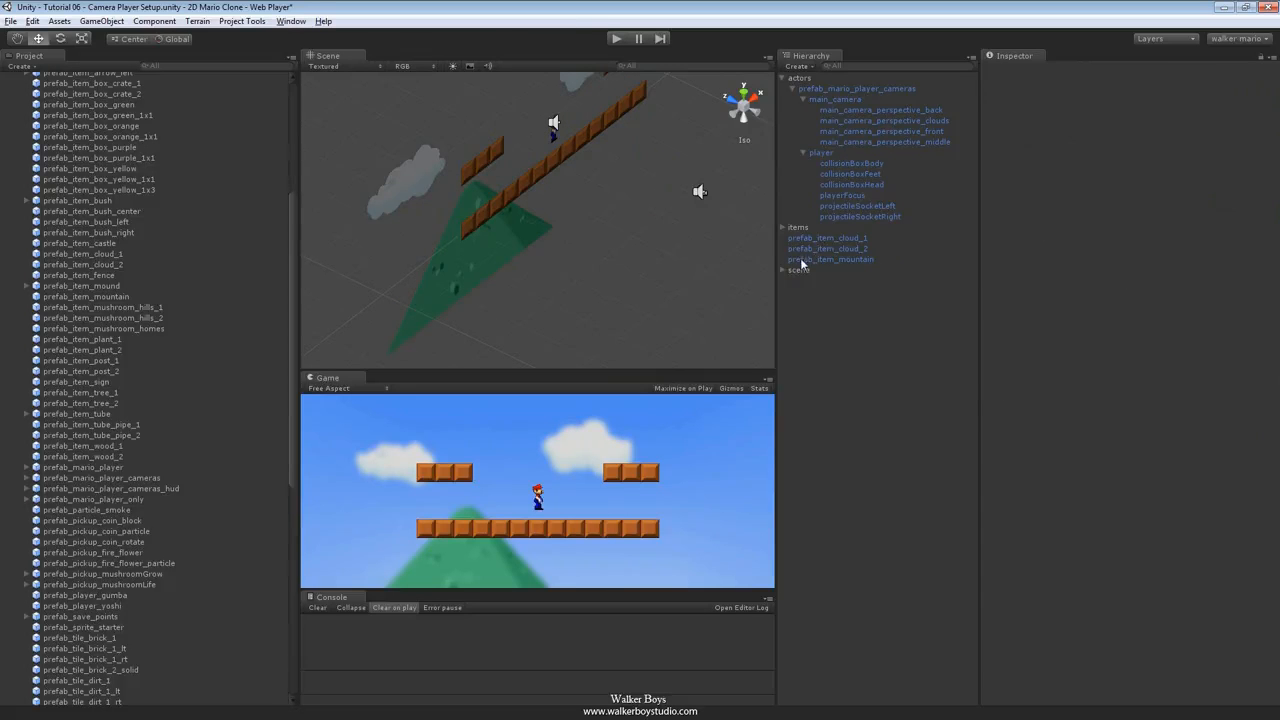
# Move both cloud prefabs and the mountain prefab into the items group and clear the selection.
pyautogui.click(802, 261)
pyautogui.keyDown('shift'); pyautogui.click(798, 240); pyautogui.keyUp('shift')
pyautogui.moveTo(798, 240); pyautogui.dragTo(802, 229)
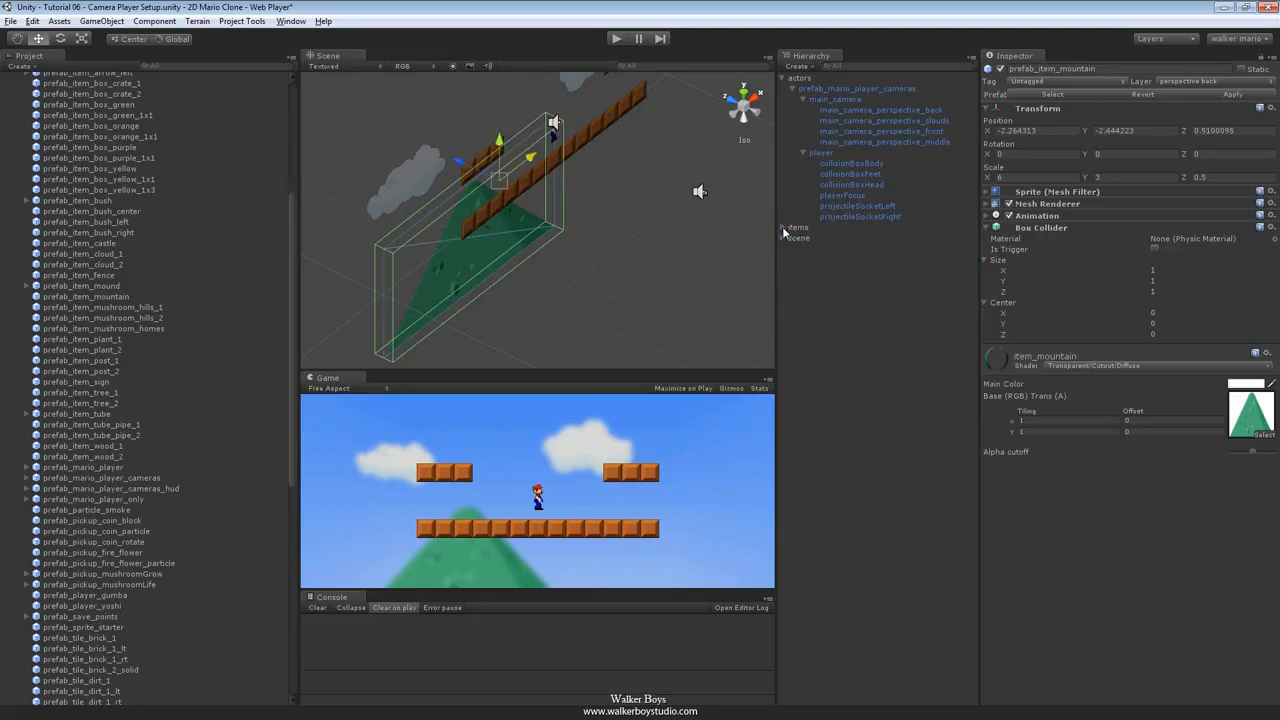
pyautogui.click(853, 272)
# Try main_camera's orthographic size at about 3.92 and at about 1.22.
pyautogui.click(833, 109)
pyautogui.click(835, 99)
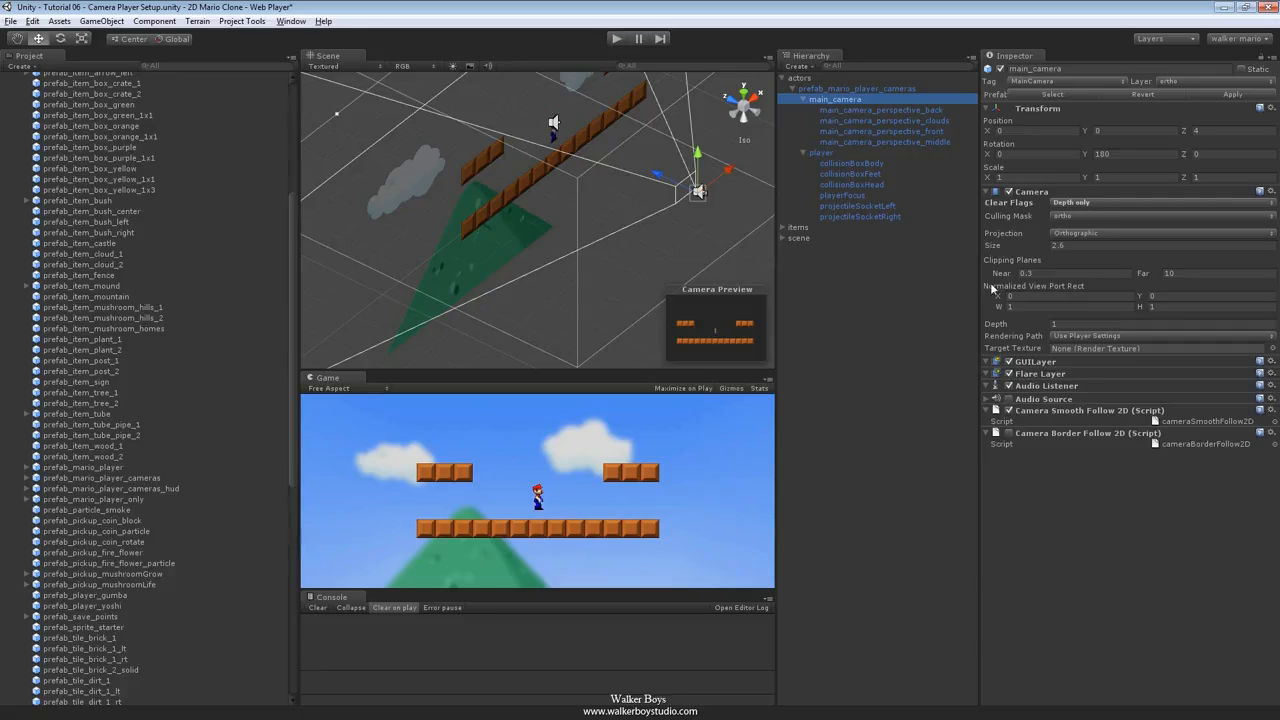
pyautogui.moveTo(1003, 250); pyautogui.dragTo(1032, 247)
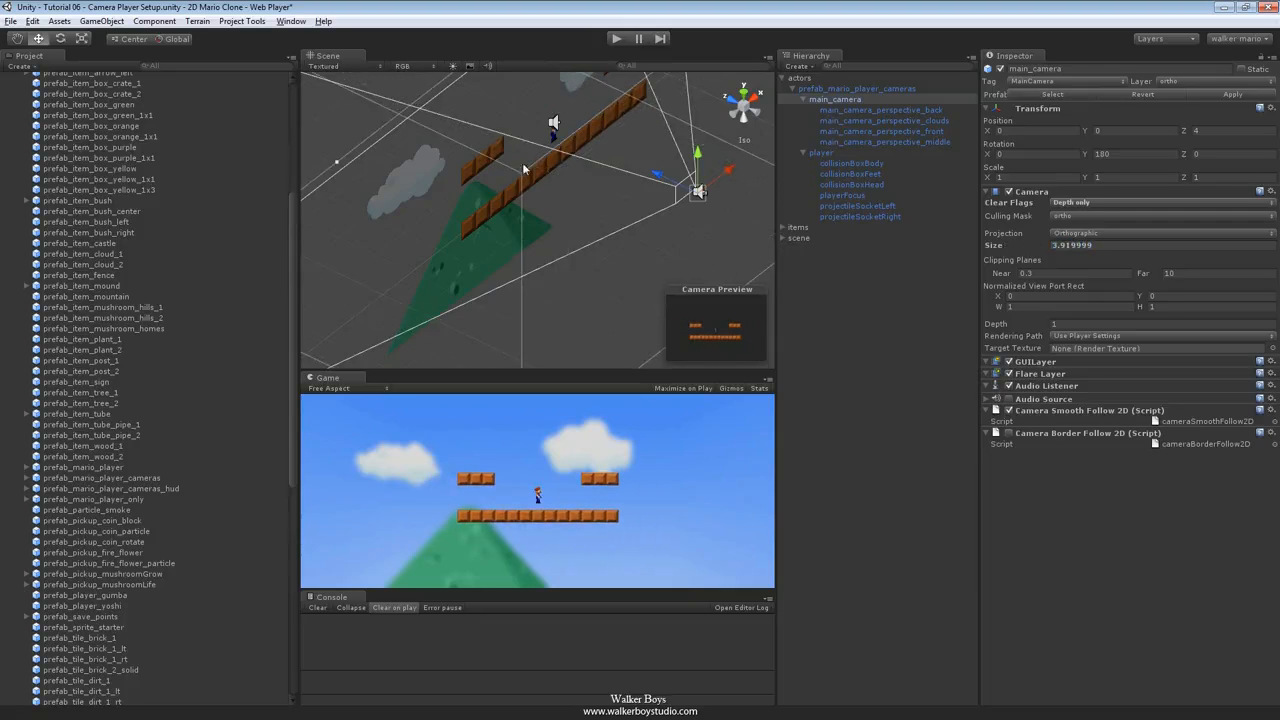
pyautogui.moveTo(1002, 248); pyautogui.dragTo(971, 256)
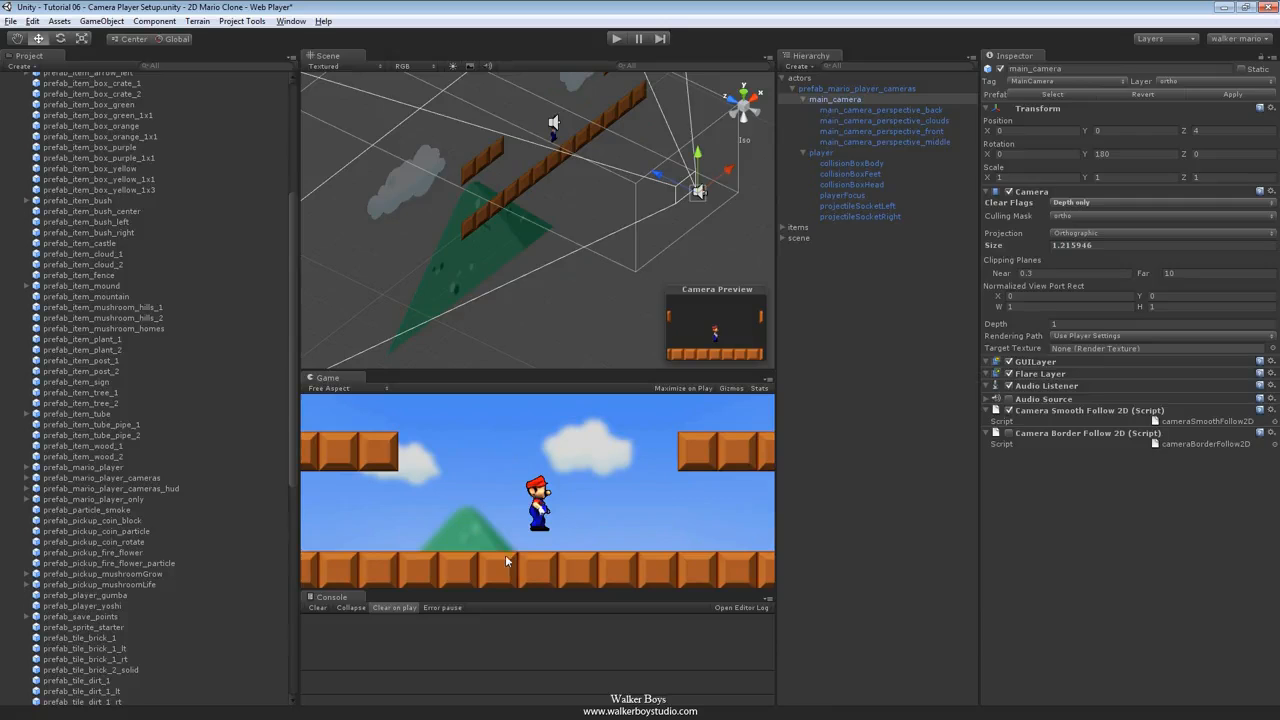
# Play-test the scene by walking Mario back and forth, trying main_camera's orthographic size at about 2.03, and stop the game.
pyautogui.hotkey('ctrl', 'p')
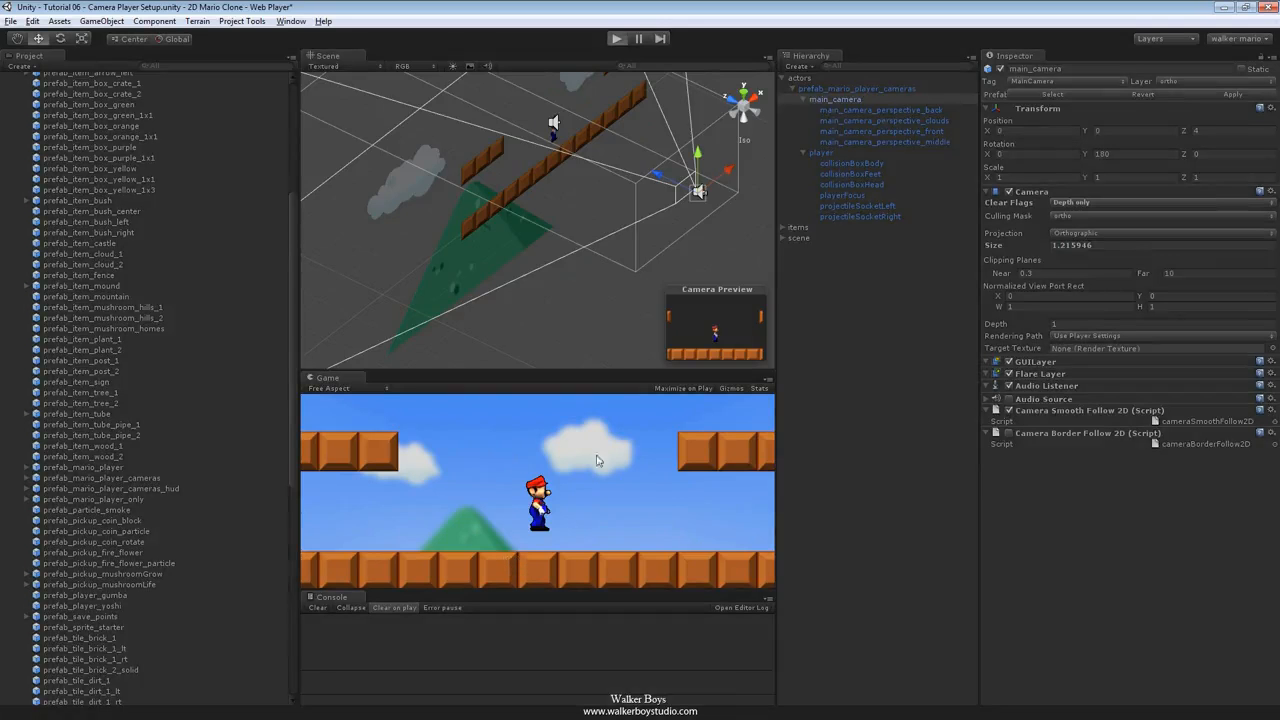
pyautogui.press('Left')
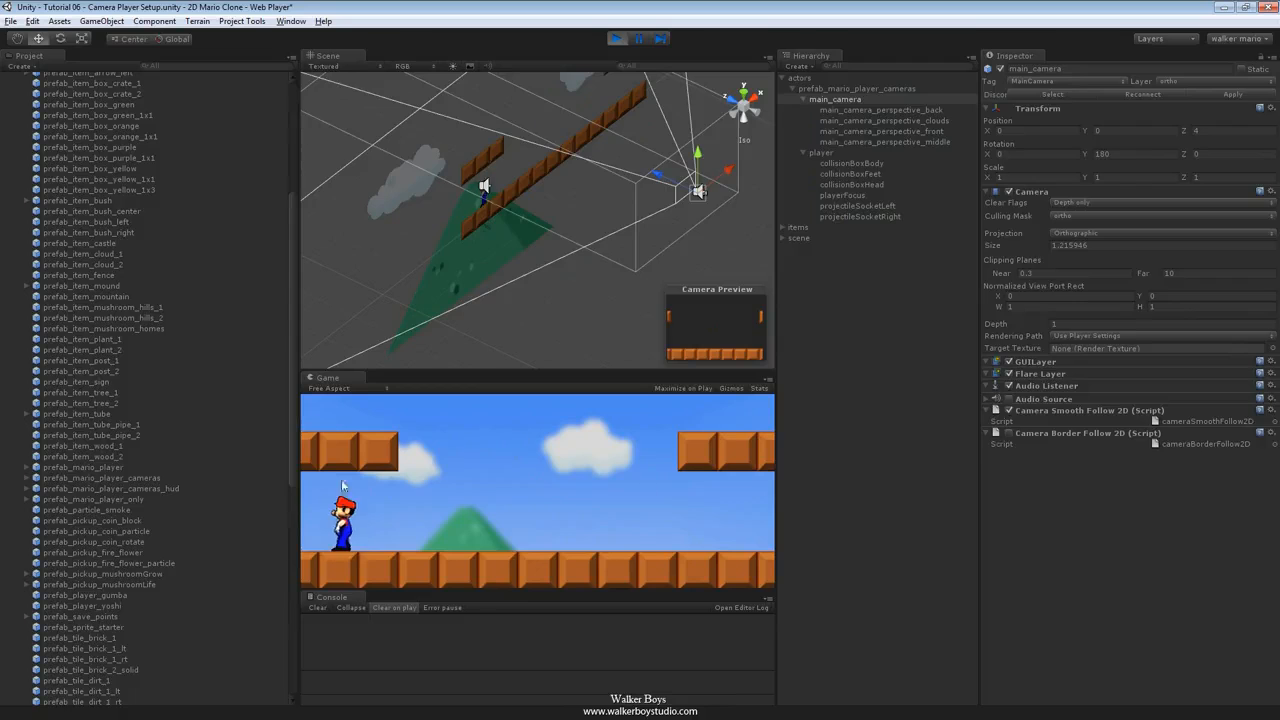
pyautogui.press('Right')
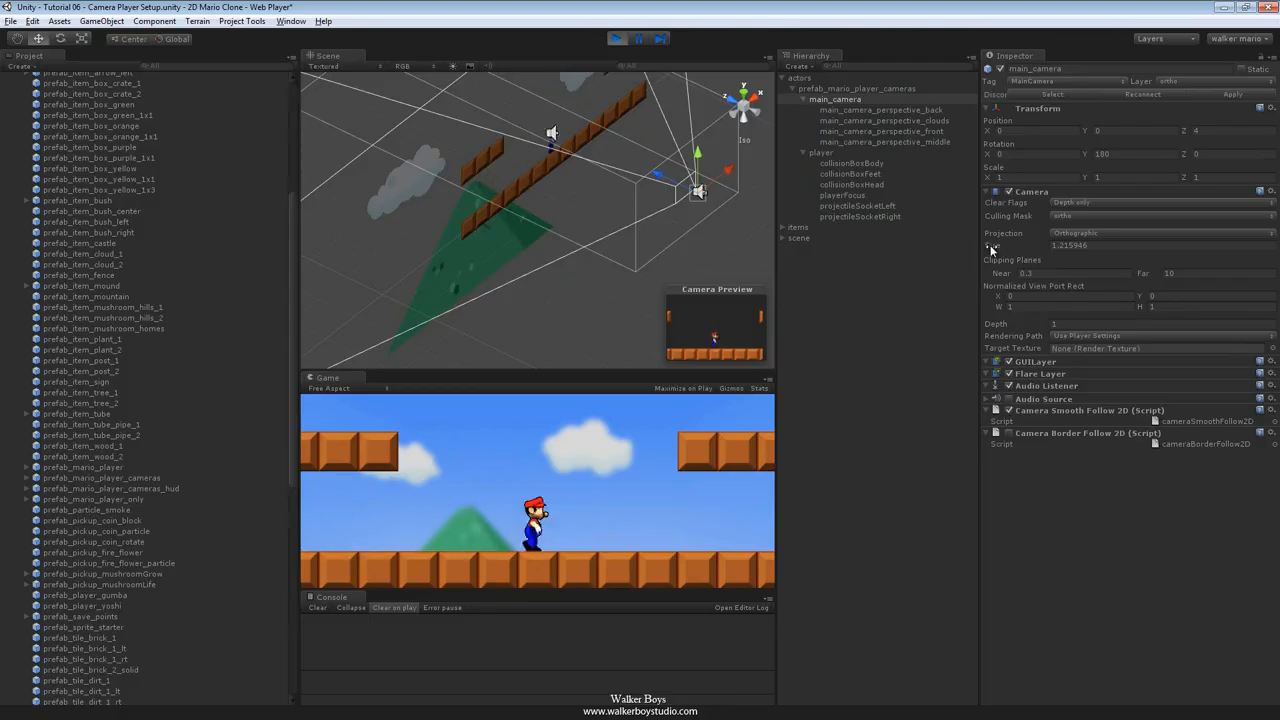
pyautogui.click(989, 248)
pyautogui.moveTo(988, 249); pyautogui.dragTo(999, 246)
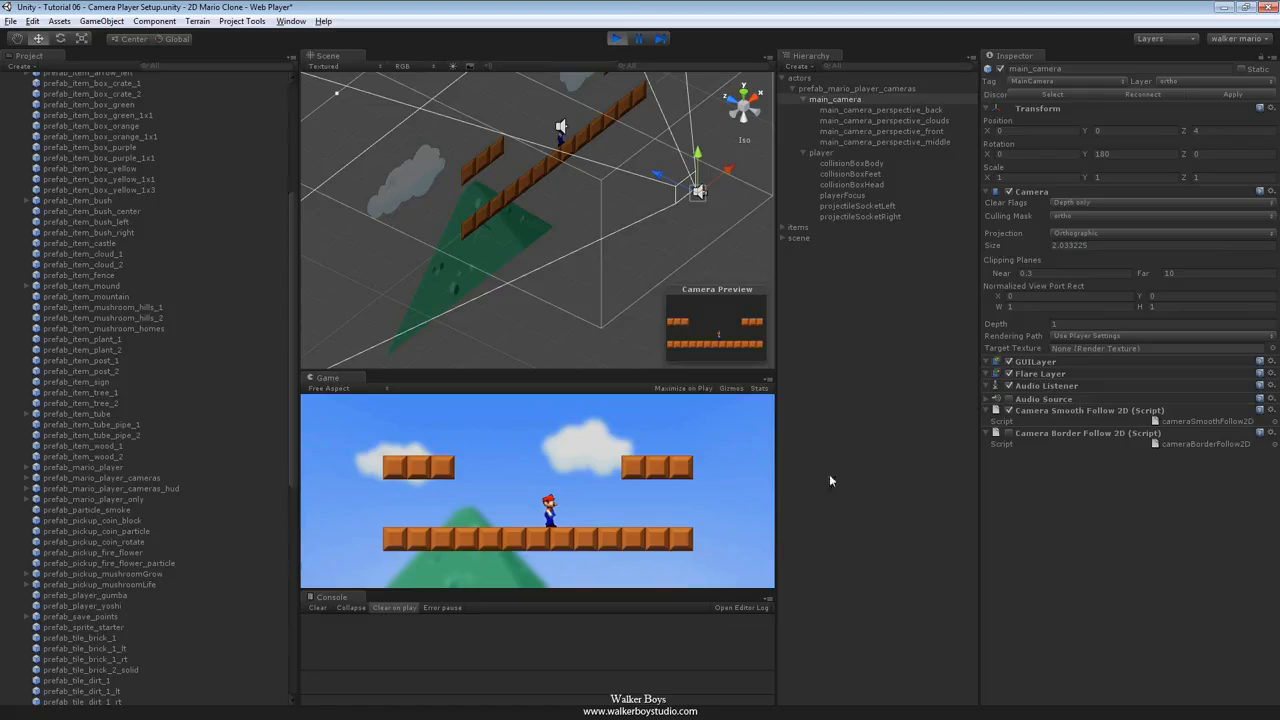
pyautogui.click(616, 38)
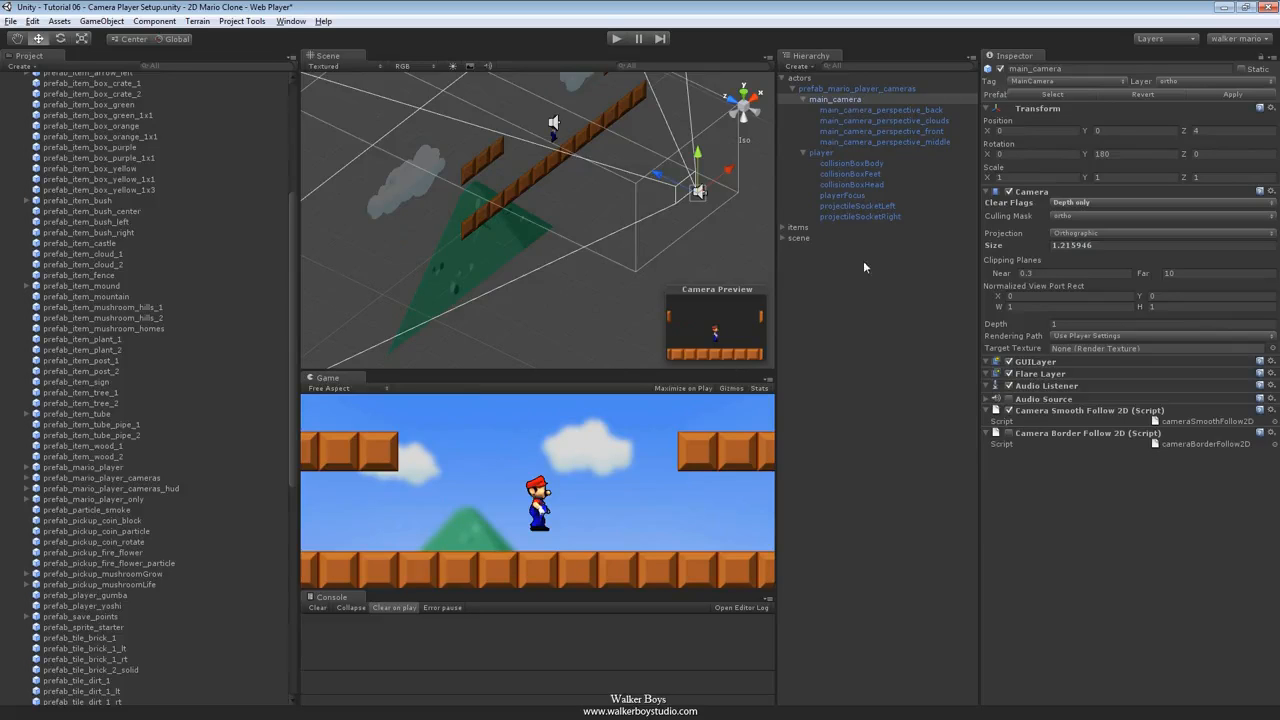
# Add a new camera to the scene and place it beside the level at about X 1.34, Y 0.78, Z -3.36.
pyautogui.keyDown('alt'); pyautogui.moveTo(374, 165); pyautogui.dragTo(530, 228); pyautogui.keyUp('alt')
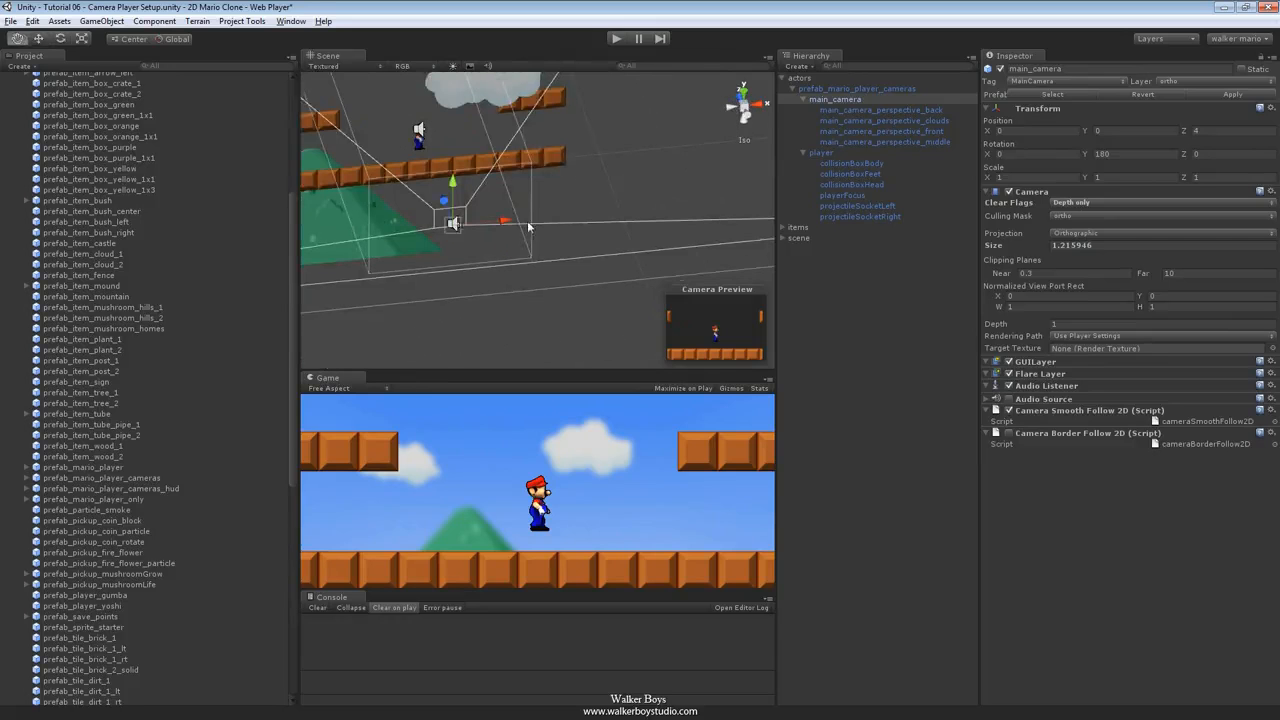
pyautogui.moveTo(530, 227); pyautogui.dragTo(517, 228, button='middle')
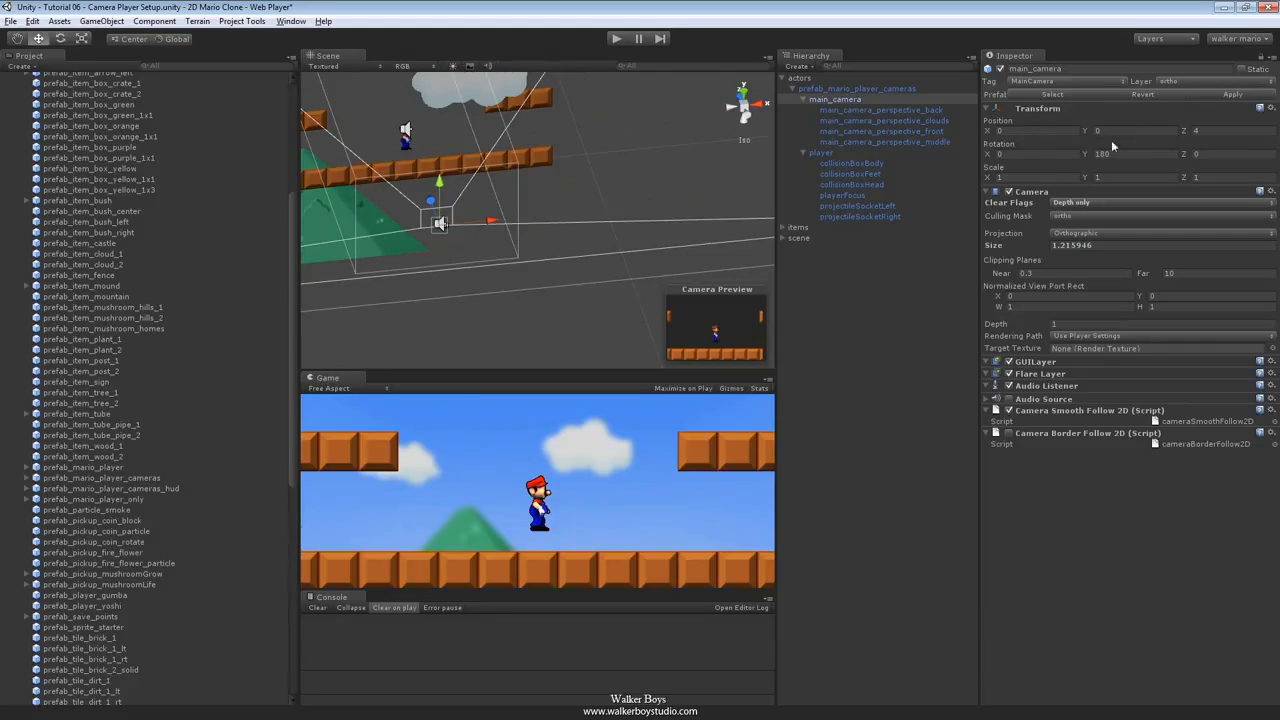
pyautogui.moveTo(480, 227); pyautogui.dragTo(419, 246, button='middle')
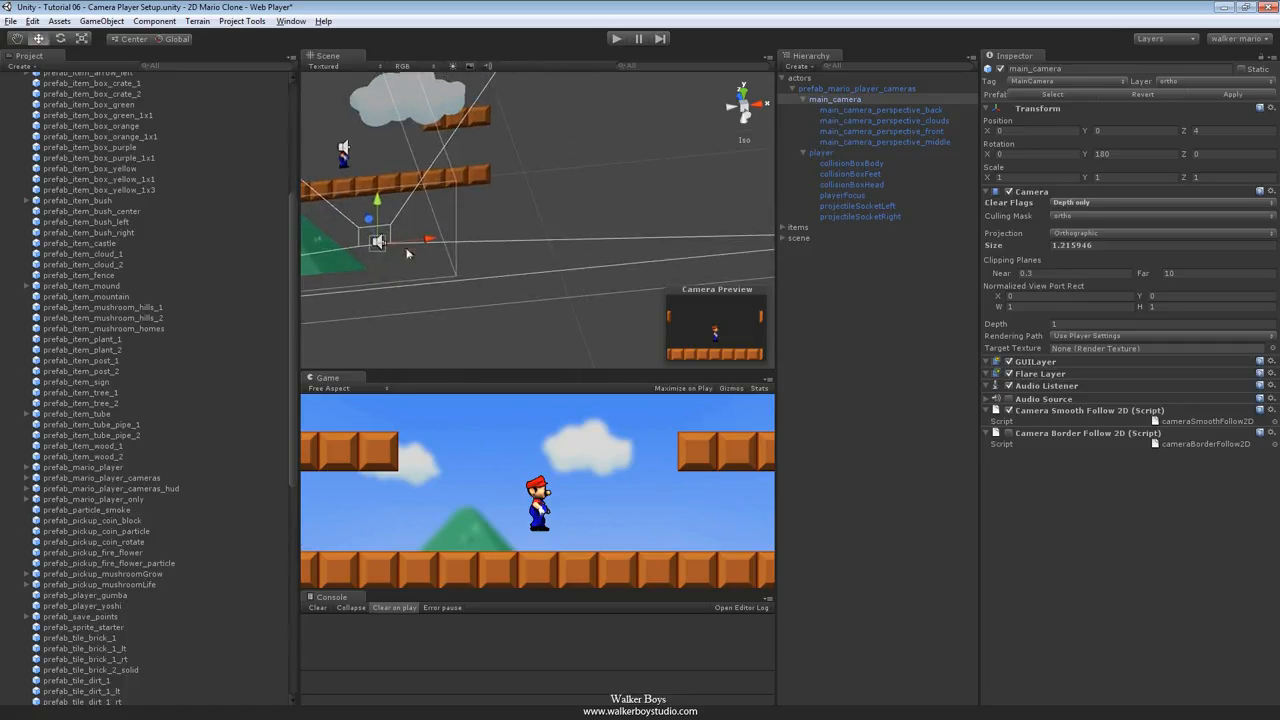
pyautogui.click(797, 67)
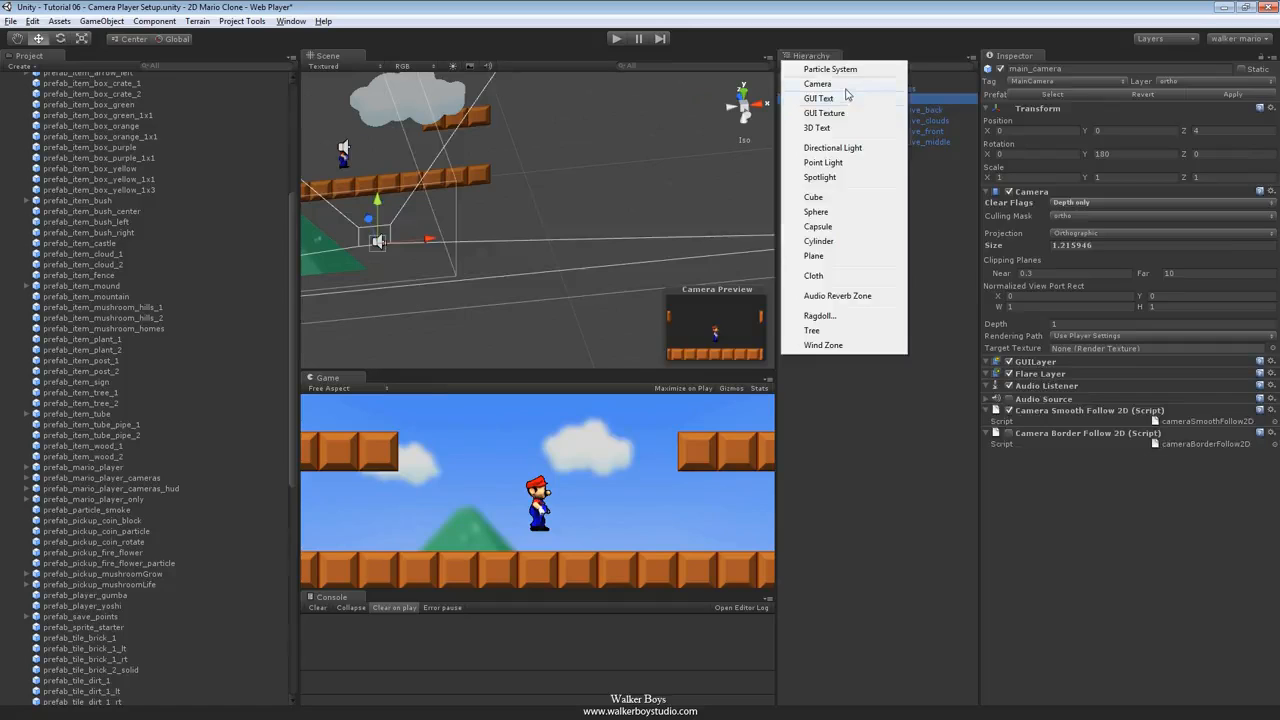
pyautogui.click(840, 85)
pyautogui.moveTo(580, 215); pyautogui.dragTo(655, 208)
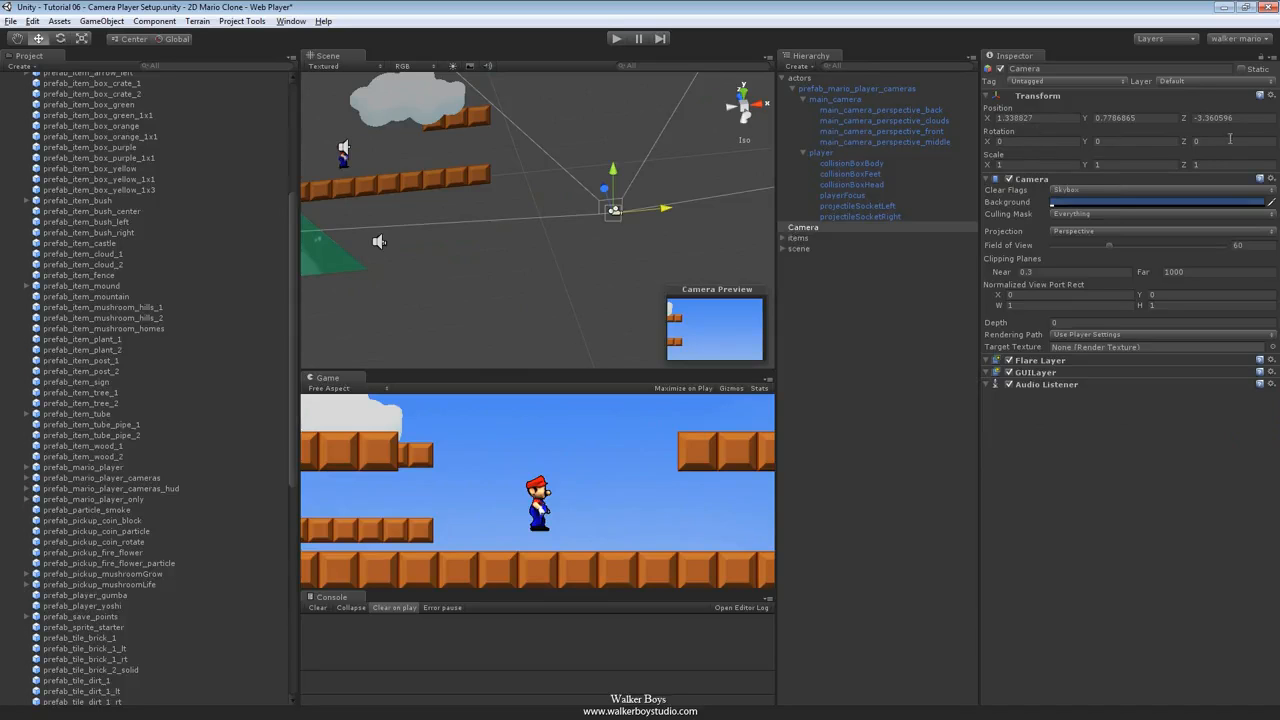
# Set the new camera's position to 0 on the X, Y and Z axes.
pyautogui.click(1025, 119)
pyautogui.write('0')
pyautogui.press('Return')
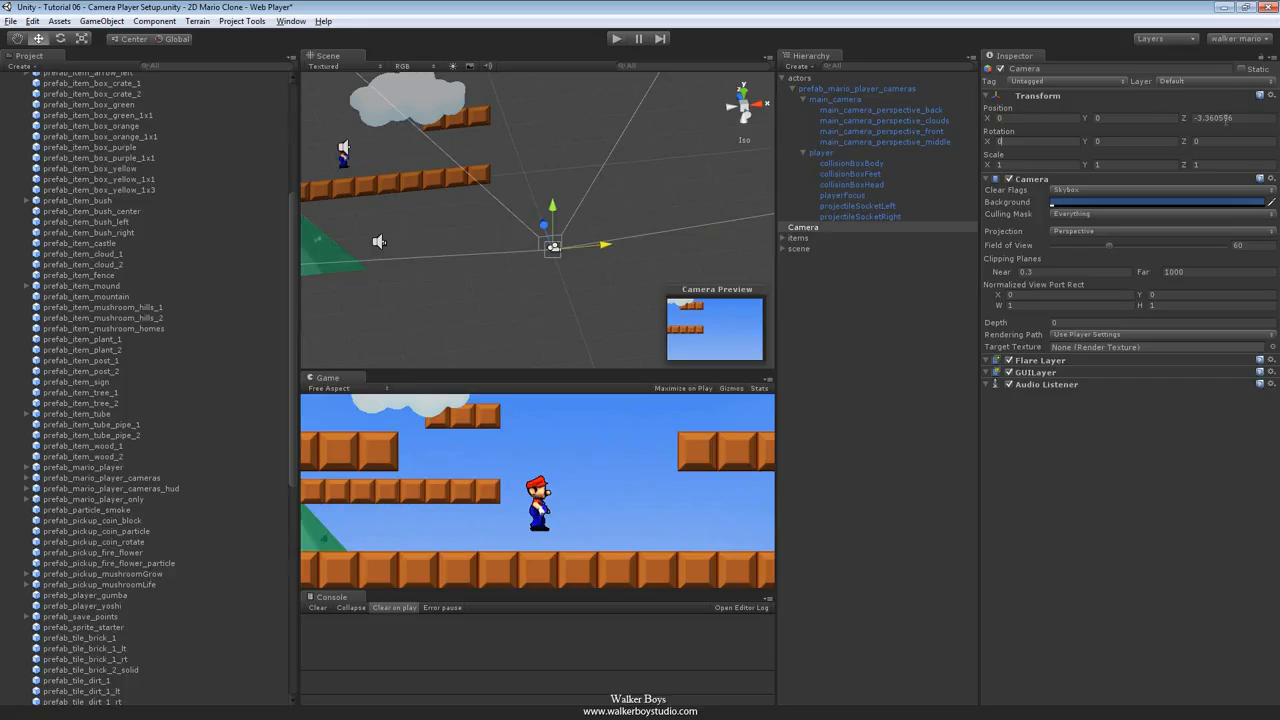
pyautogui.doubleClick(1250, 119)
pyautogui.write('0')
pyautogui.press('BackSpace')
pyautogui.press('BackSpace')
pyautogui.press('BackSpace')
pyautogui.press('BackSpace')
pyautogui.write('0')
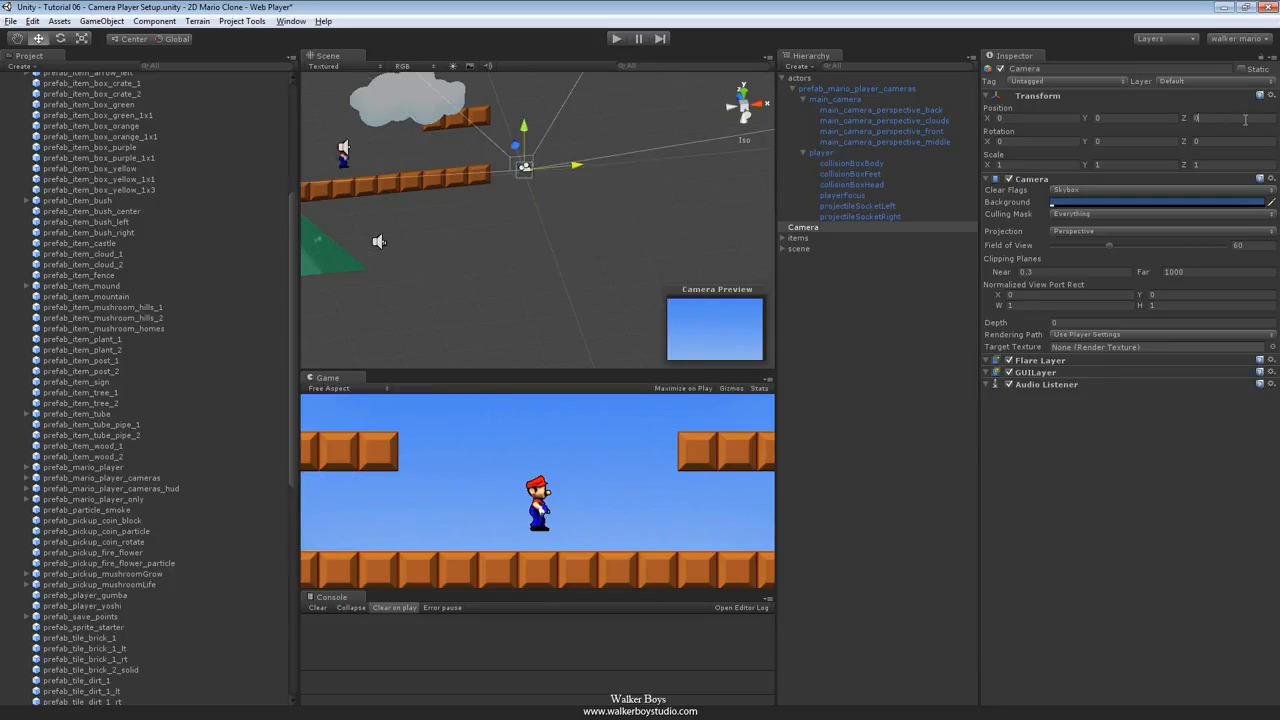
# Move the new camera back to about Z -1.59 and rotate it to about X -16.6, Y 13.7, Z 17.0.
pyautogui.moveTo(497, 190); pyautogui.dragTo(498, 238, button='middle')
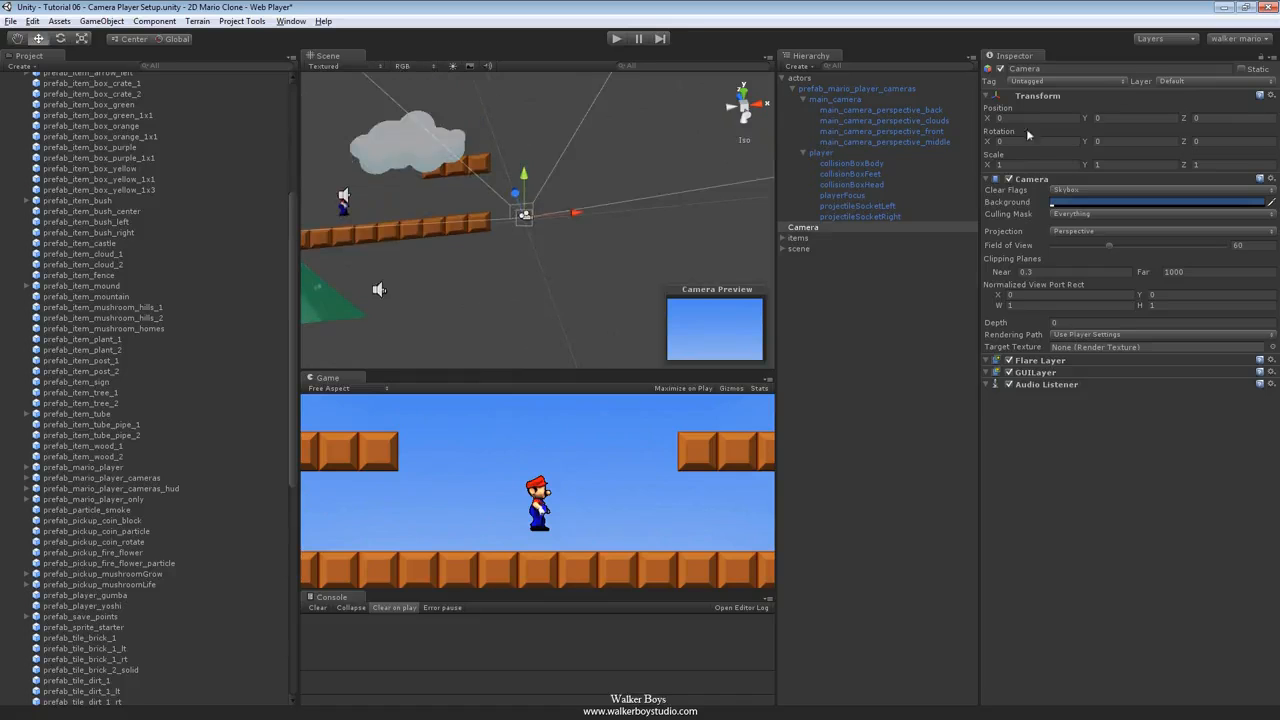
pyautogui.scroll(5, 466, 251)
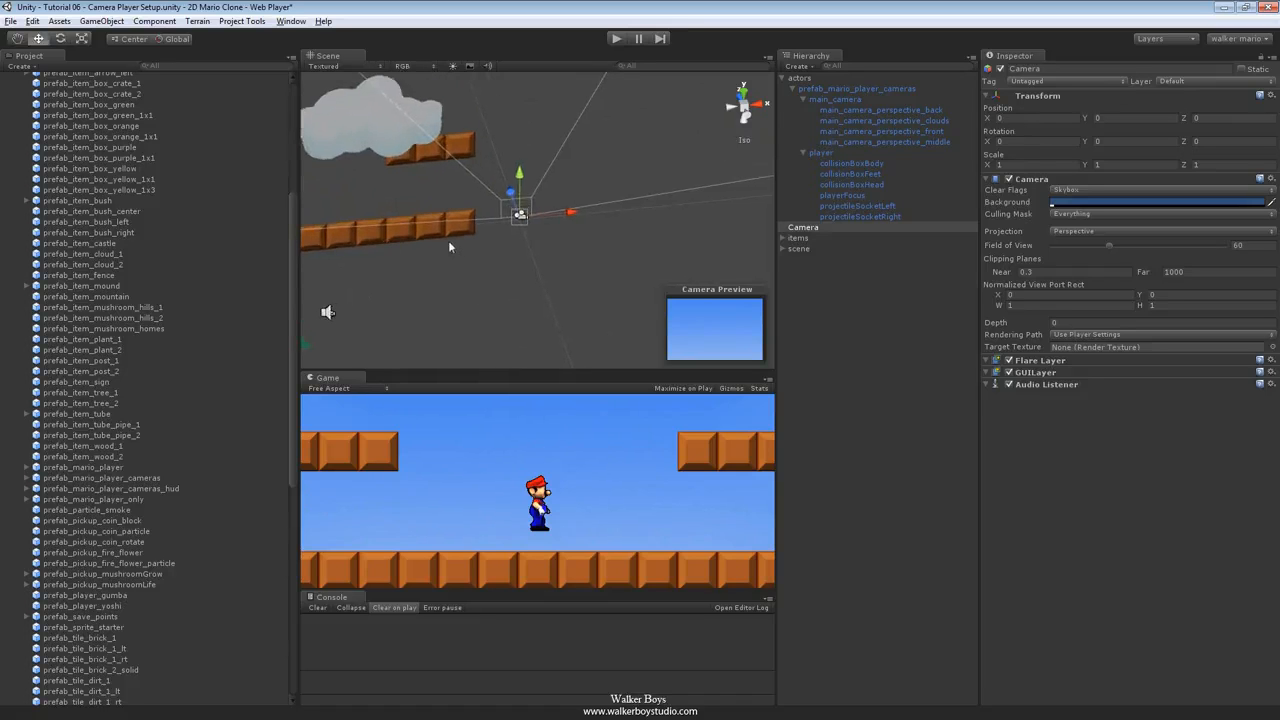
pyautogui.moveTo(472, 245)
pyautogui.mouseDown(button='right')
pyautogui.moveTo(494, 336)
pyautogui.moveTo(563, 308)
pyautogui.moveTo(469, 265)
pyautogui.mouseUp(button='right')
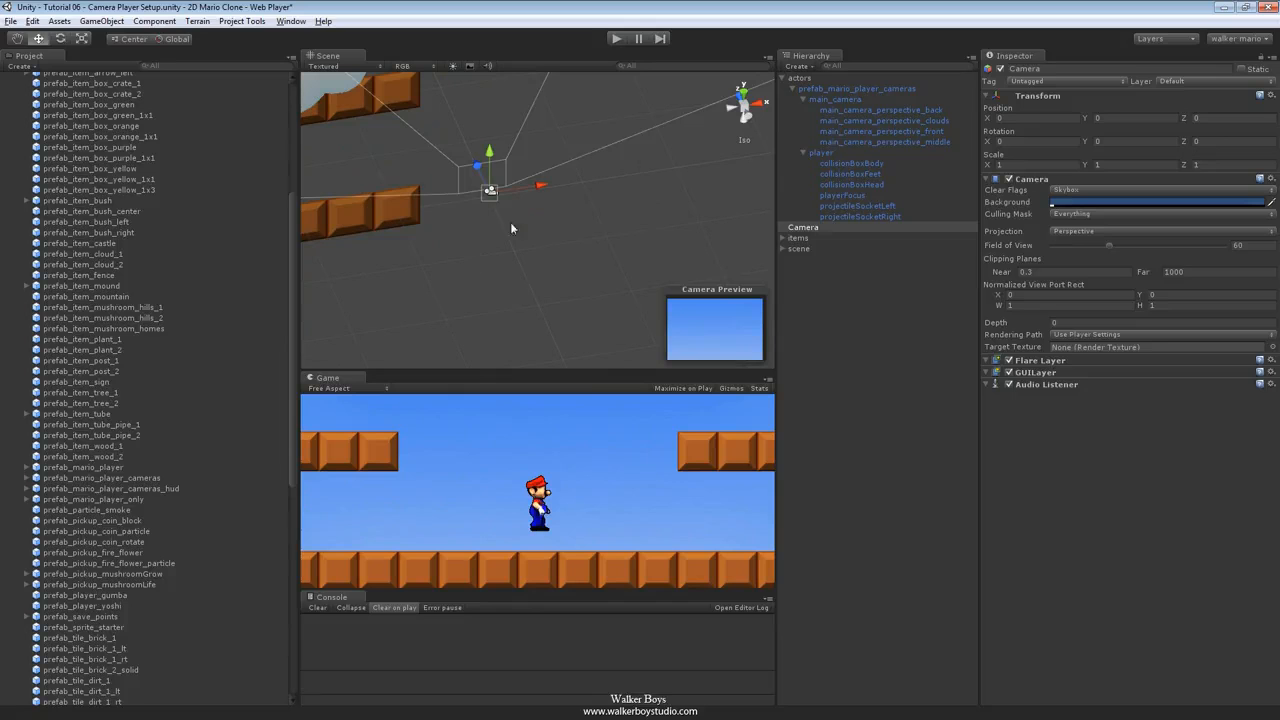
pyautogui.moveTo(476, 170); pyautogui.dragTo(499, 297)
pyautogui.press('e')
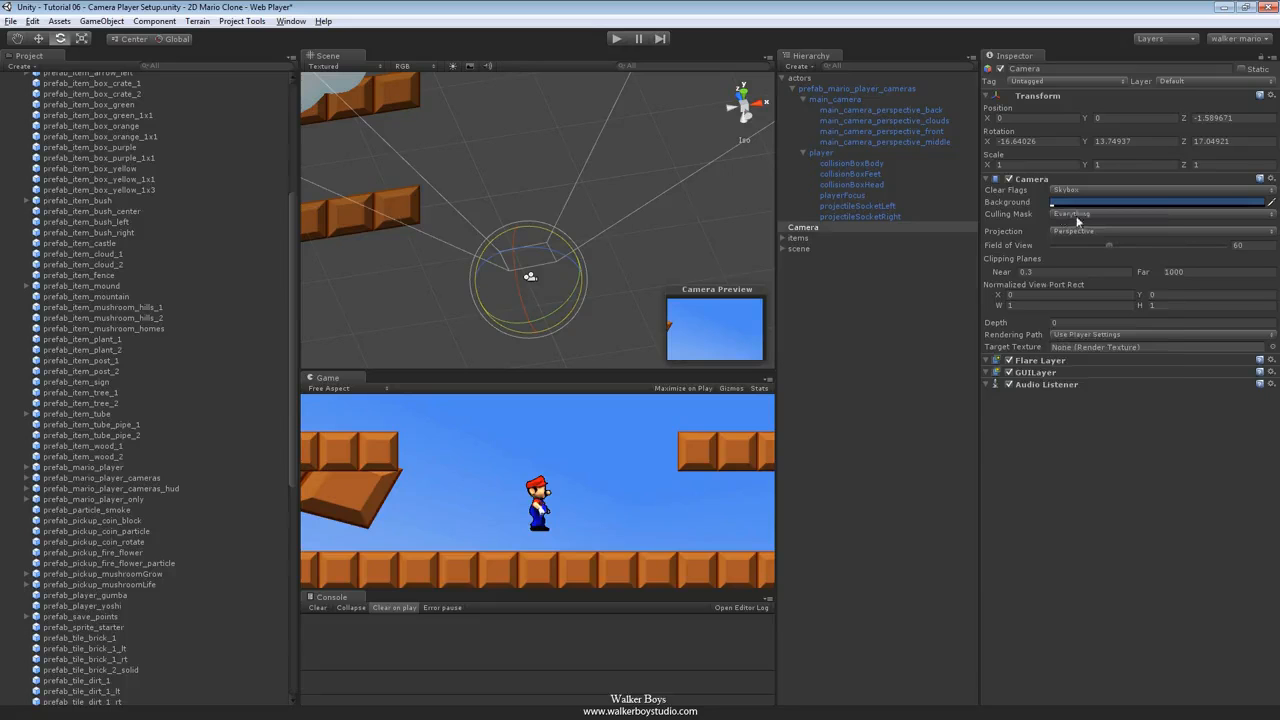
# Clear the new camera's culling mask to Nothing and enable only the ortho layer.
pyautogui.click(1078, 214)
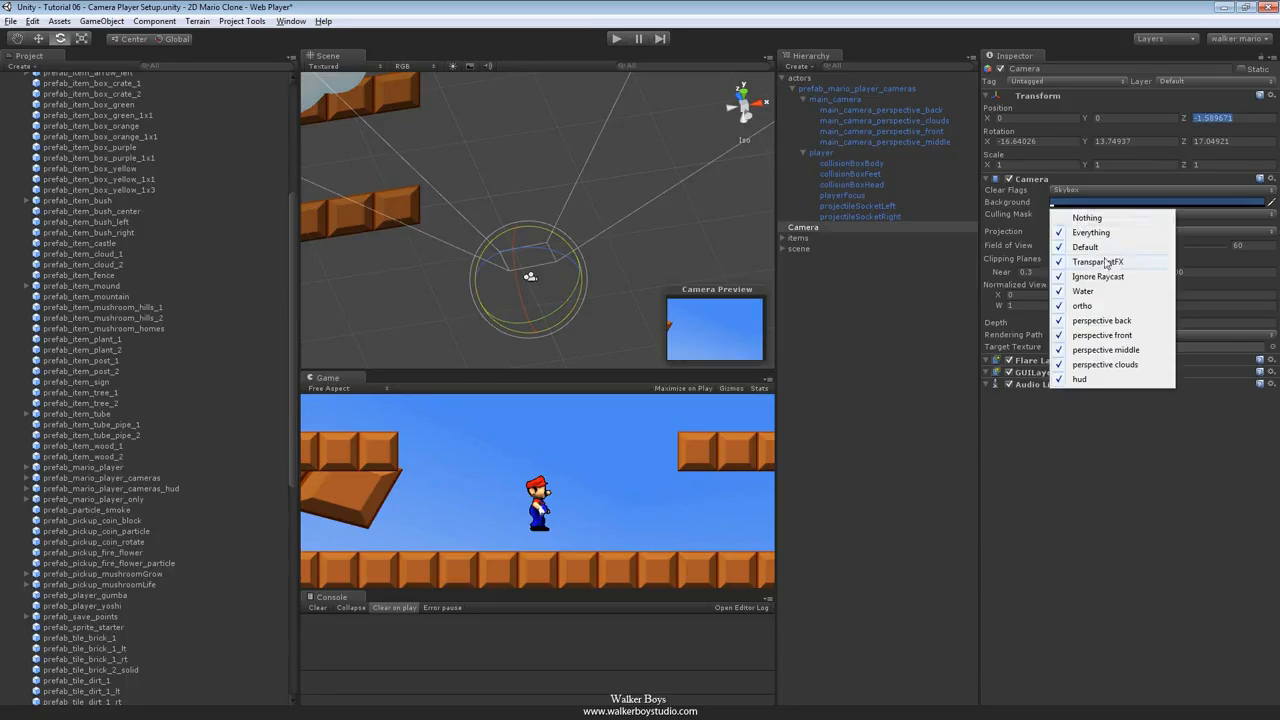
pyautogui.click(1105, 307)
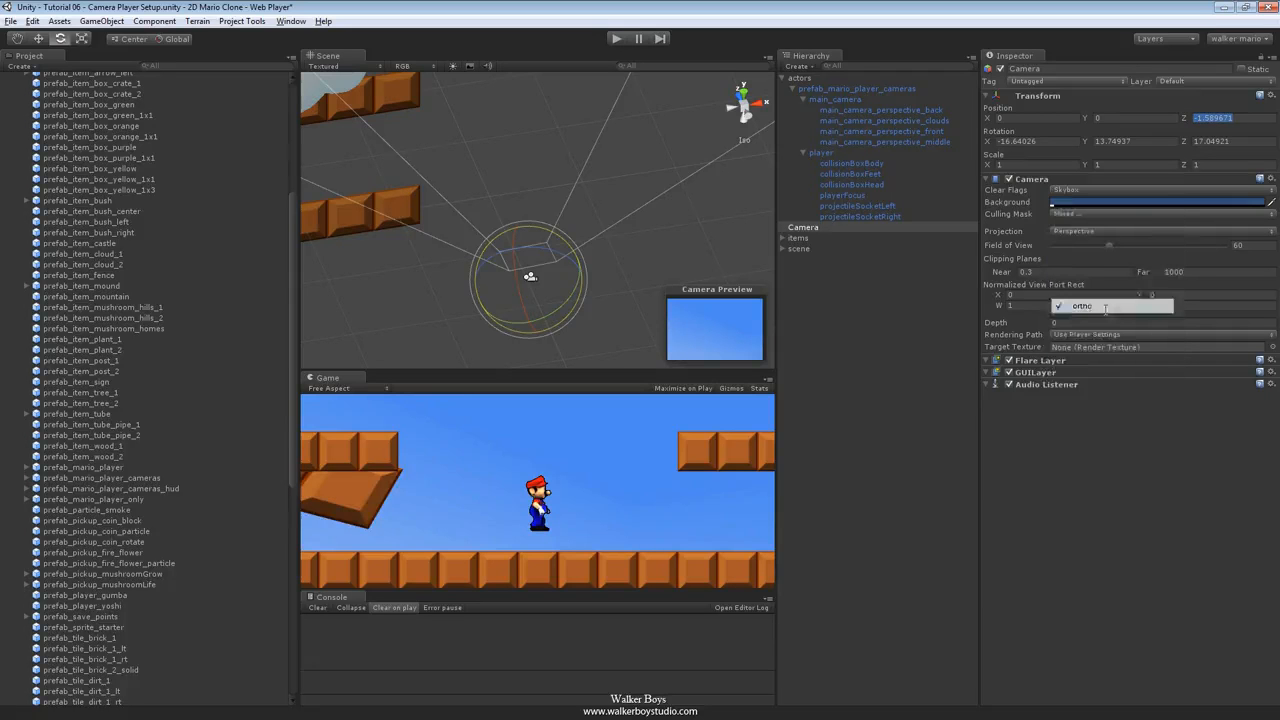
pyautogui.click(1070, 213)
pyautogui.click(1087, 217)
pyautogui.click(1090, 213)
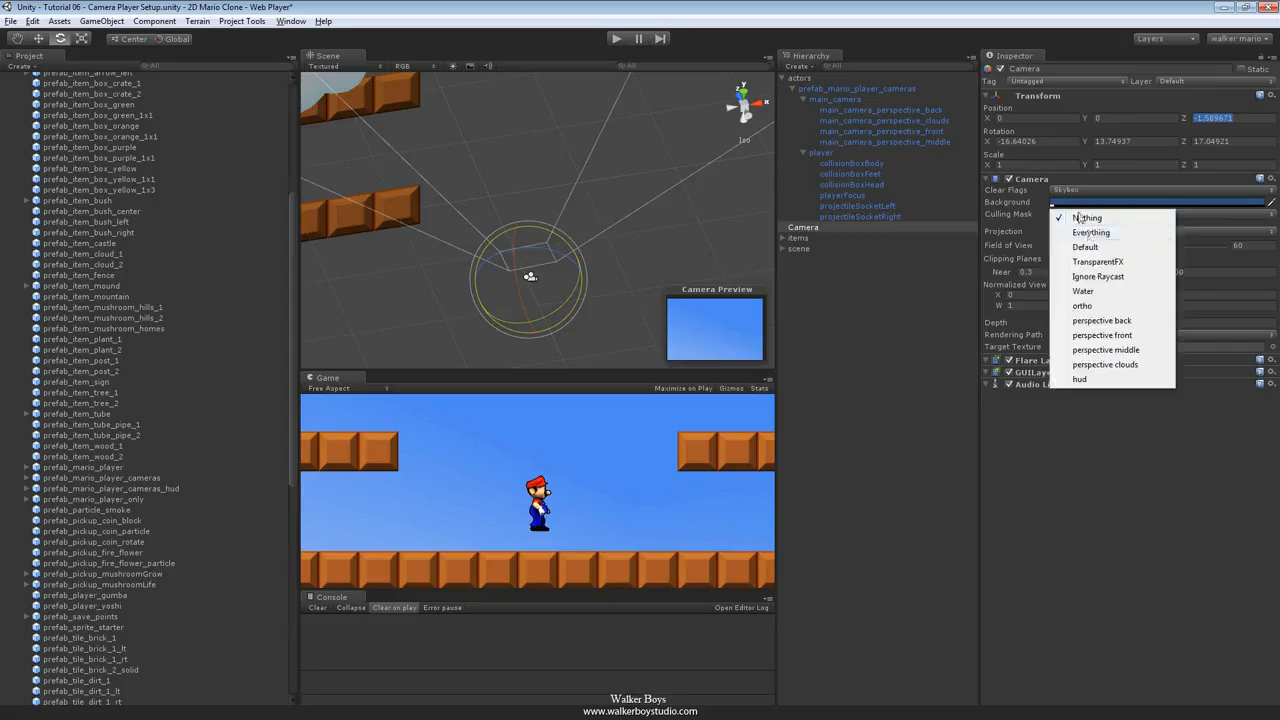
pyautogui.click(1105, 306)
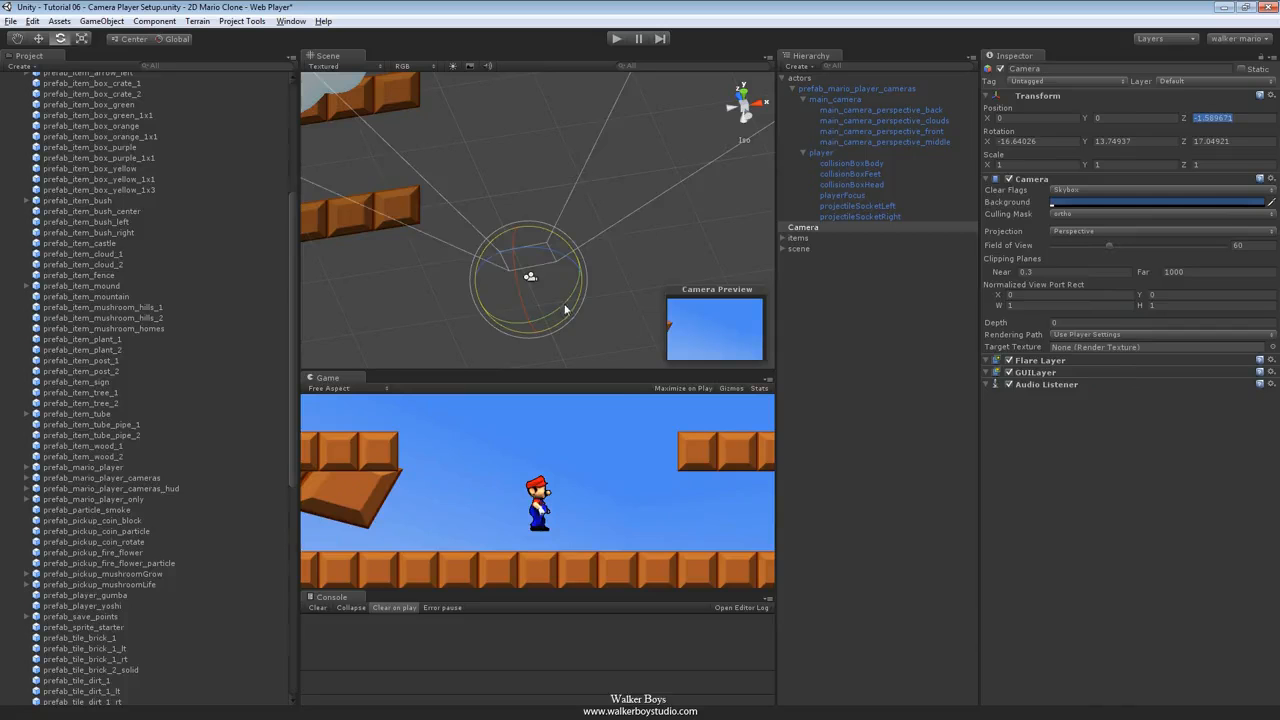
# Rotate the new camera to about X -5.1, Y -17.4, Z 23.1 and switch its projection to Orthographic.
pyautogui.moveTo(561, 304); pyautogui.dragTo(631, 301)
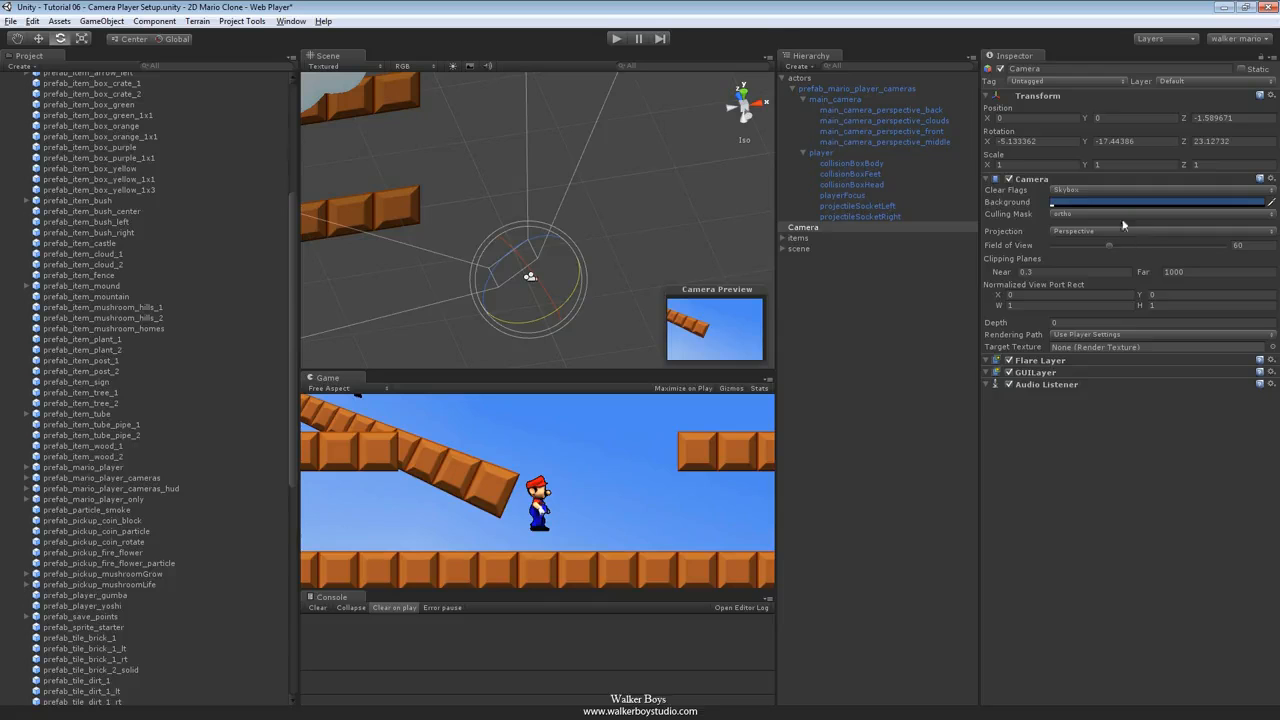
pyautogui.click(1064, 232)
pyautogui.click(1085, 252)
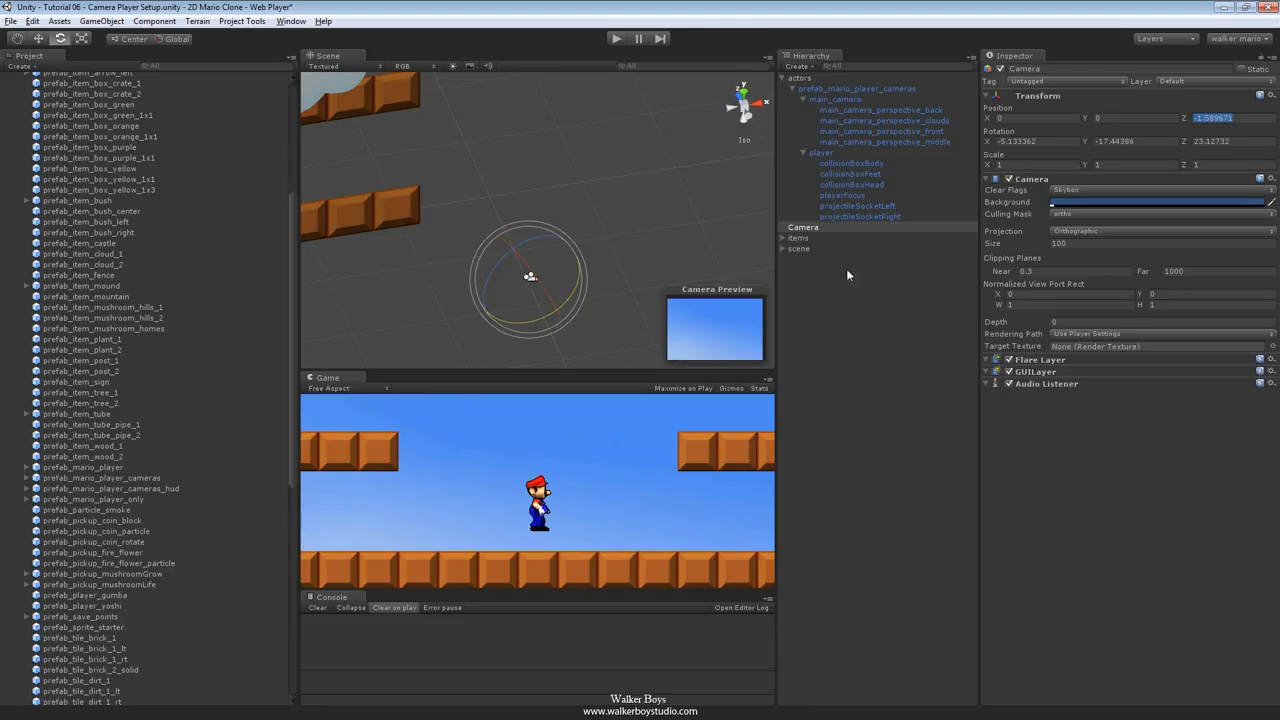
# Duplicate the new camera and switch one copy's projection to Perspective.
pyautogui.click(845, 230)
pyautogui.hotkey('ctrl', 'd')
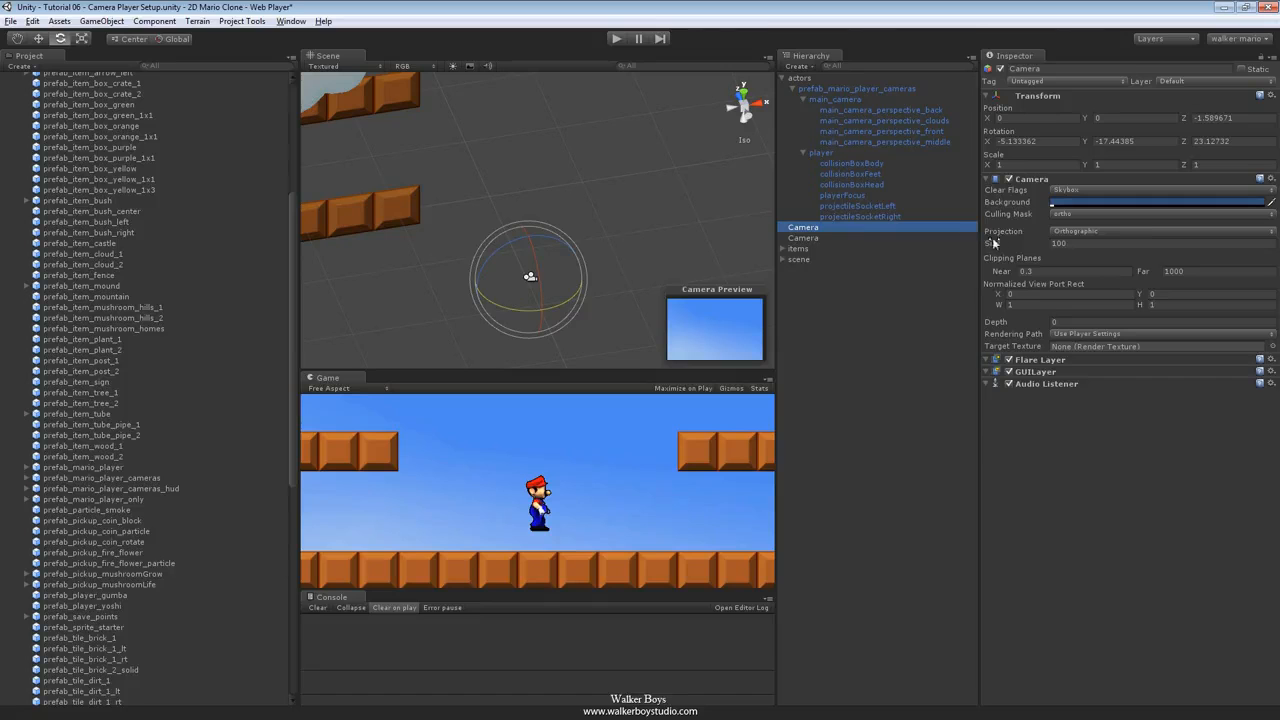
pyautogui.click(1095, 232)
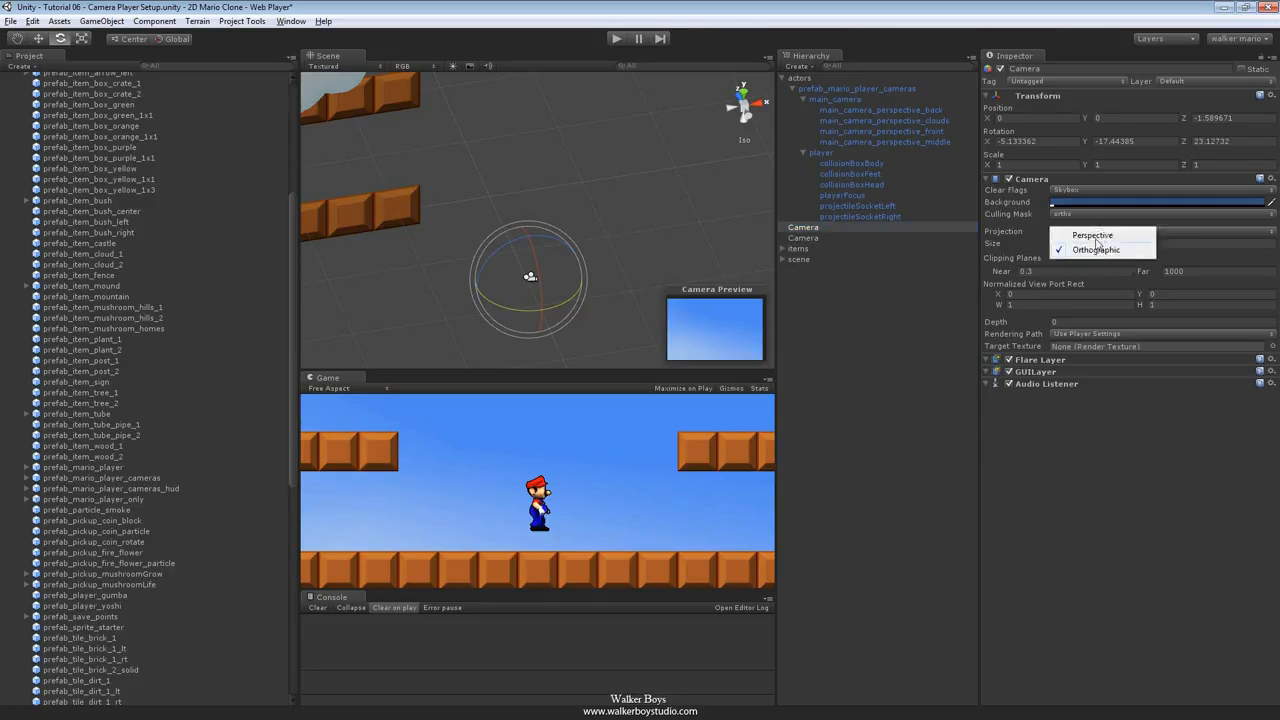
pyautogui.click(1097, 235)
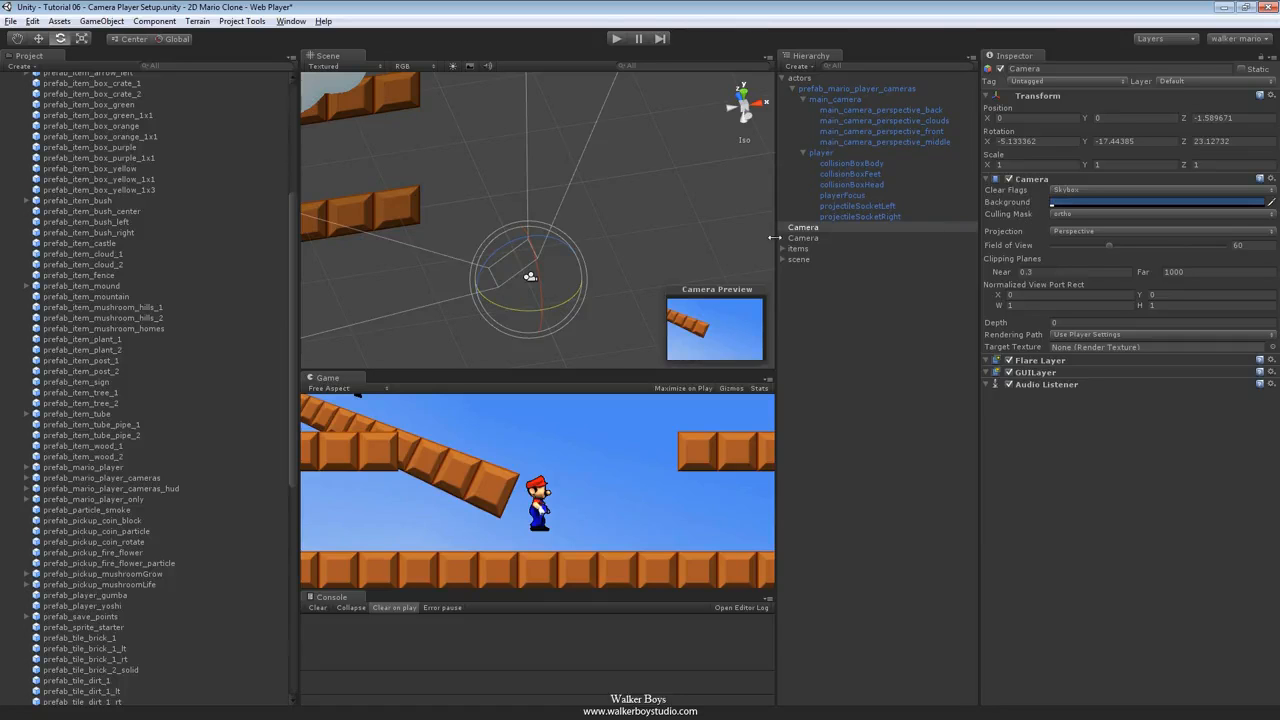
# Parent the perspective camera under the orthographic one and rename them Camera Perspective and Camera Ortho.
pyautogui.moveTo(796, 228); pyautogui.dragTo(800, 240)
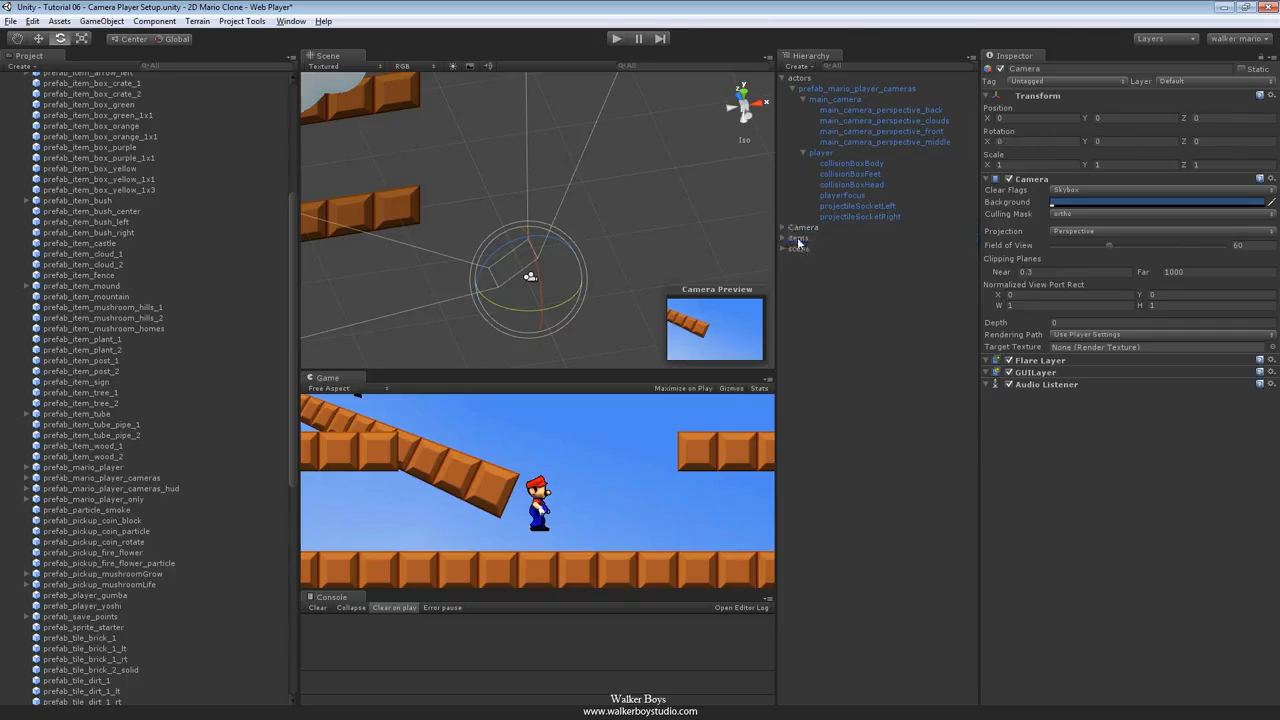
pyautogui.click(783, 228)
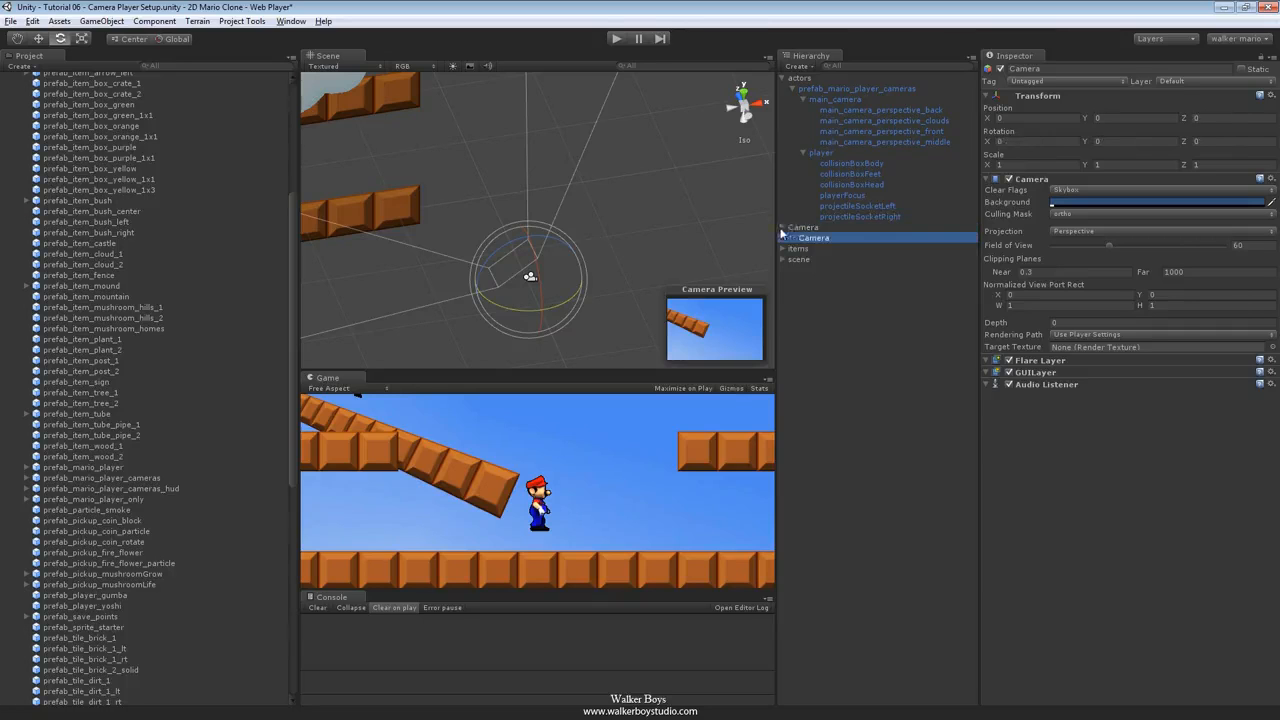
pyautogui.click(805, 229)
pyautogui.click(804, 228)
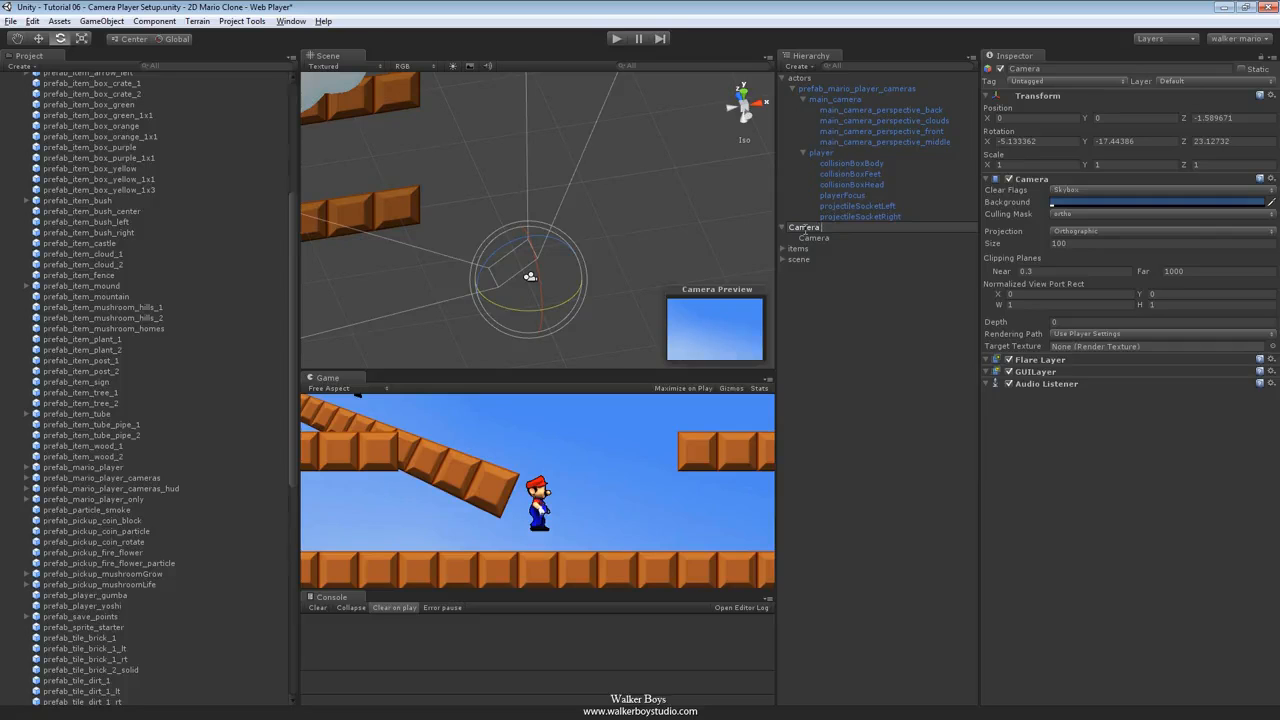
pyautogui.write('Ortho')
pyautogui.press('Return')
pyautogui.click(813, 238)
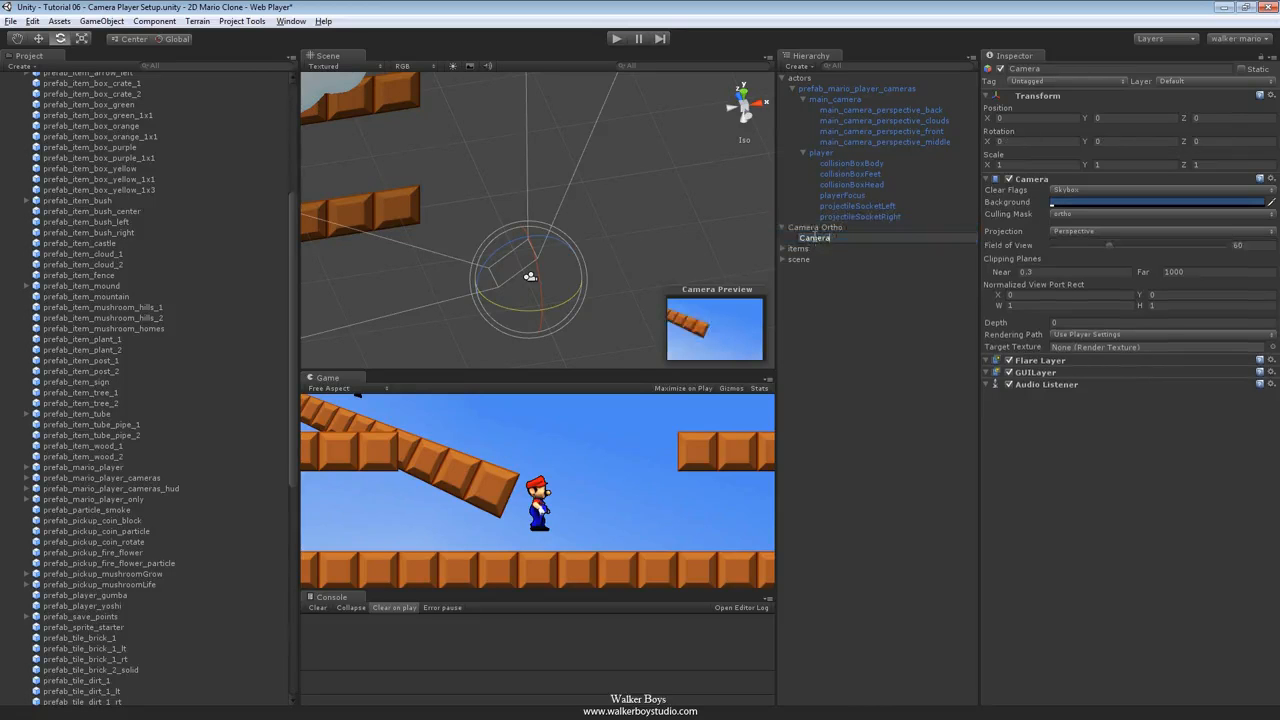
pyautogui.write('Perspective')
pyautogui.press('Return')
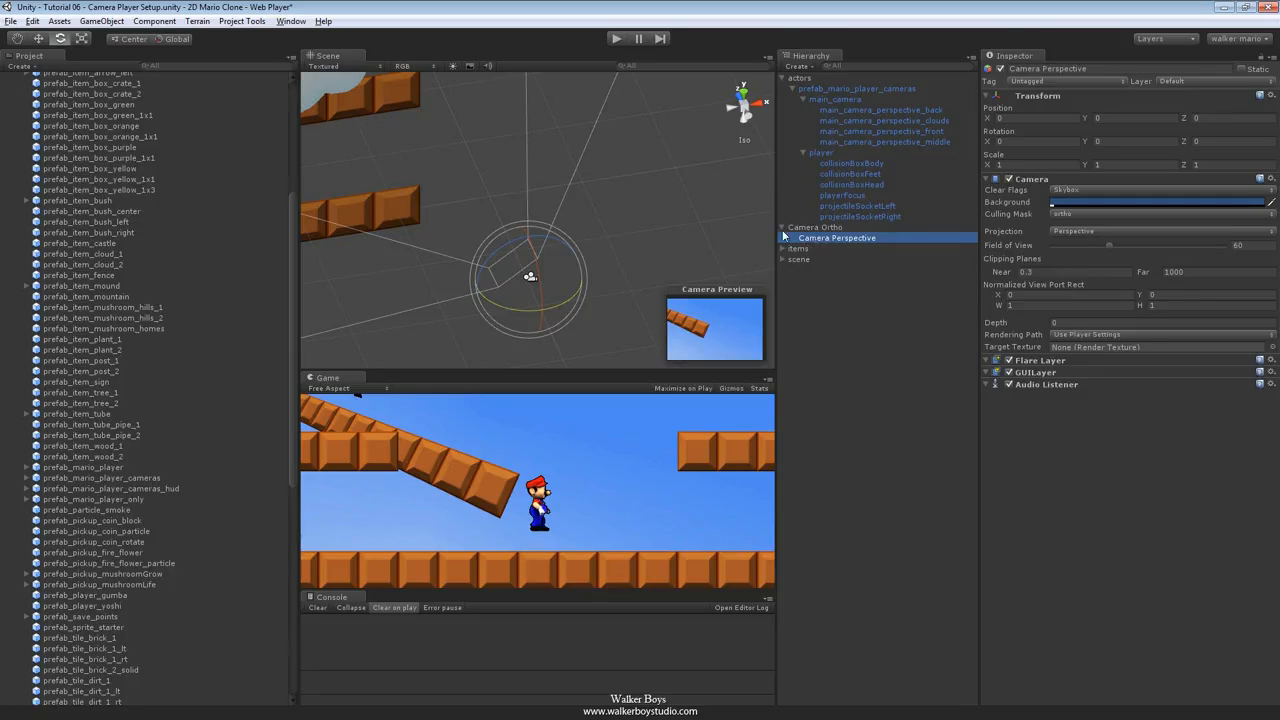
# Delete Camera Ortho together with its child camera from the scene.
pyautogui.click(783, 228)
pyautogui.click(815, 227)
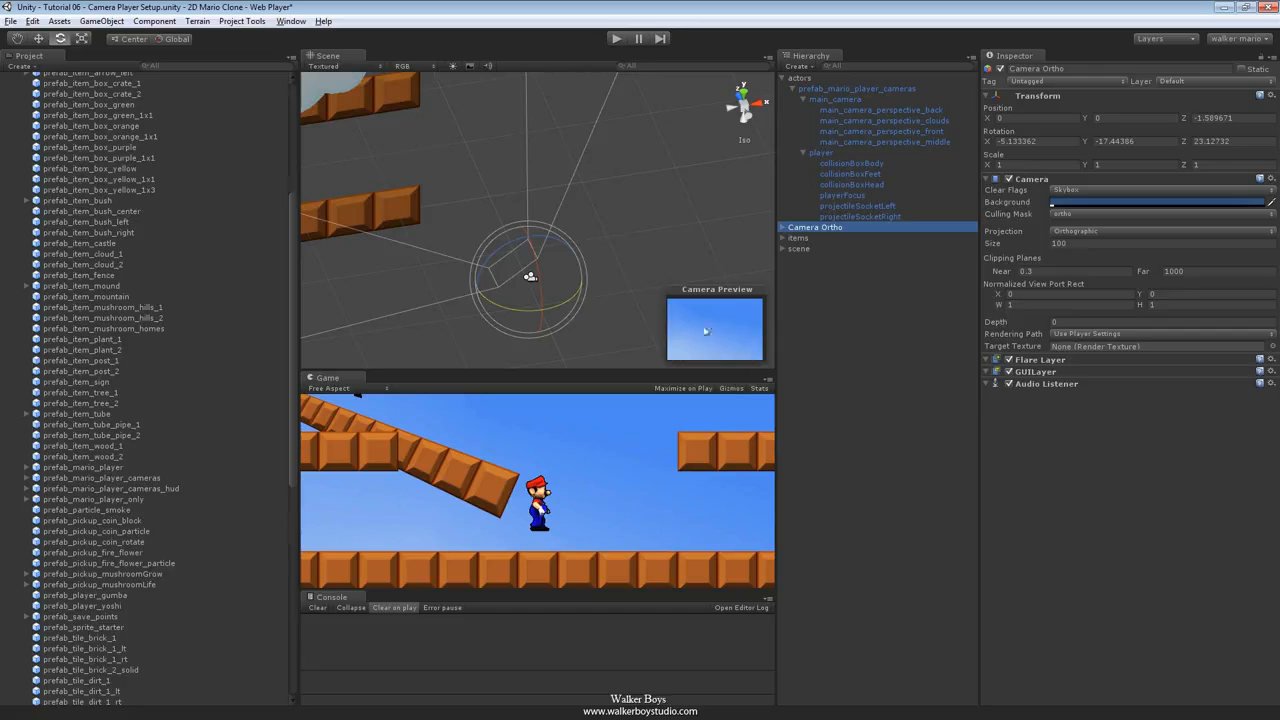
pyautogui.keyDown('alt'); pyautogui.moveTo(597, 302); pyautogui.dragTo(636, 236); pyautogui.keyUp('alt')
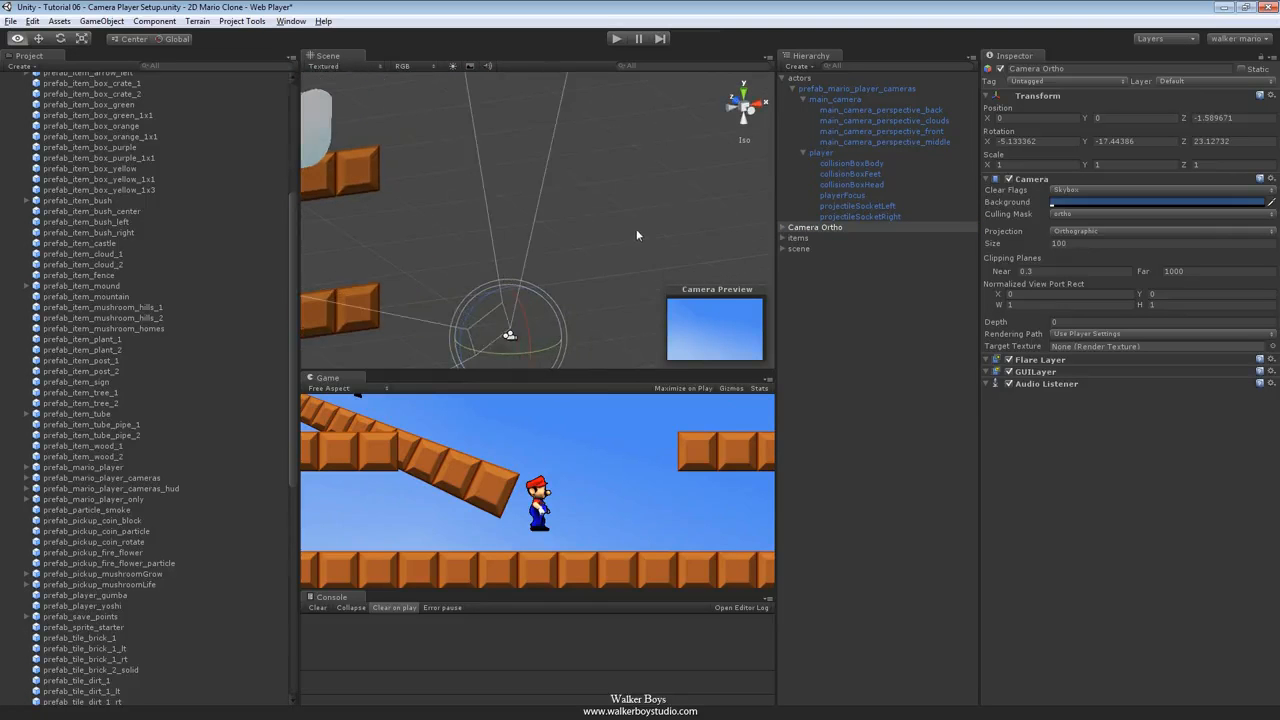
pyautogui.click(816, 228)
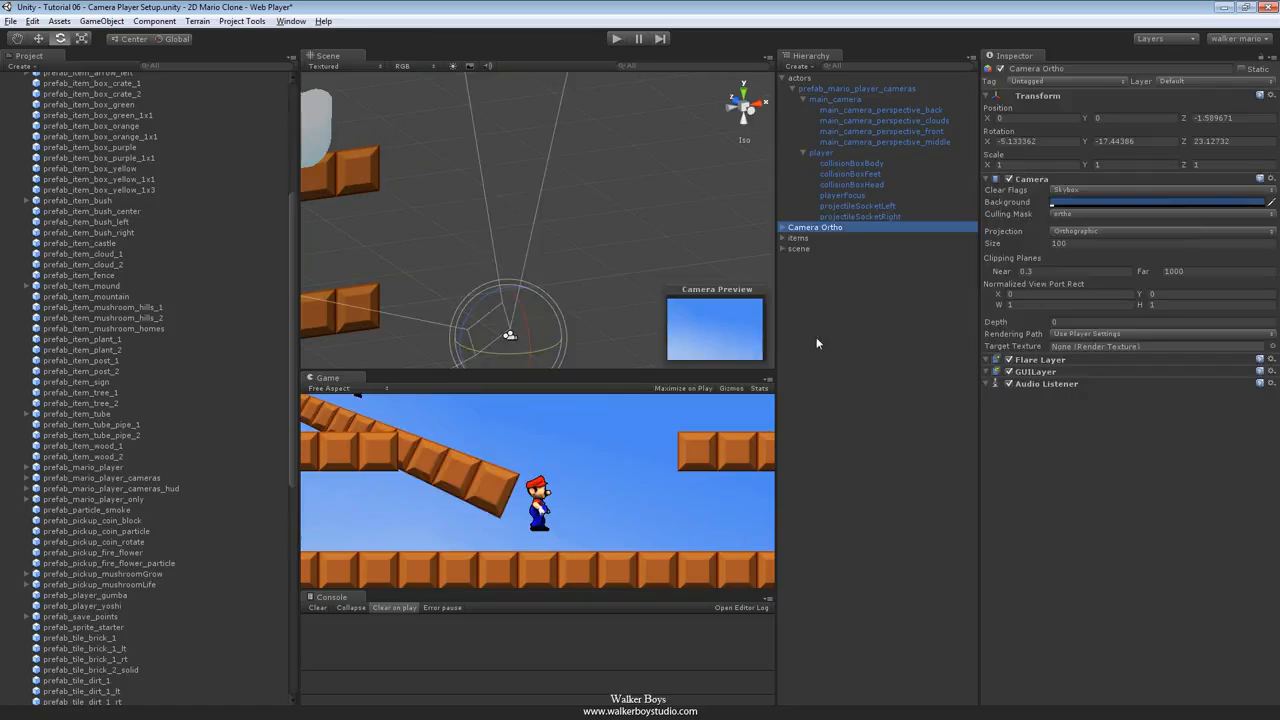
pyautogui.press('Delete')
# Collapse the main_camera and player branches and the prefab_mario_player_cameras object in the hierarchy.
pyautogui.click(803, 99)
pyautogui.click(802, 110)
pyautogui.click(792, 88)
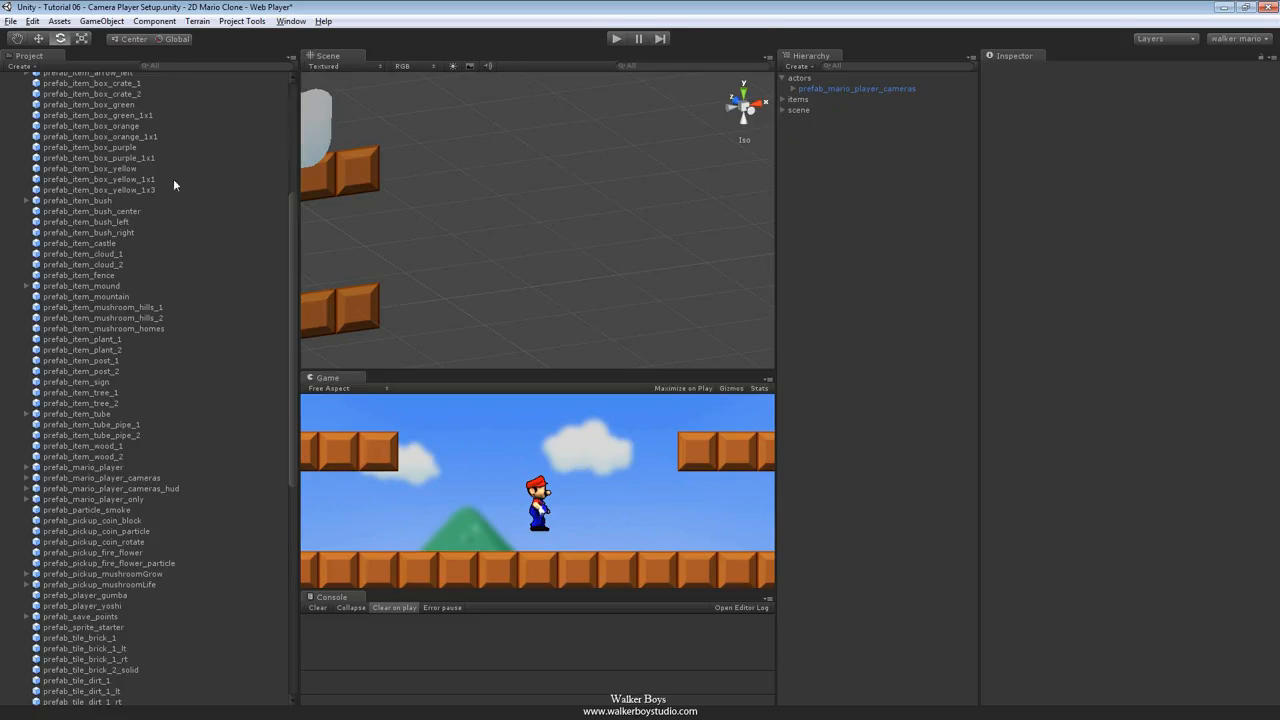
# Set the layer of the prefab_item_box_yellow_1x3 prefab asset to Default.
pyautogui.click(72, 189)
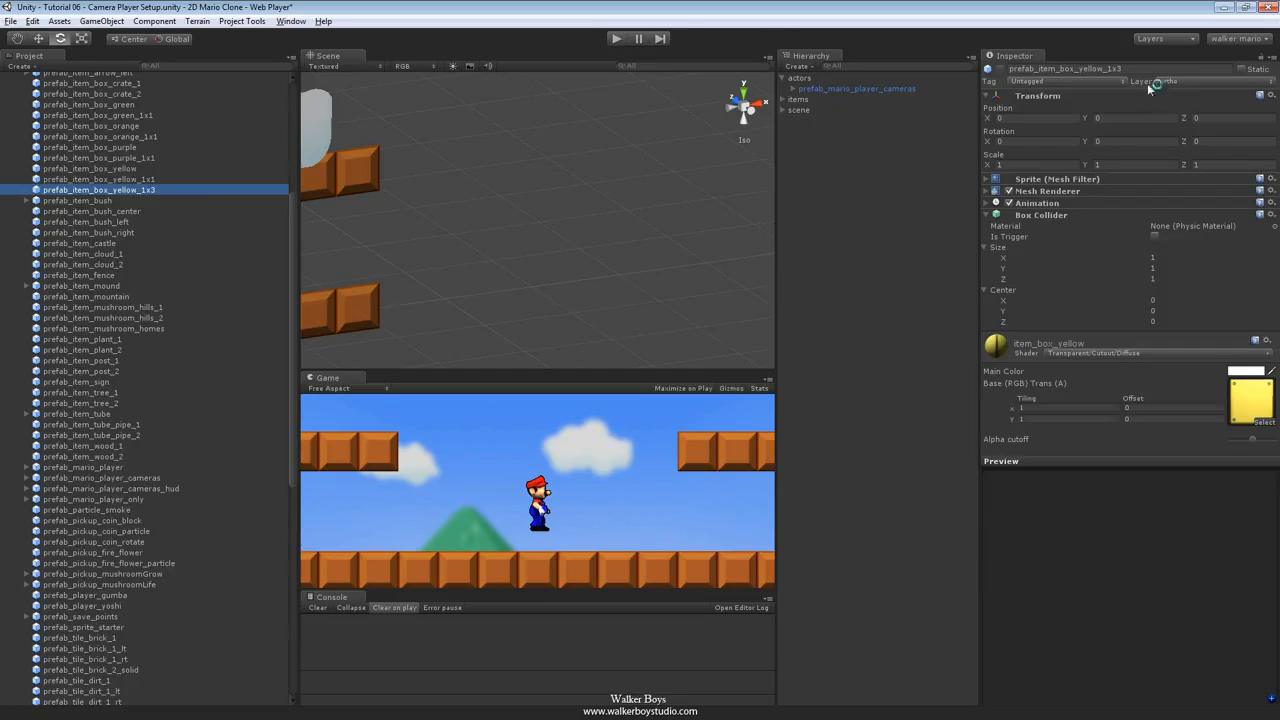
pyautogui.click(1184, 83)
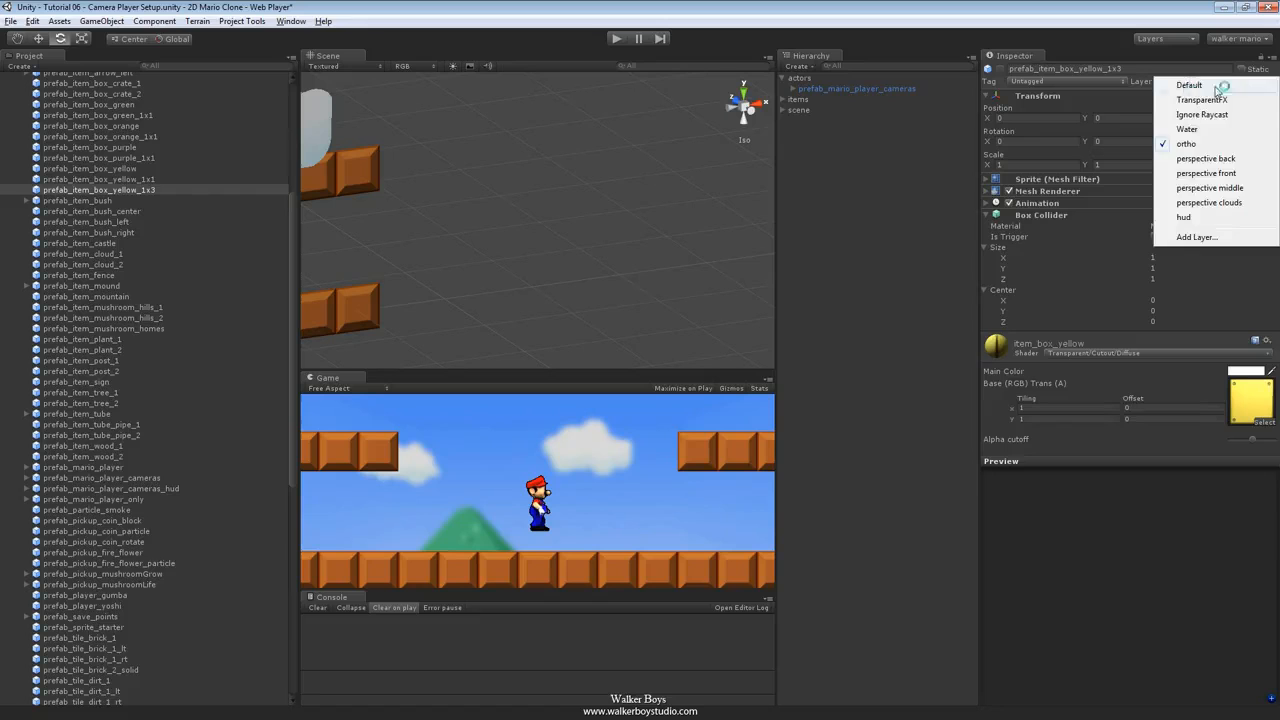
pyautogui.click(1186, 86)
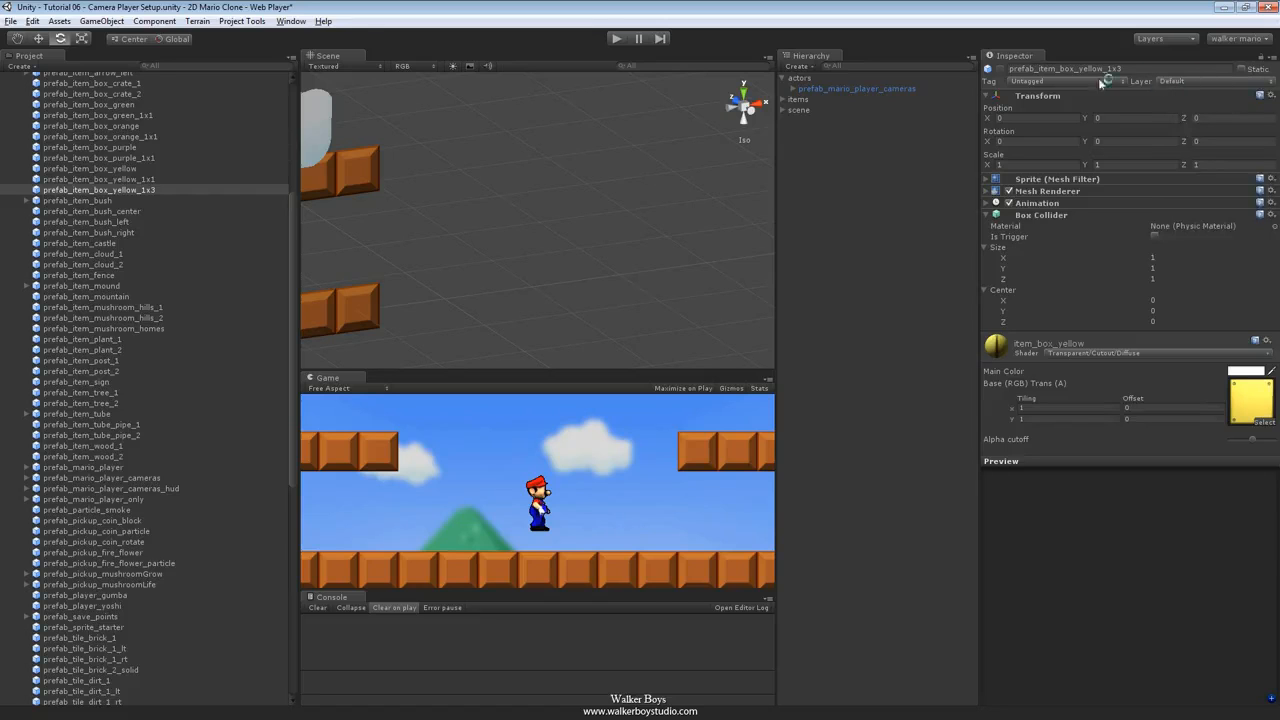
# Place prefab_item_box_yellow_1x3 on the brick floor behind Mario at about X -4.86, Y 0.82 and assign the instance to the ortho layer.
pyautogui.click(735, 110)
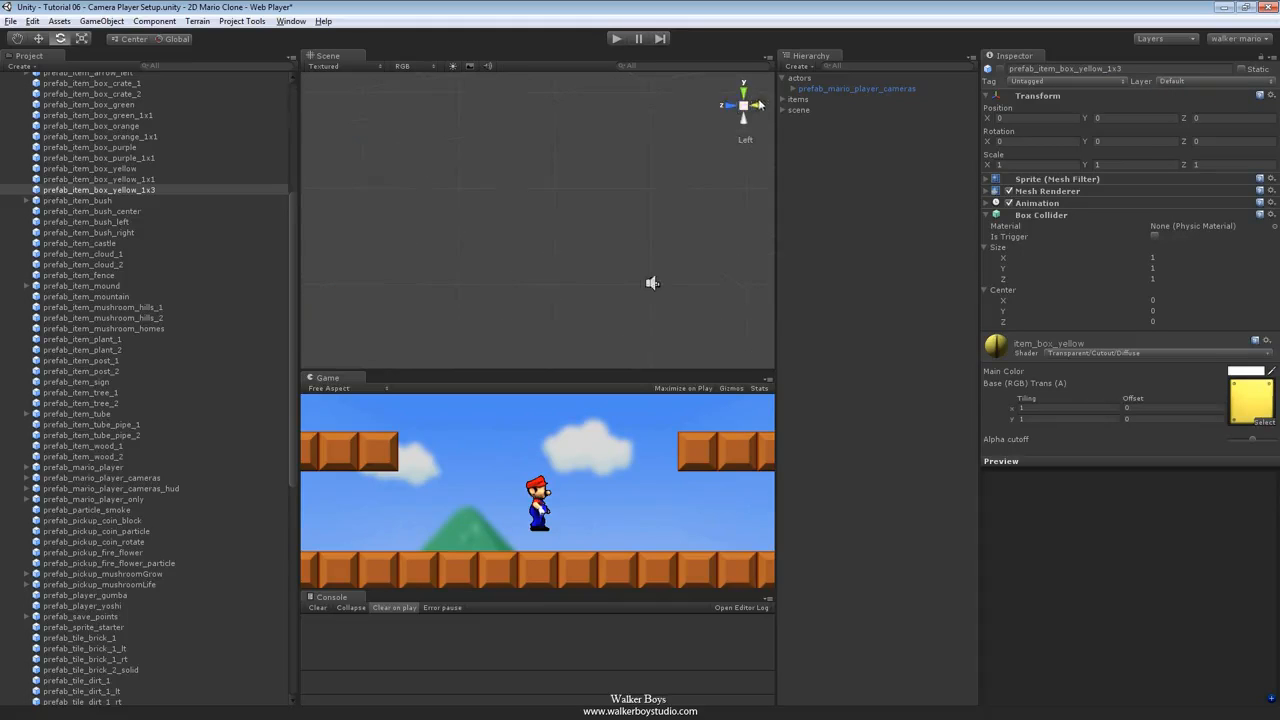
pyautogui.scroll(-4, 616, 249)
pyautogui.moveTo(368, 240); pyautogui.dragTo(514, 218, button='middle')
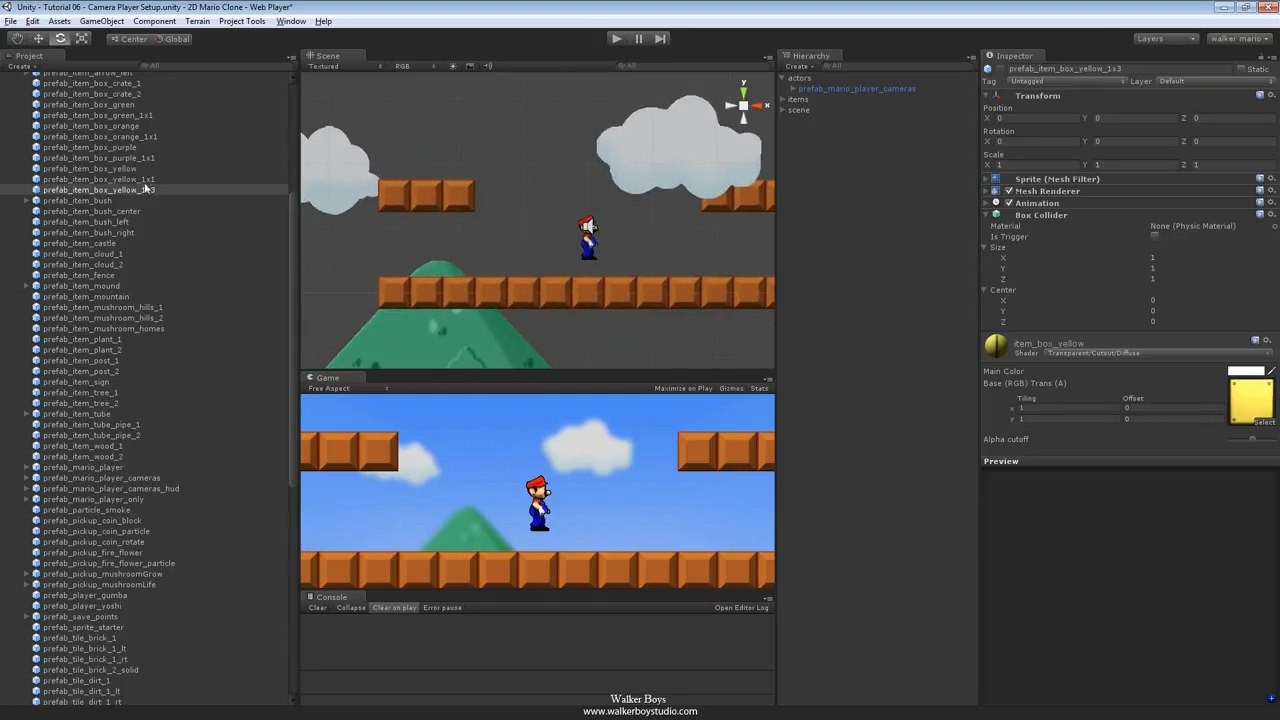
pyautogui.moveTo(84, 191); pyautogui.dragTo(538, 244)
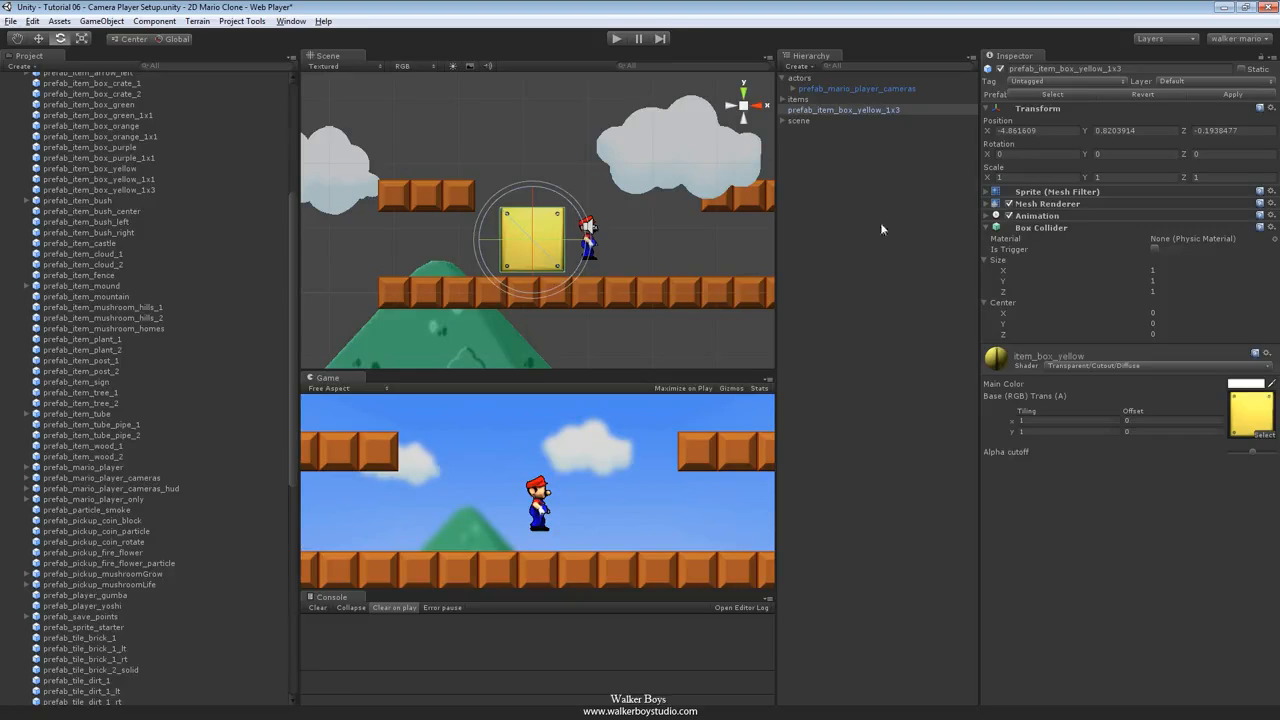
pyautogui.click(1176, 81)
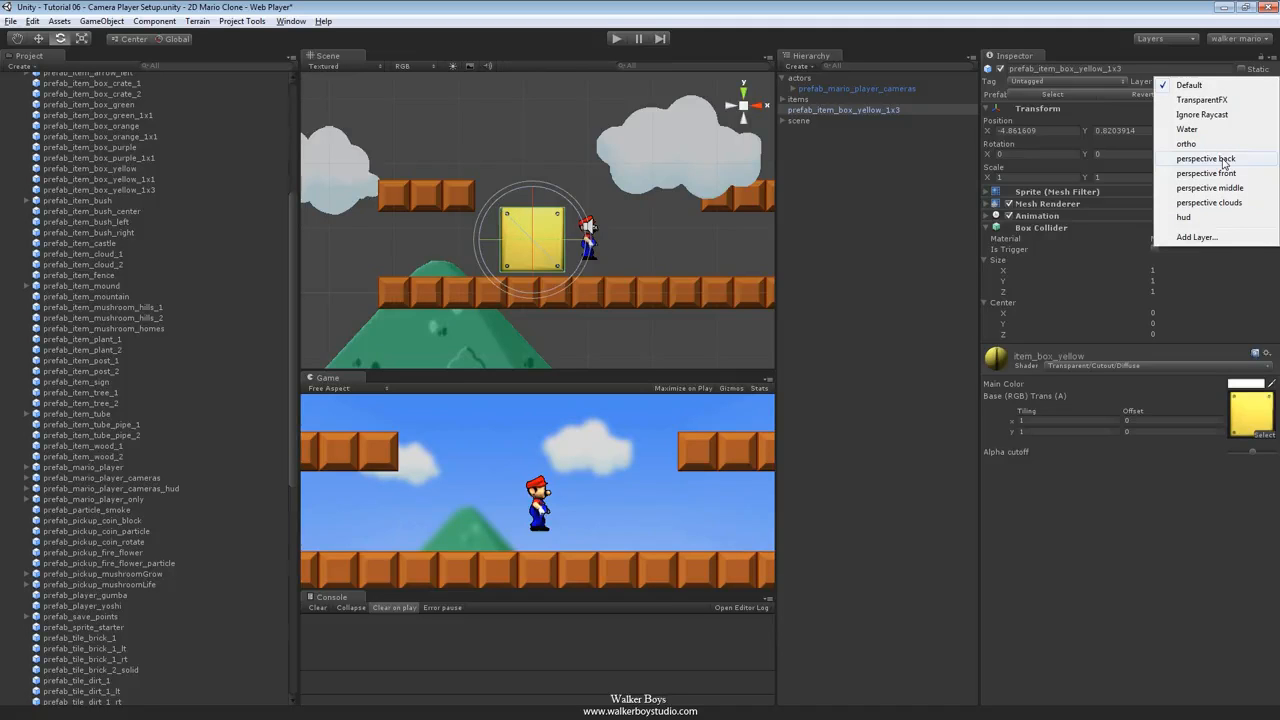
pyautogui.click(1186, 143)
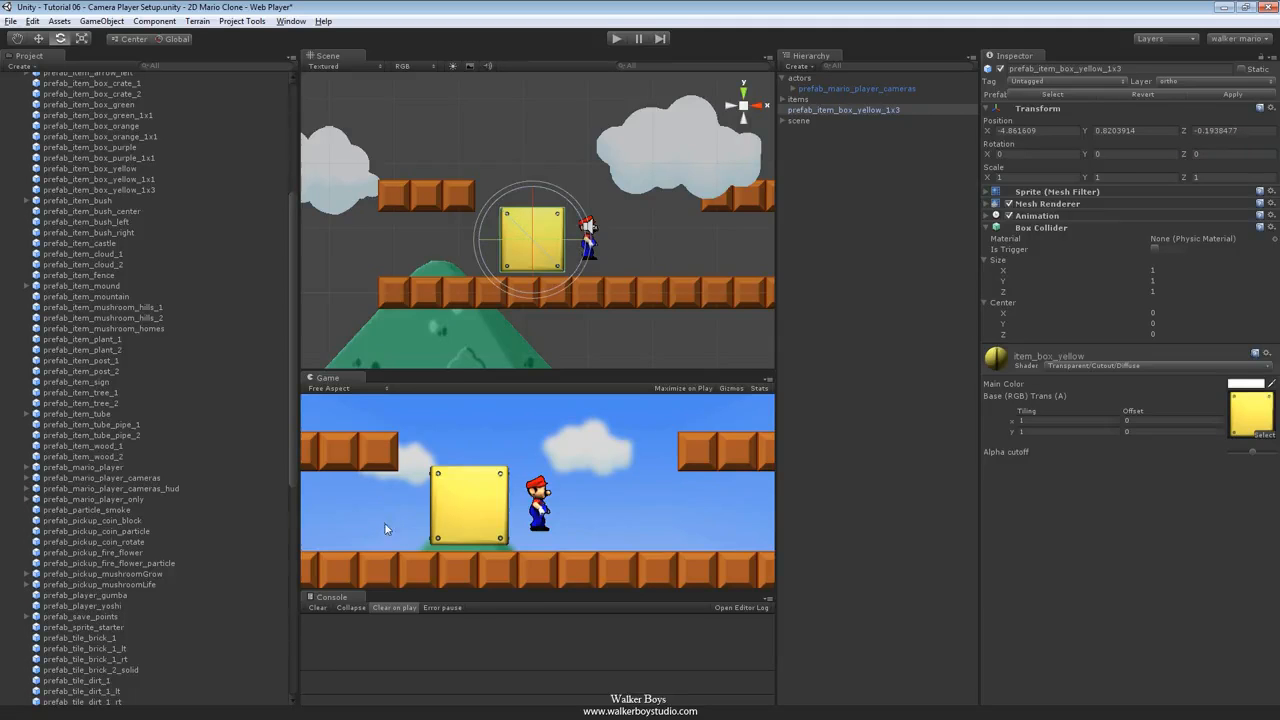
# Move the yellow box instance farther from Mario to about X -6.29, and delete it from the scene.
pyautogui.press('w')
pyautogui.moveTo(588, 232); pyautogui.dragTo(492, 268)
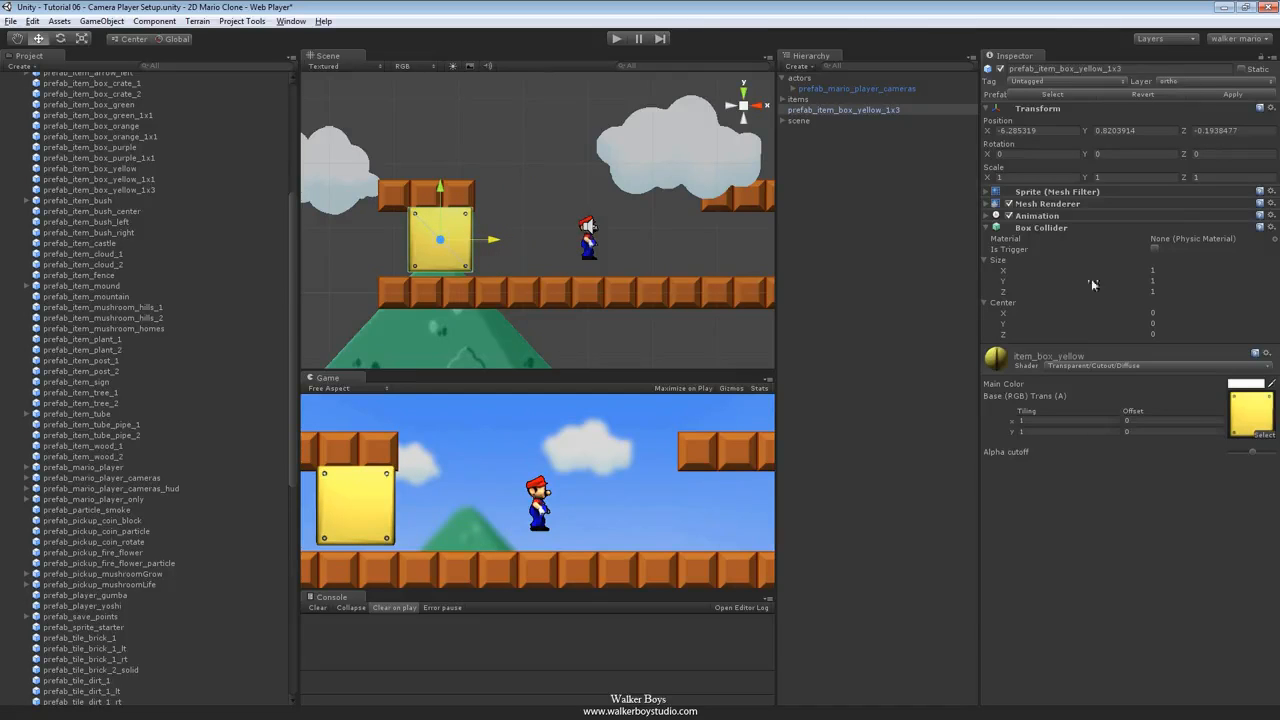
pyautogui.press('Delete')
# Assign the prefab_item_box_yellow_1x3 prefab asset to the perspective back layer and clear the selection.
pyautogui.click(100, 190)
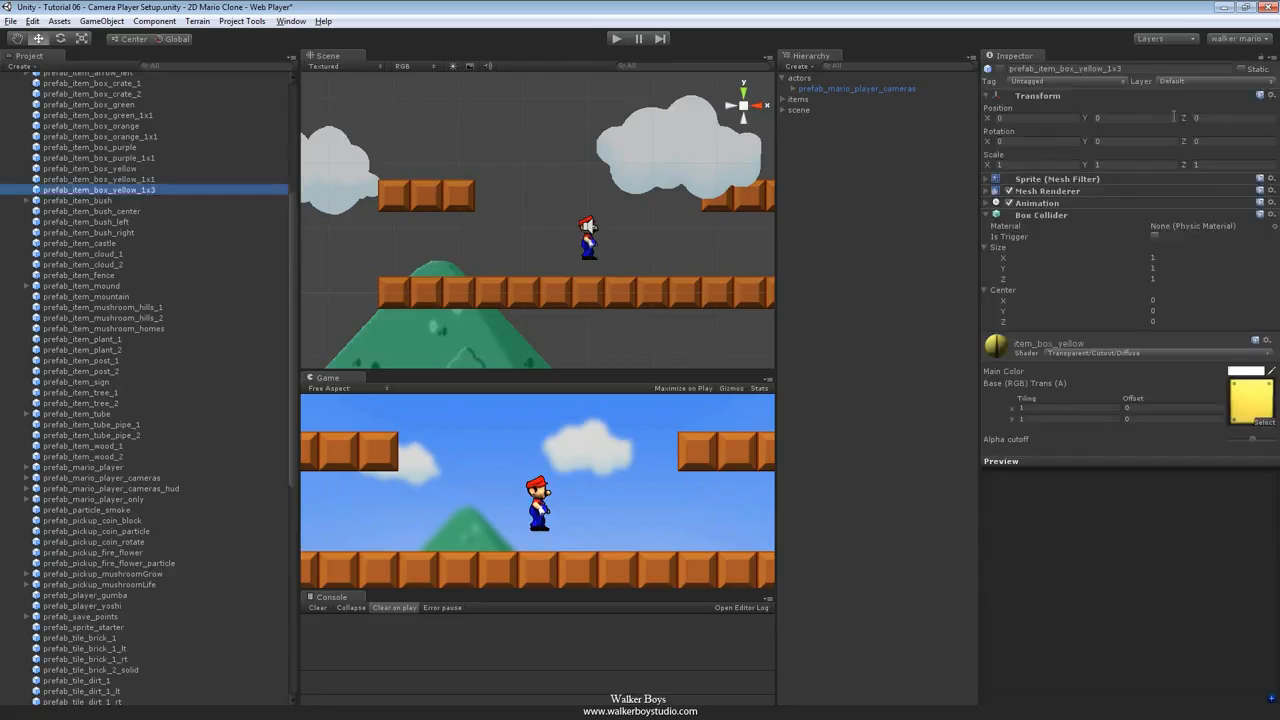
pyautogui.click(1184, 81)
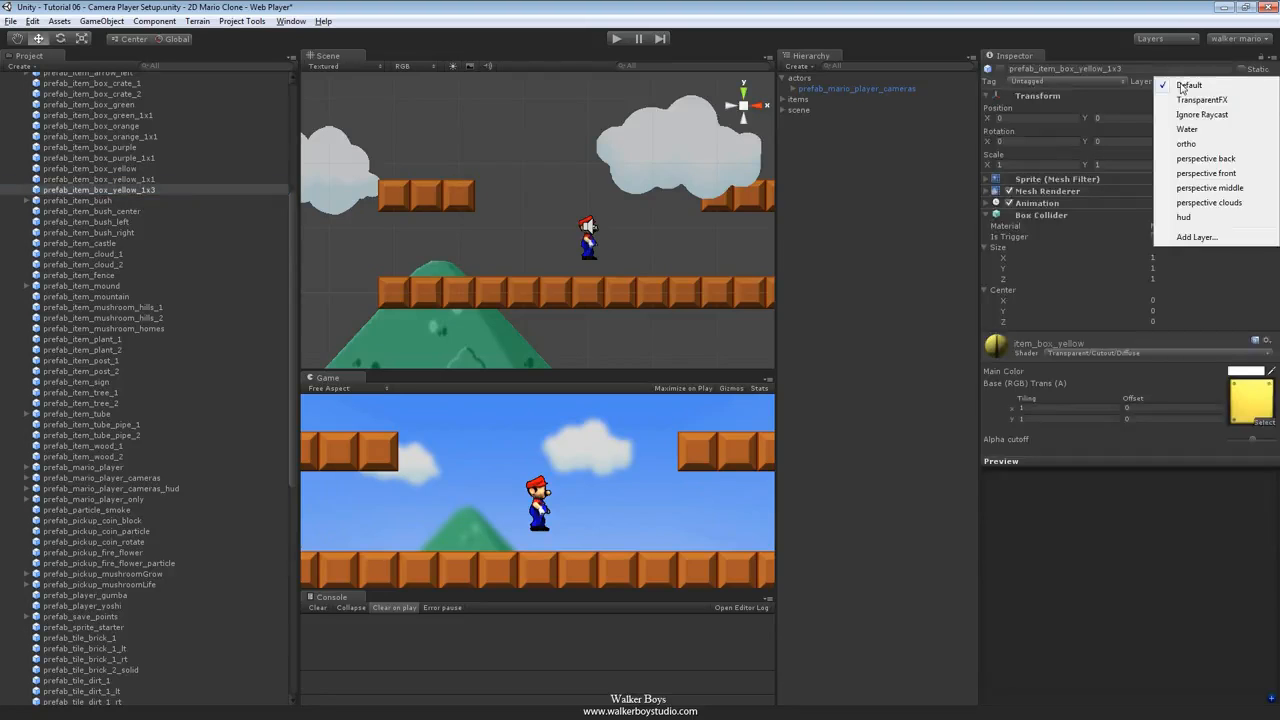
pyautogui.click(1204, 159)
pyautogui.click(512, 233)
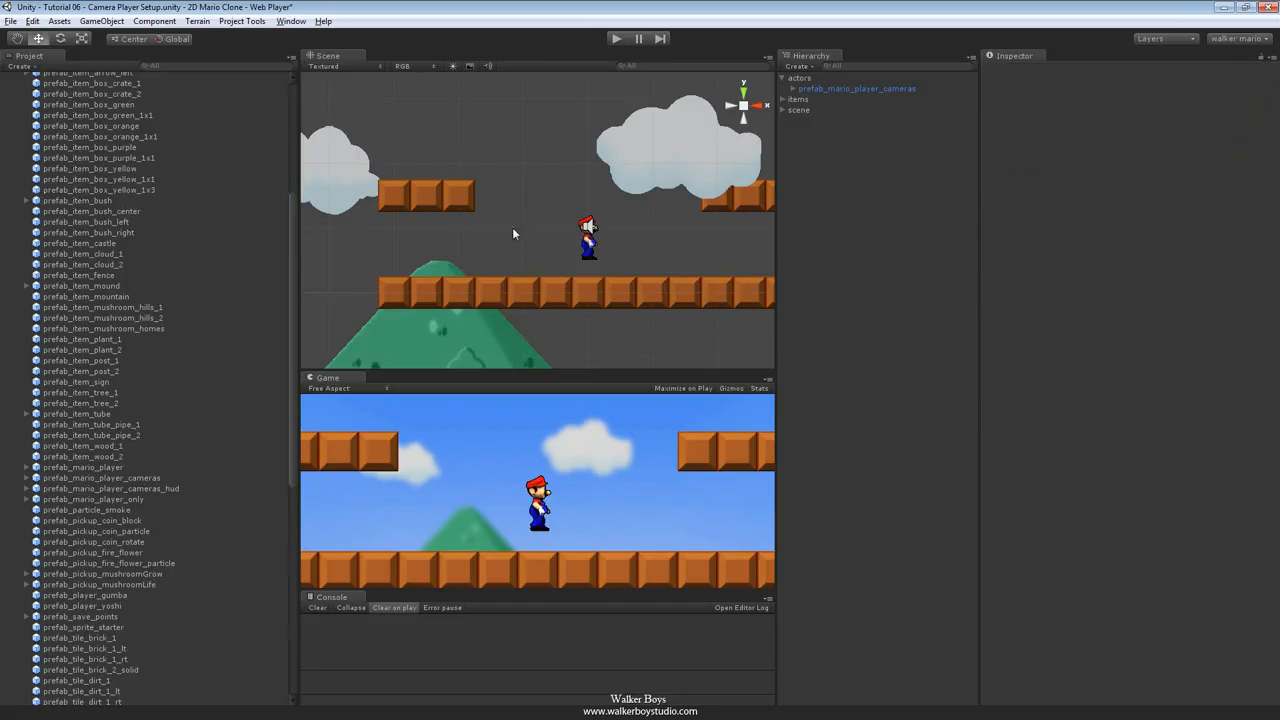